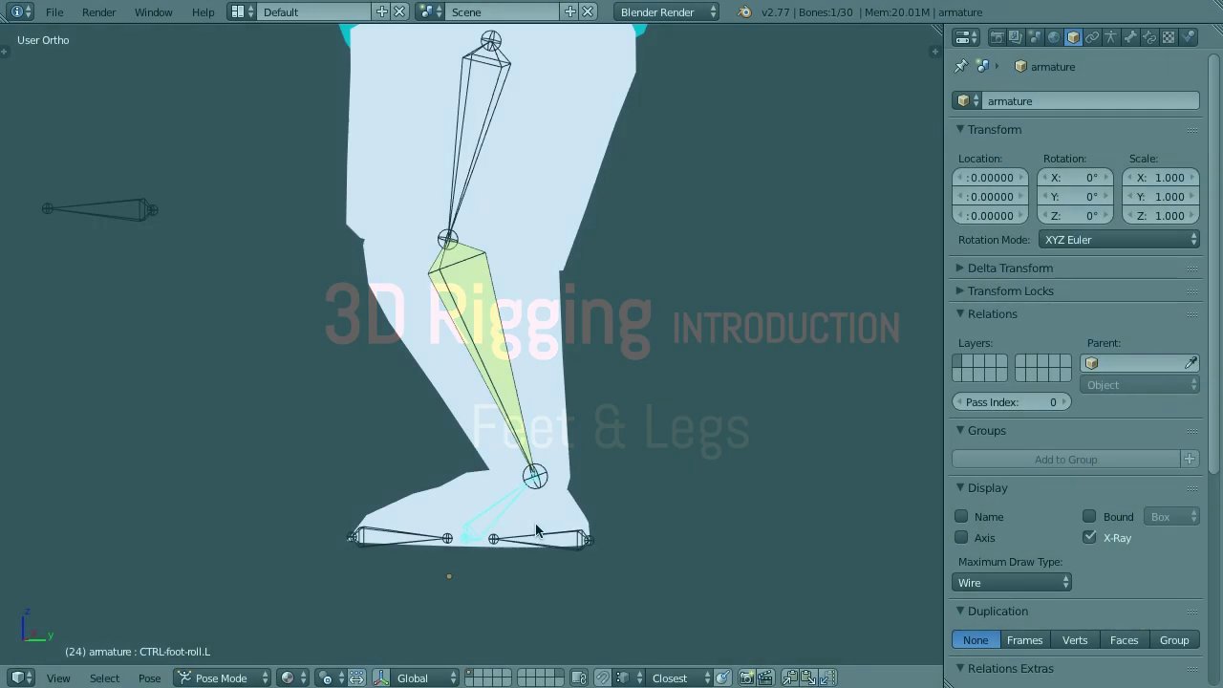
Test-rotate CTRL-heel-roll.L and cancel it, then rotate CTRL-toe-roll.L to bend the foot
key(r)
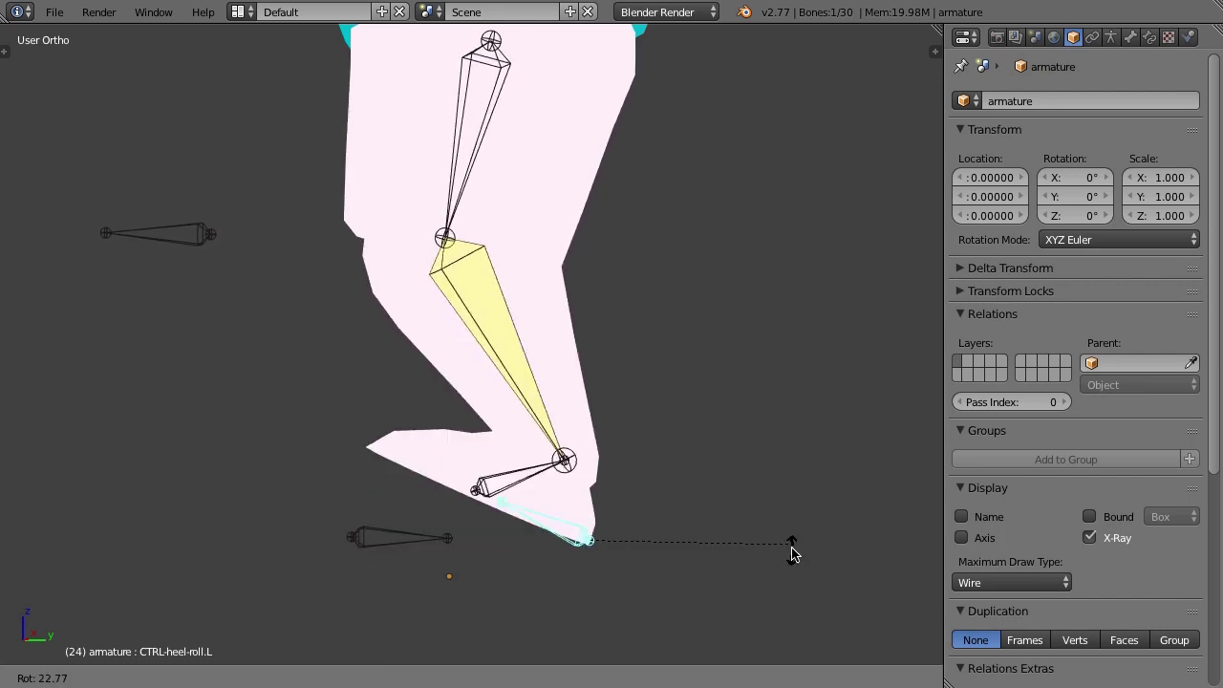
right_click(798, 547)
right_click(387, 540)
middle_drag(387, 540, 508, 530)
key(r)
key(x)
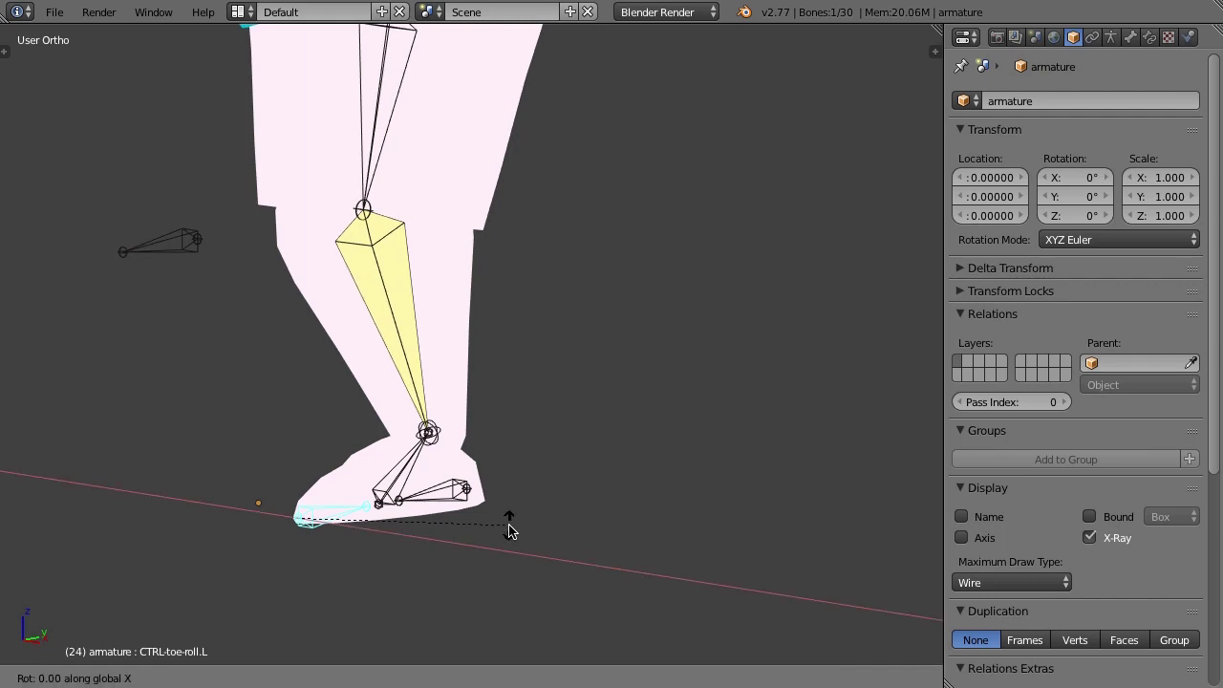
key(y)
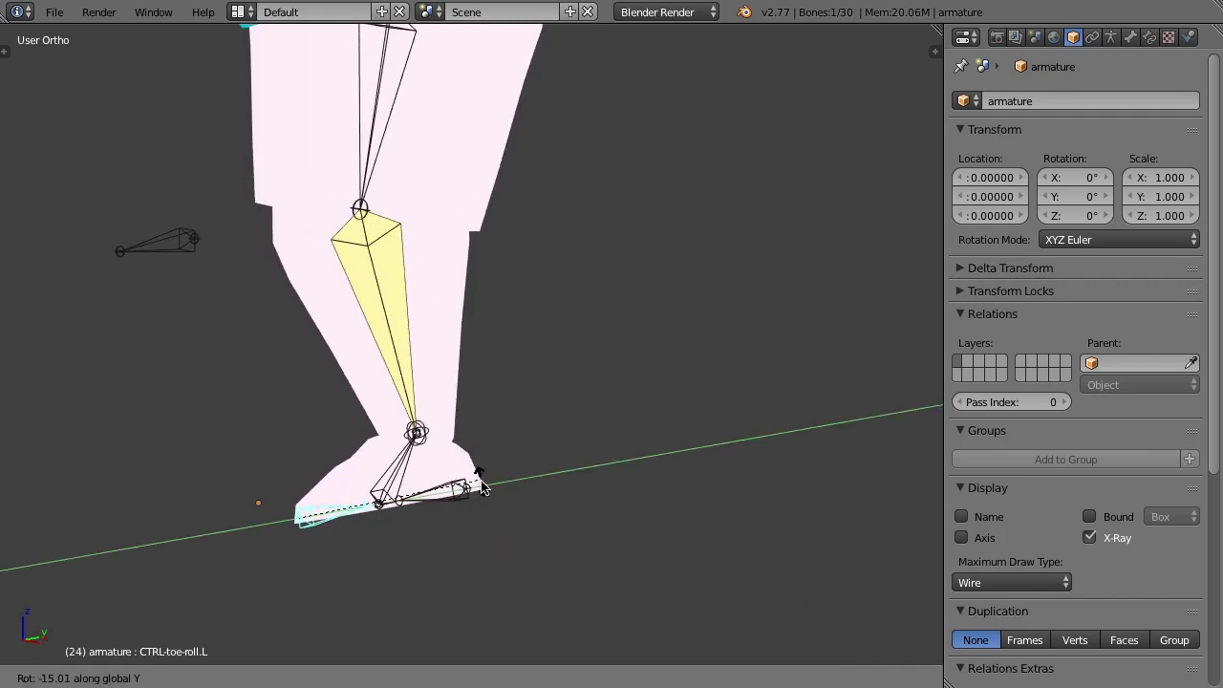
key(z)
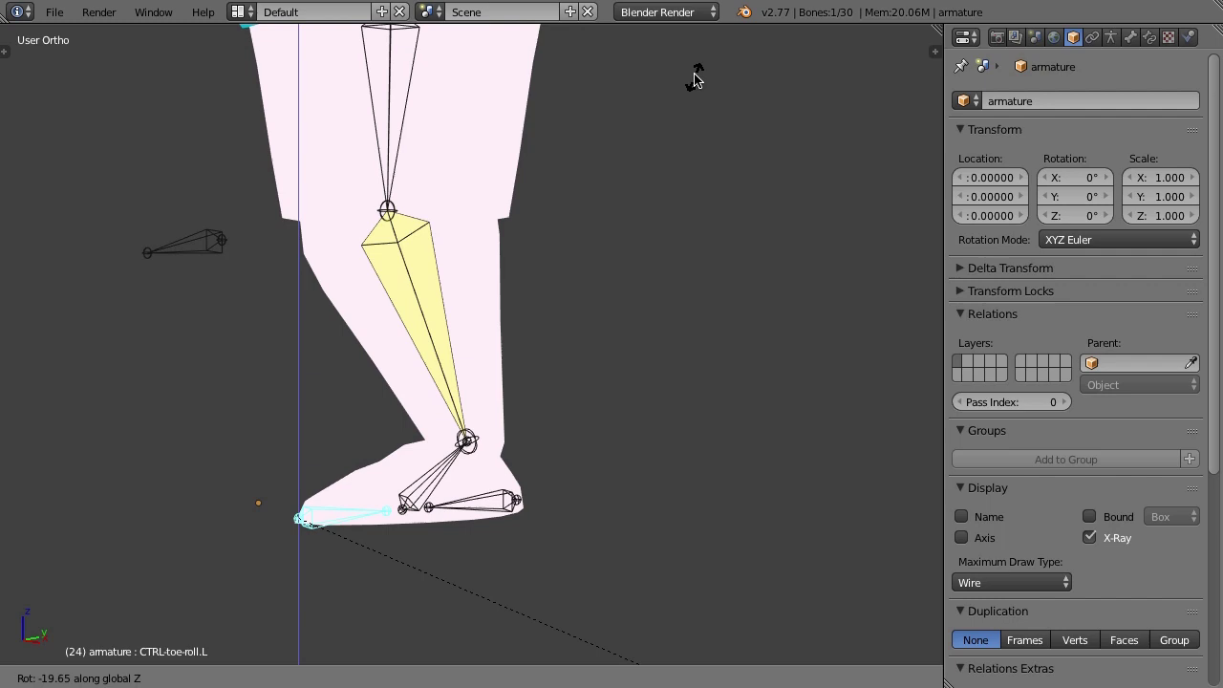
click(694, 504)
key(bracketleft)
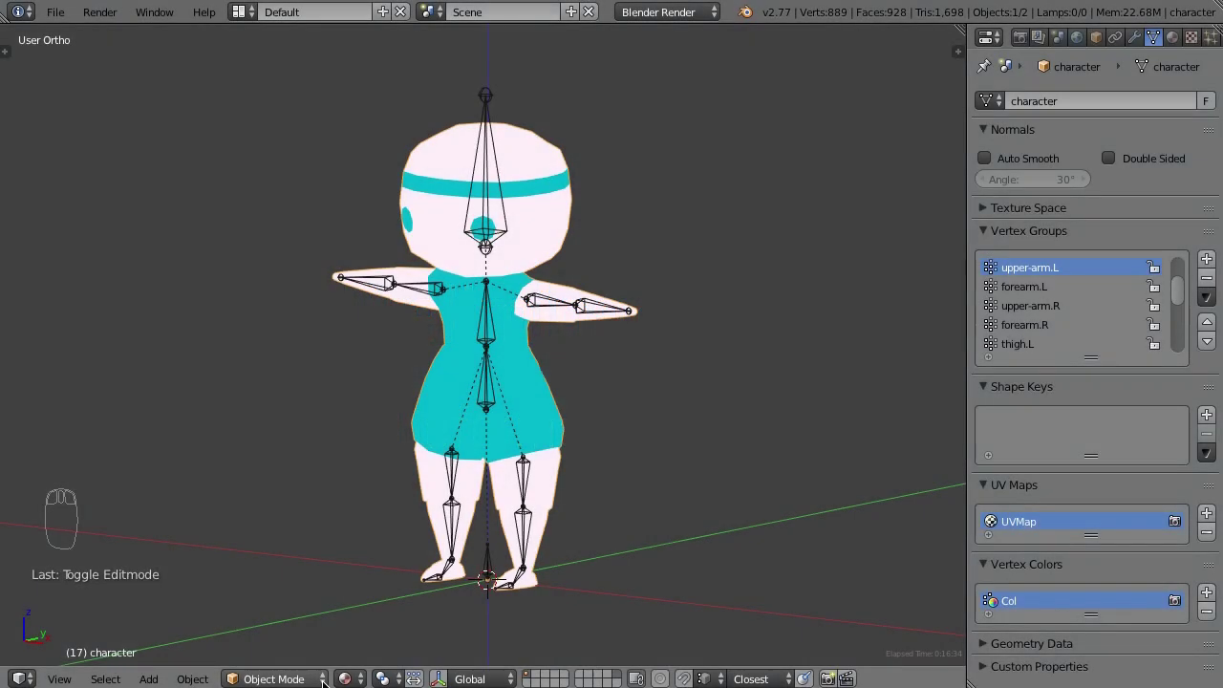
In Weight Paint, view the upper-arm.L, forearm.L, chest and hips vertex-group weights
click(322, 679)
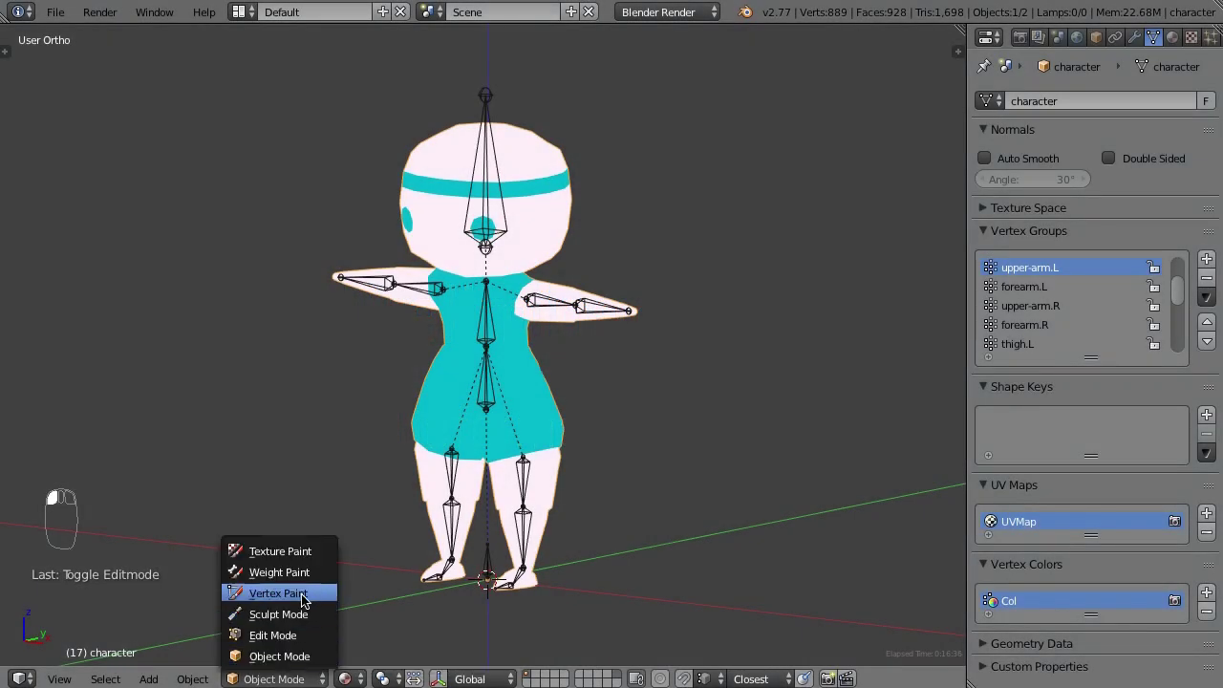
click(287, 572)
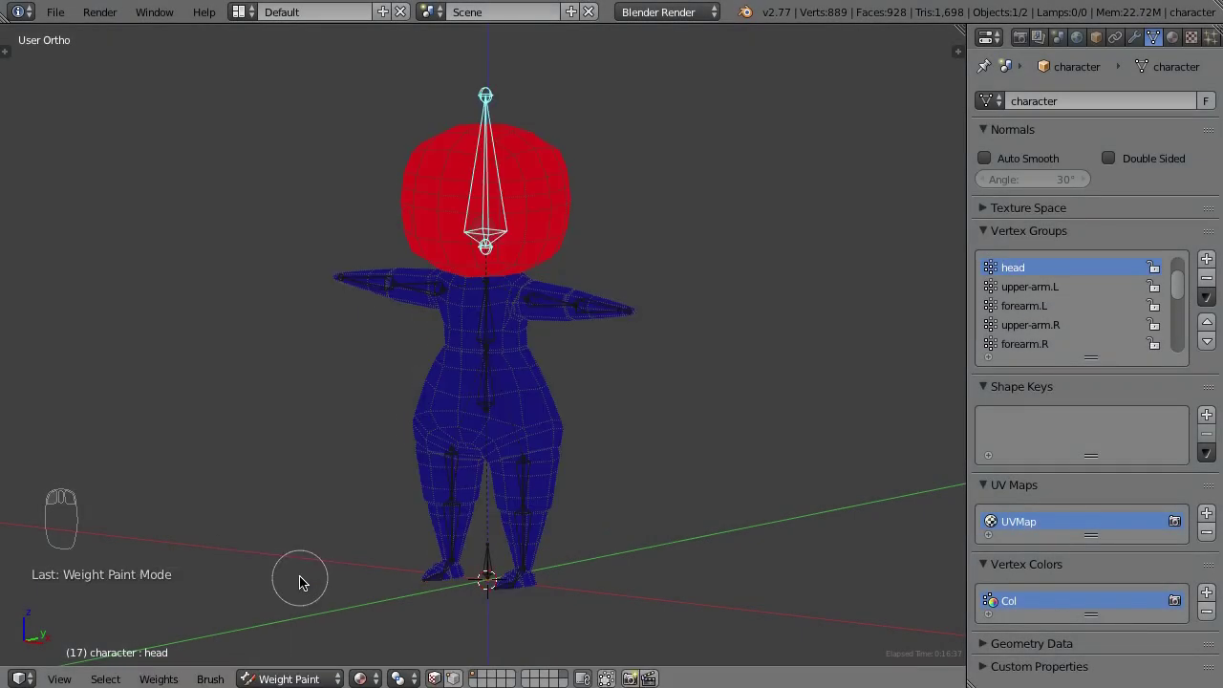
right_click(547, 304)
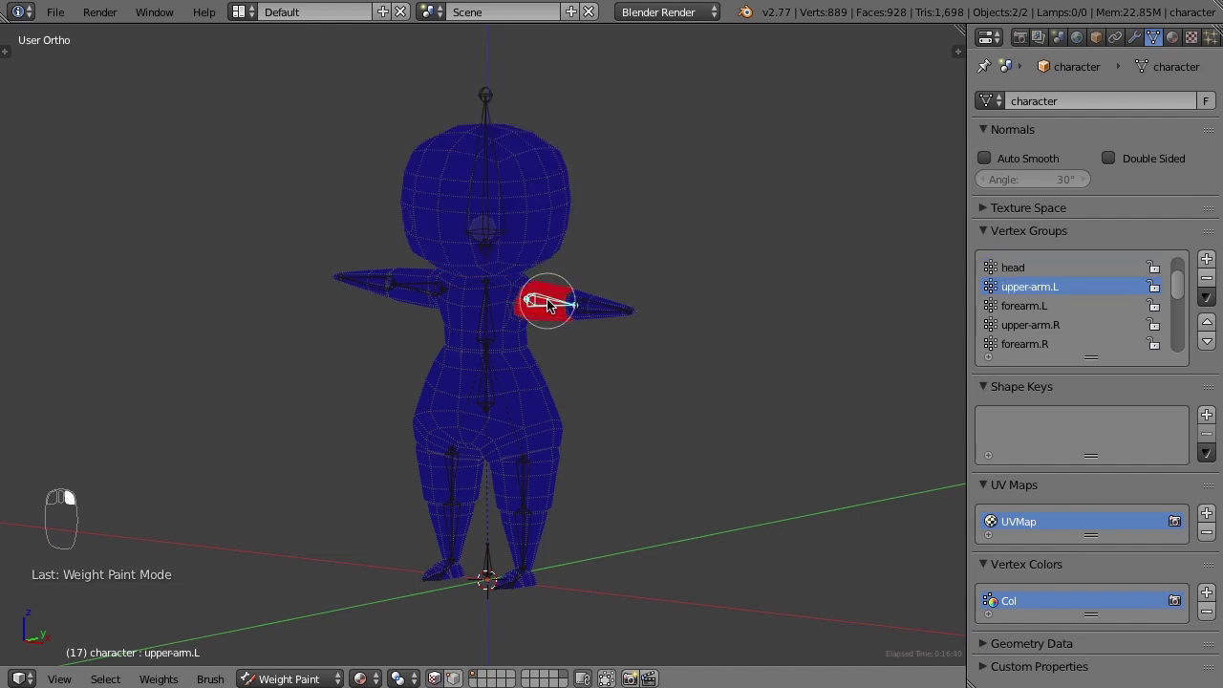
right_click(591, 307)
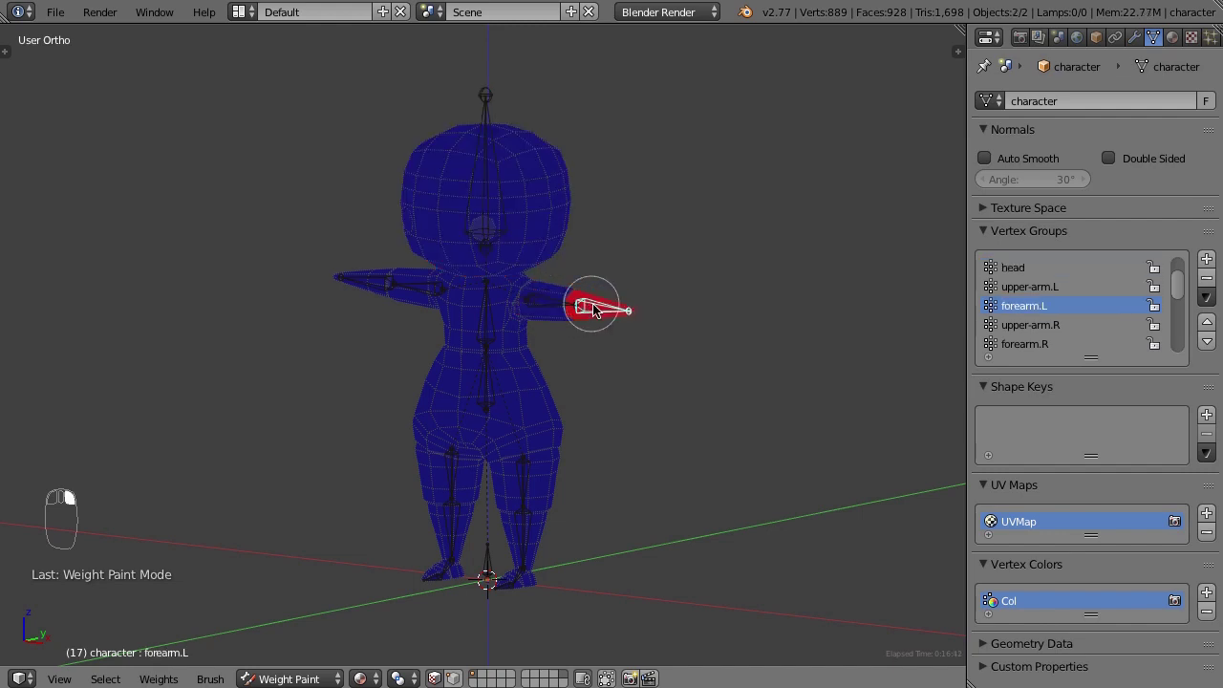
right_click(492, 339)
right_click(490, 392)
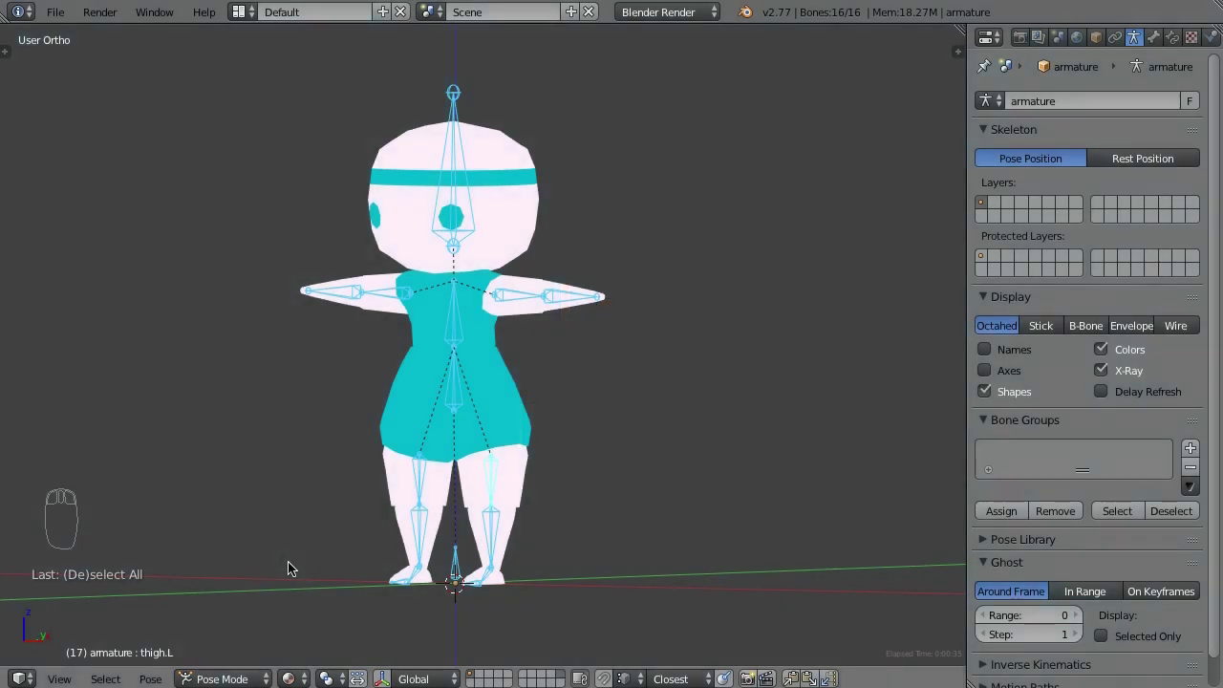
In Edit Mode, select the shin.L tail joint at the left ankle, viewed from the right
click(229, 679)
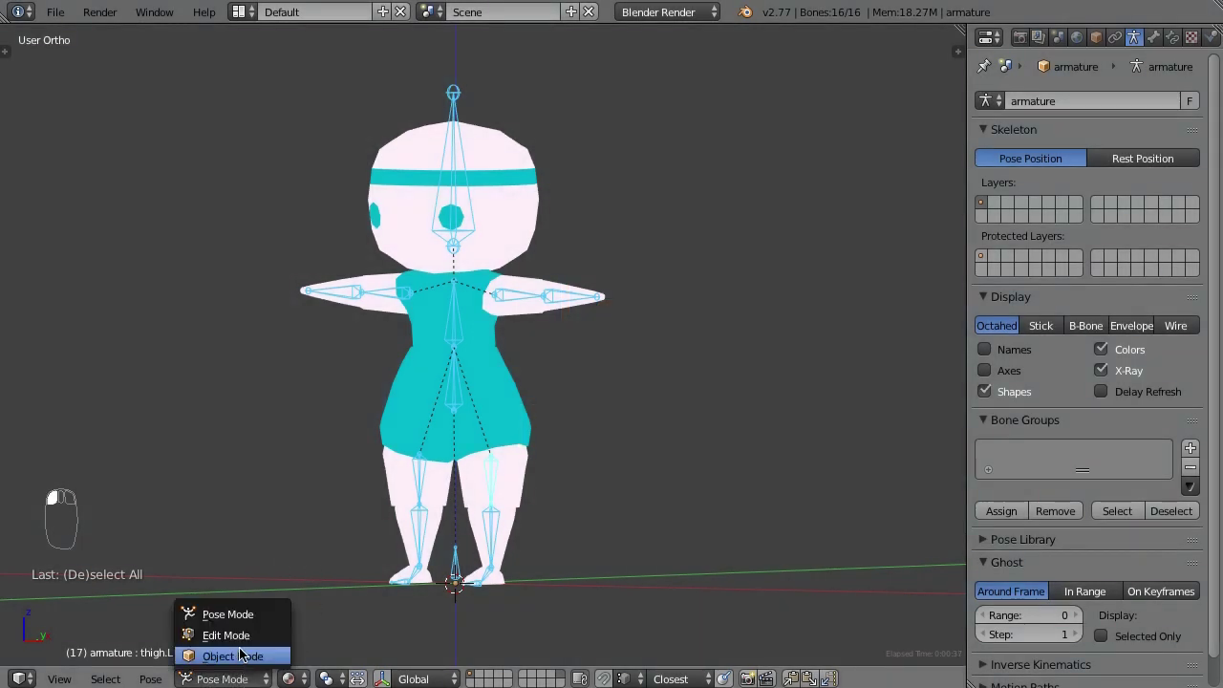
click(238, 637)
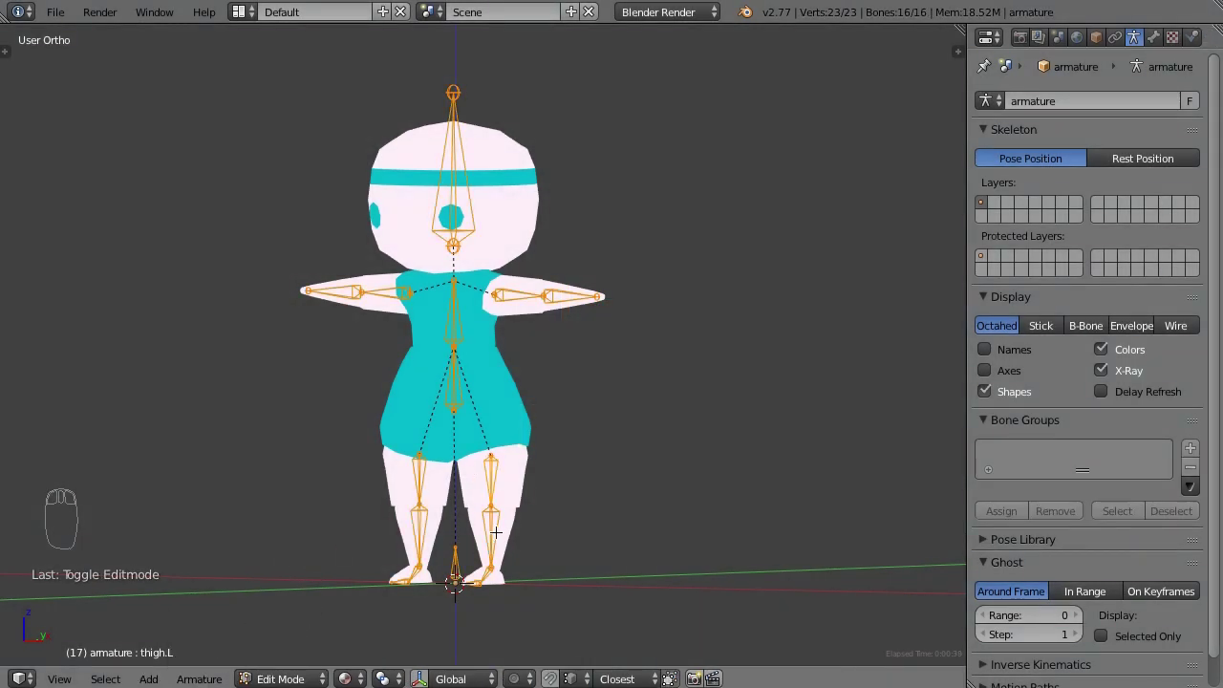
right_click(495, 565)
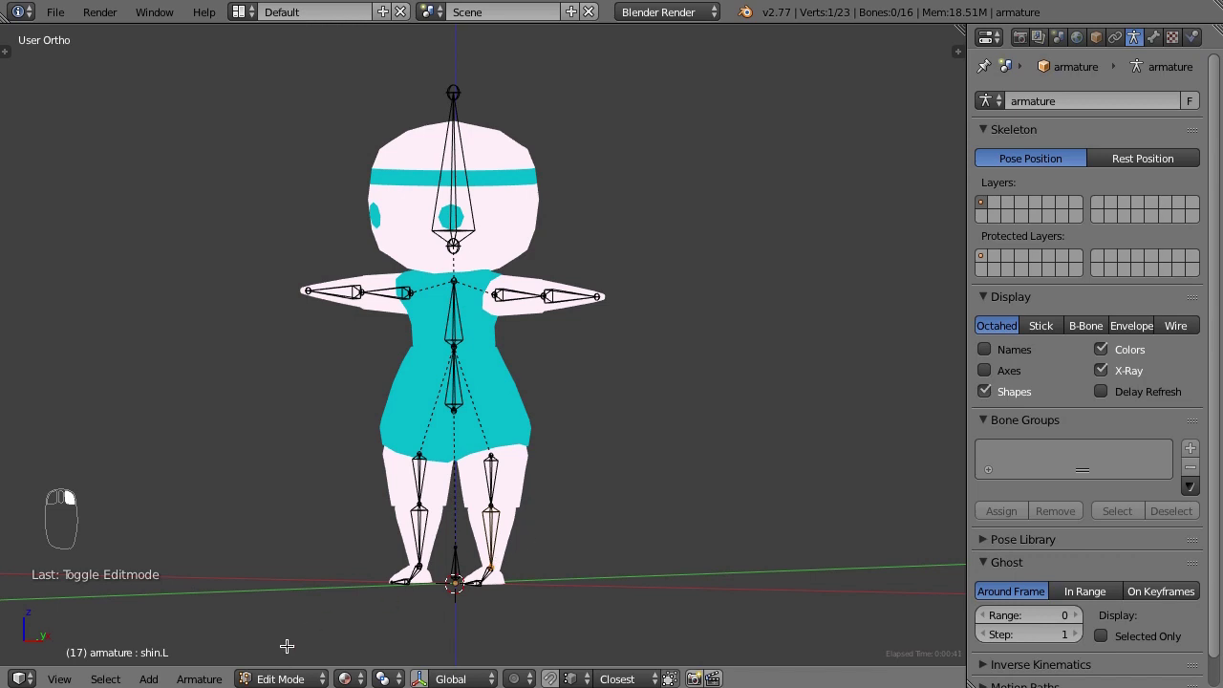
key(KP_3)
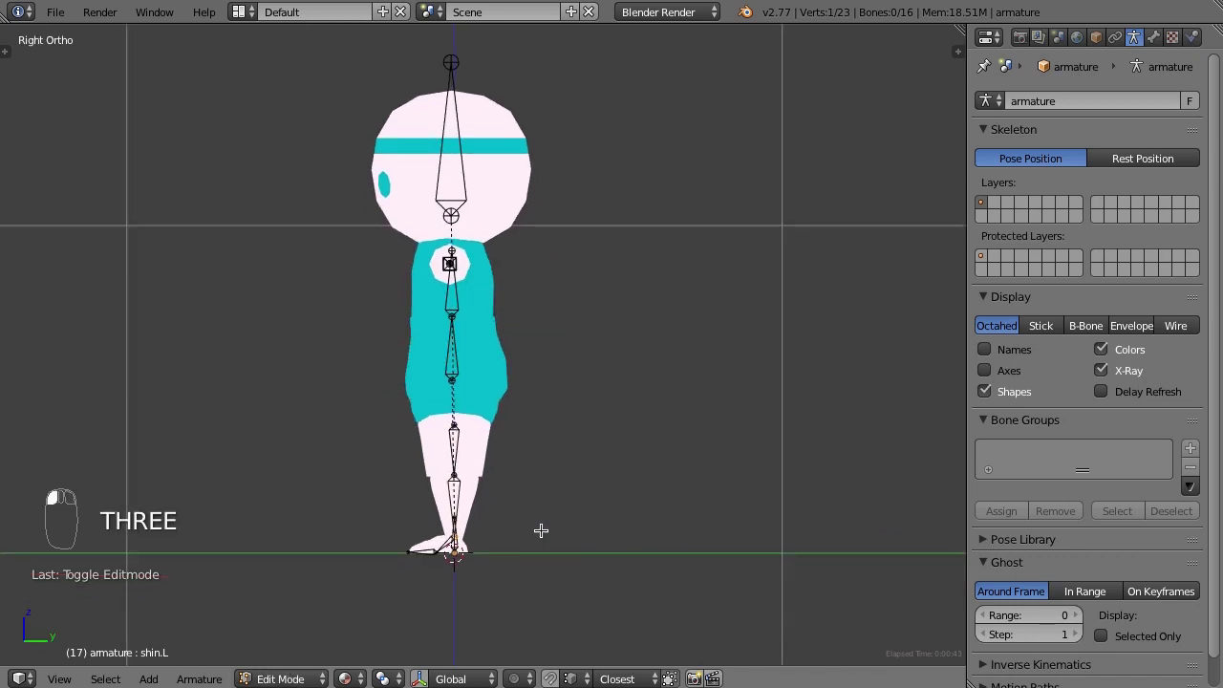
scroll(551, 483, down, 5)
scroll(555, 484, up, 8)
scroll(555, 484, up, 4)
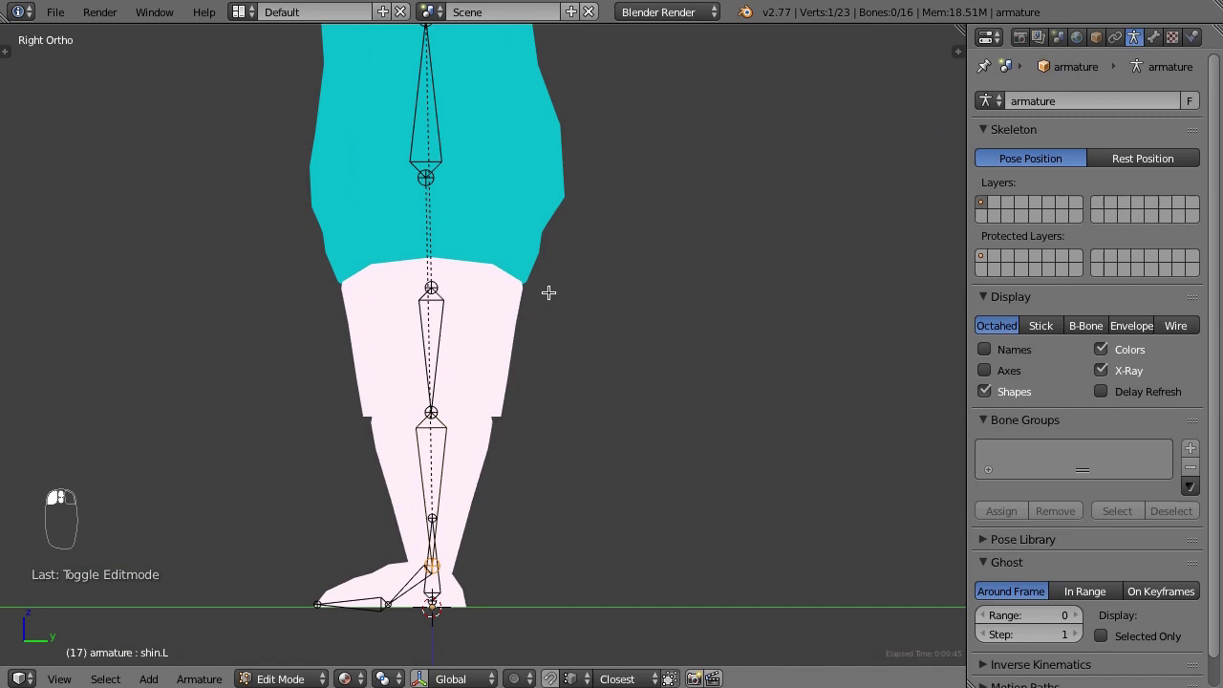
middle_drag(513, 369, 570, 409)
key(KP_3)
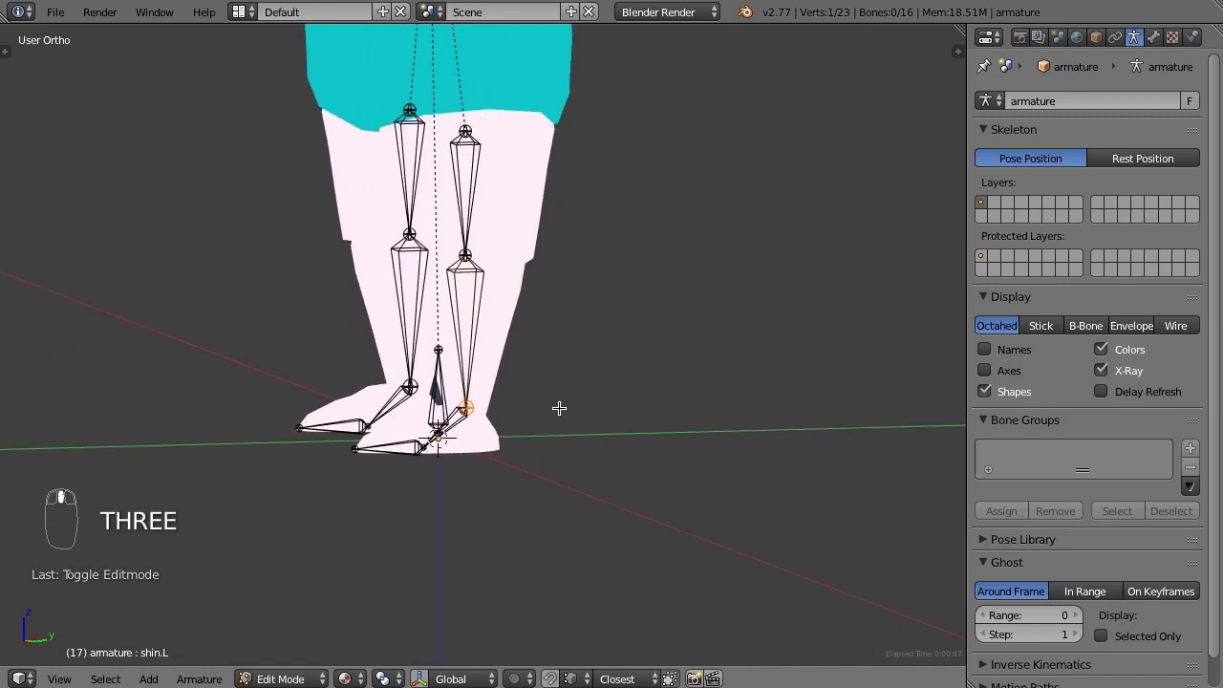
Extrude a new bone backward from the ankle and clear its parent
key(e)
key(e)
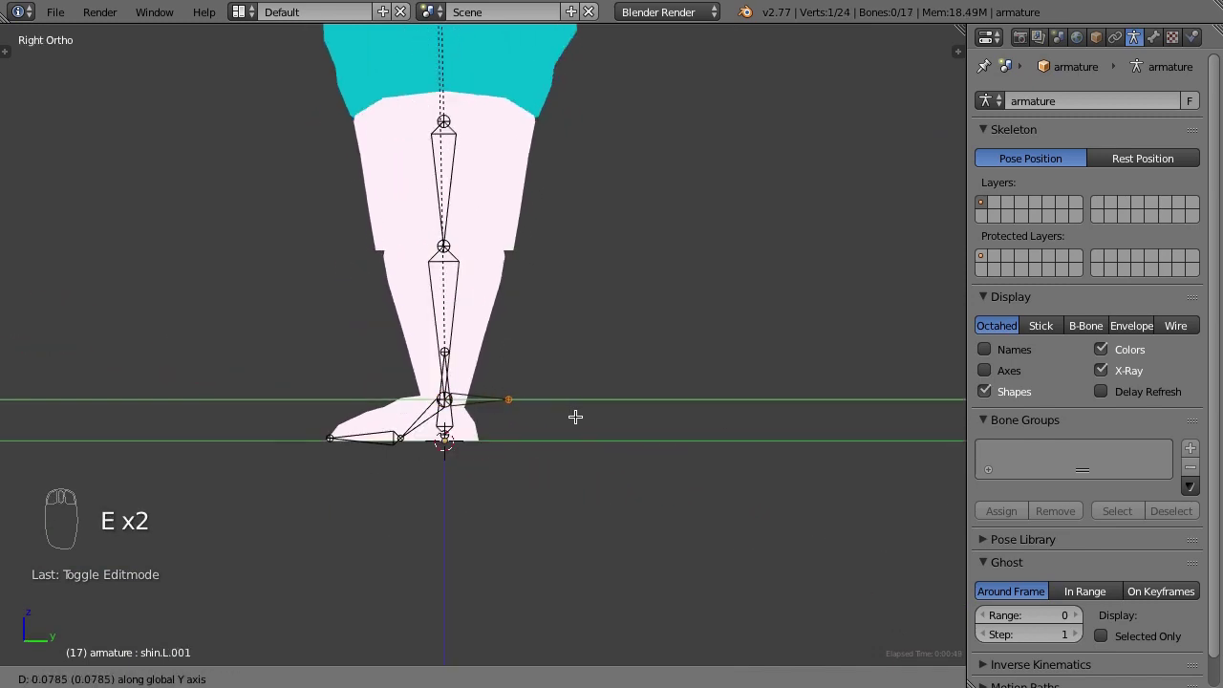
click(559, 418)
scroll(466, 439, up, 7)
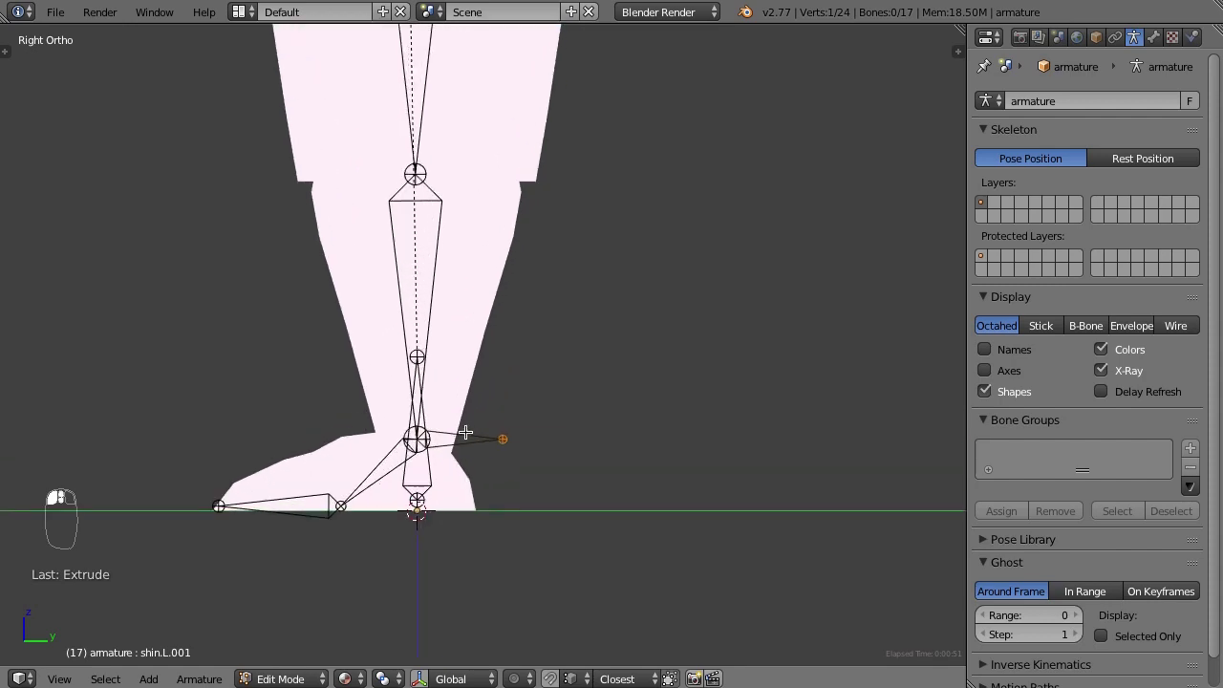
middle_drag(468, 459, 538, 335)
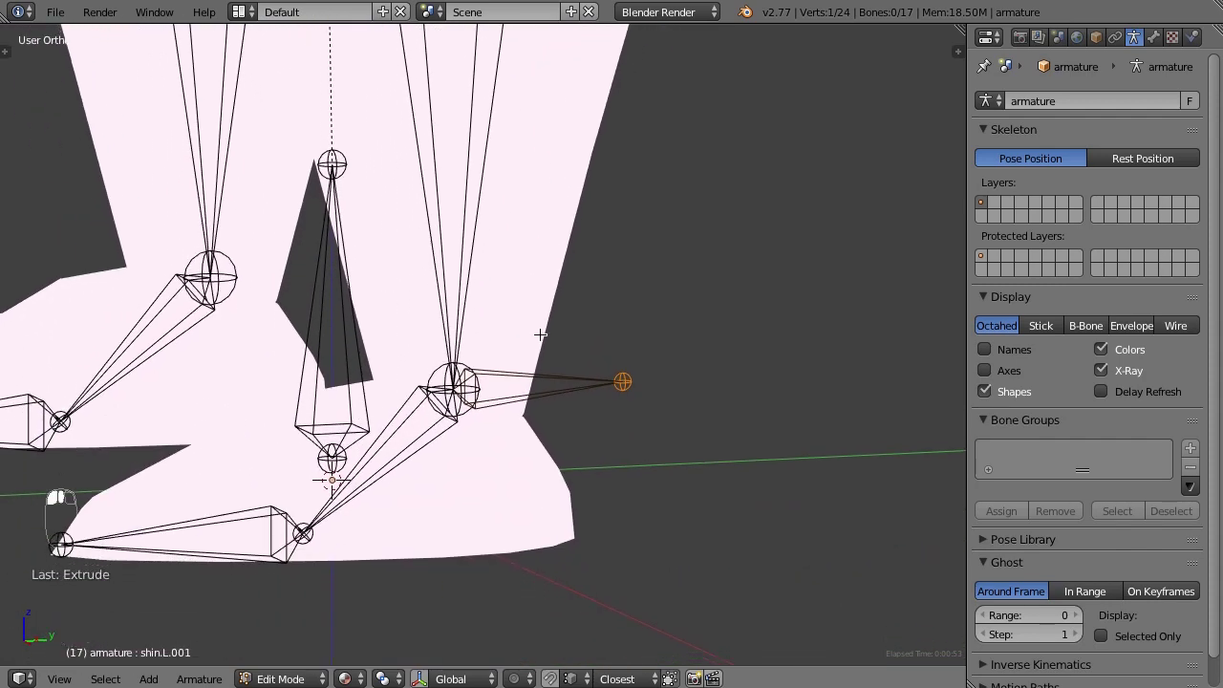
right_click(538, 379)
key(alt+p)
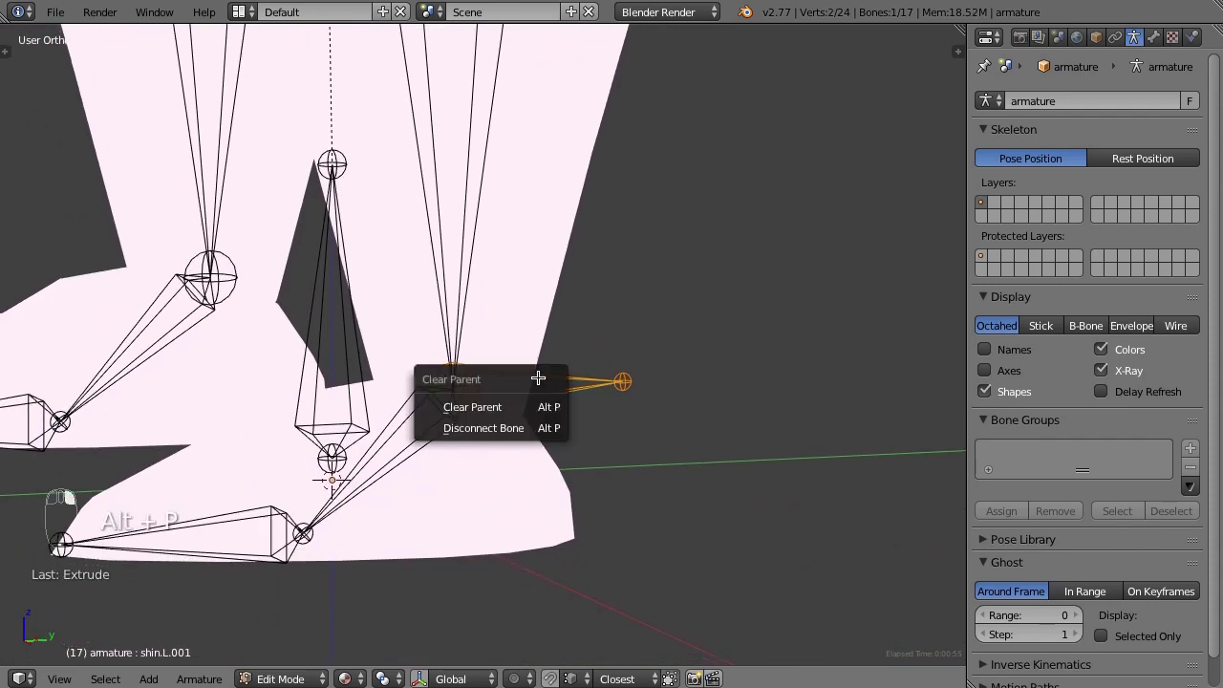
click(516, 407)
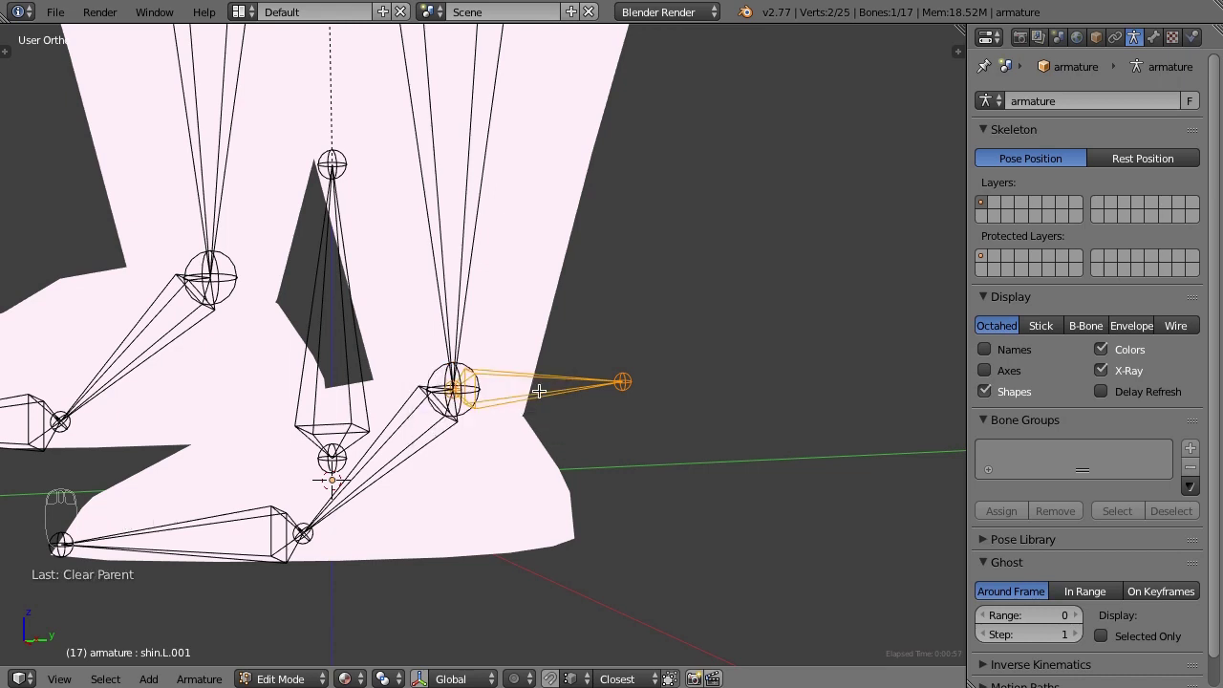
key(g)
right_click(669, 322)
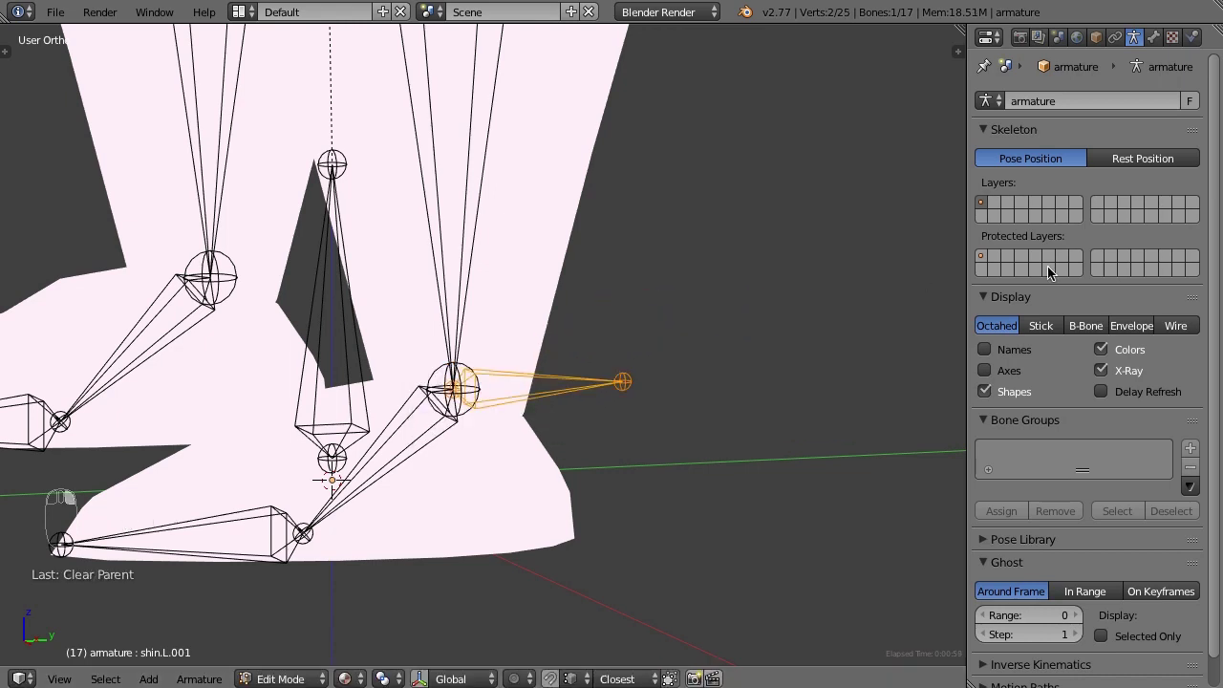
Name the new bone IK-leg.L in the Bone properties
click(1154, 38)
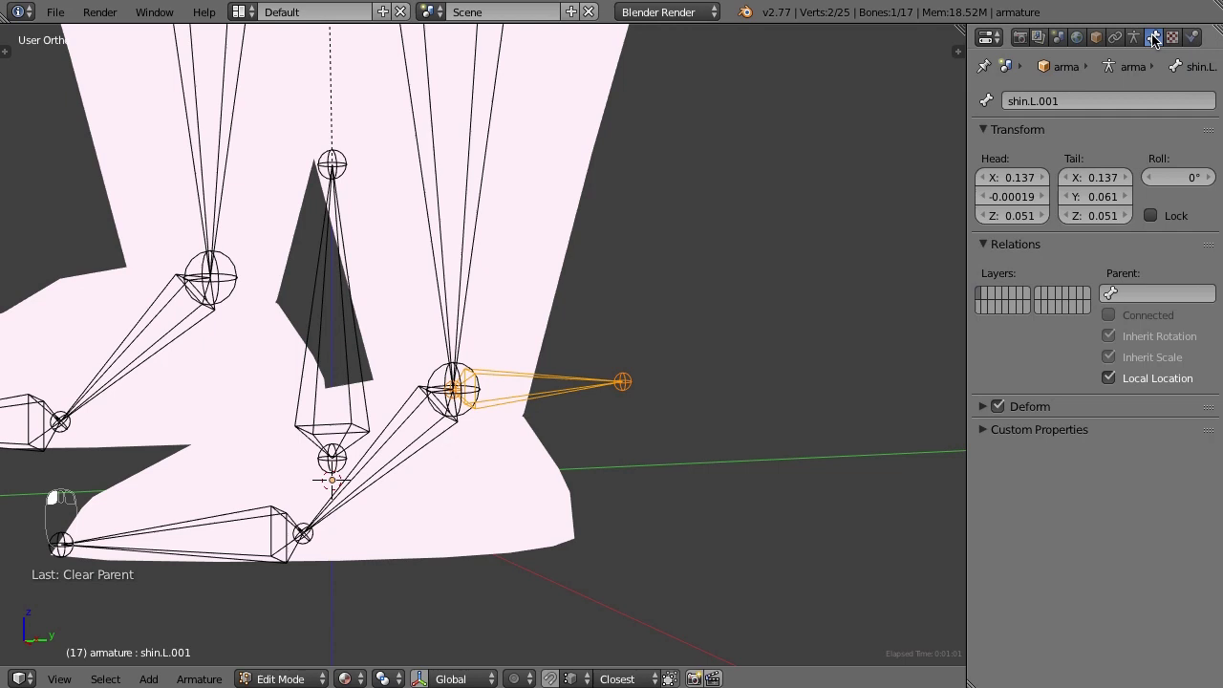
click(1052, 102)
text(IK-leg.L)
key(Return)
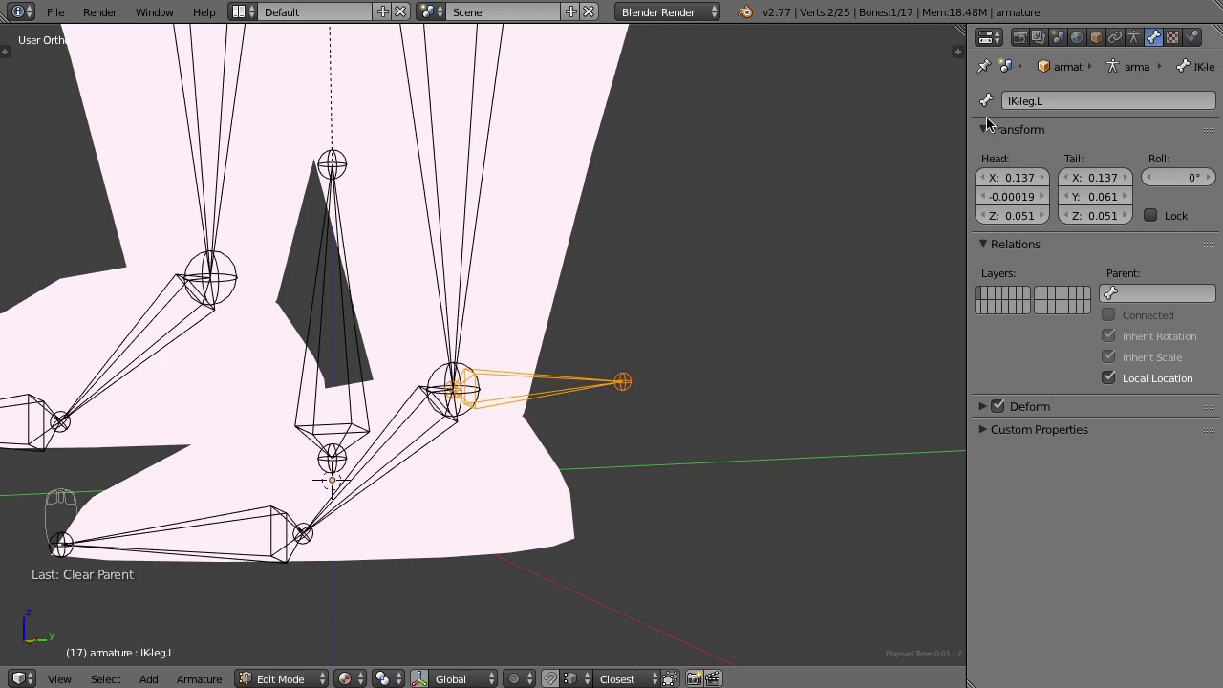
scroll(680, 233, down, 3)
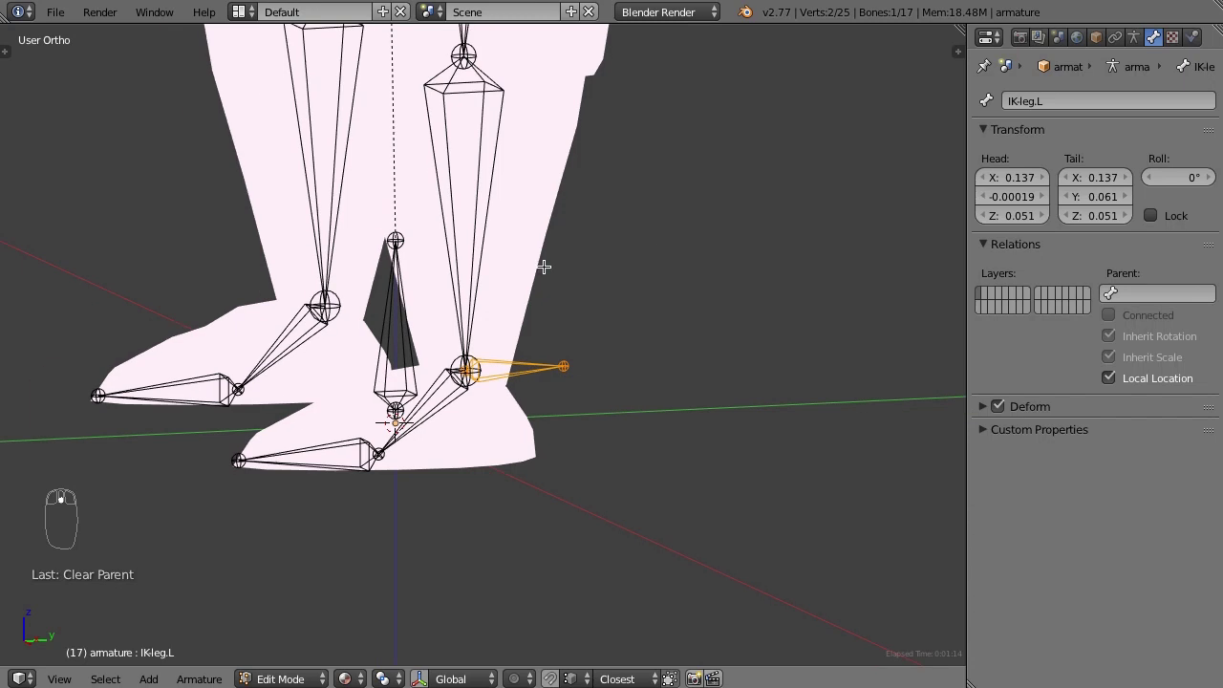
In Pose Mode, add IK to shin.L aimed at the IK-leg.L bone
key(Tab)
key(Tab)
key(ctrl+Tab)
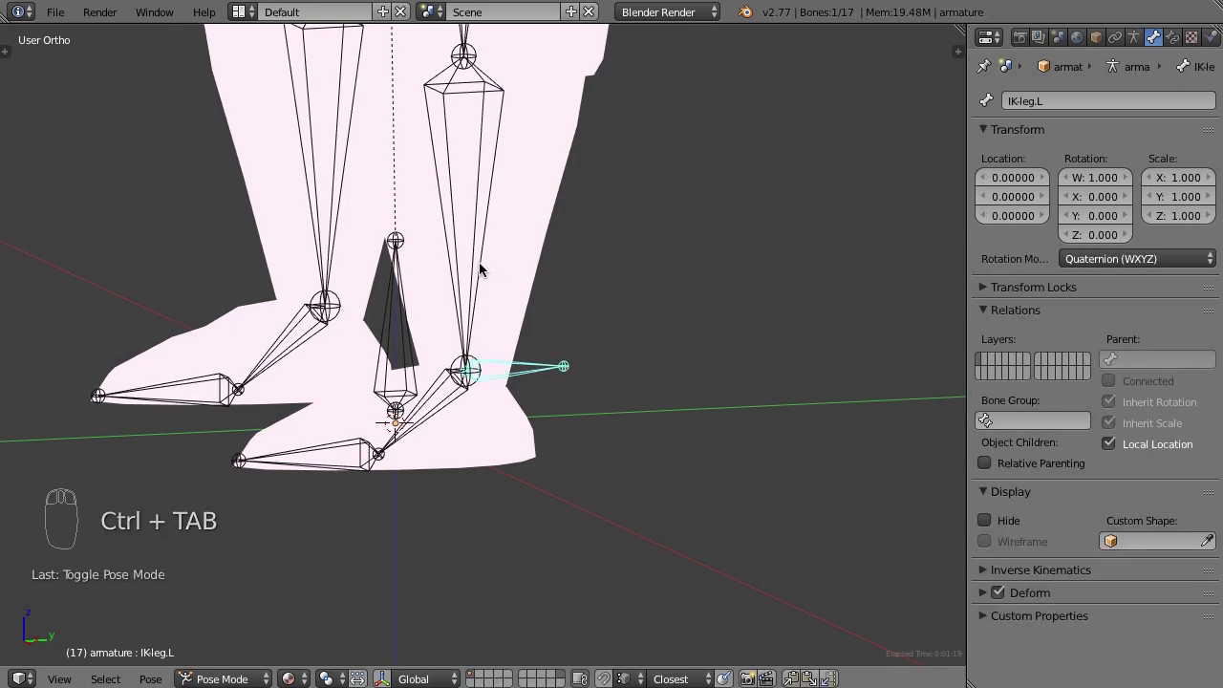
click(218, 679)
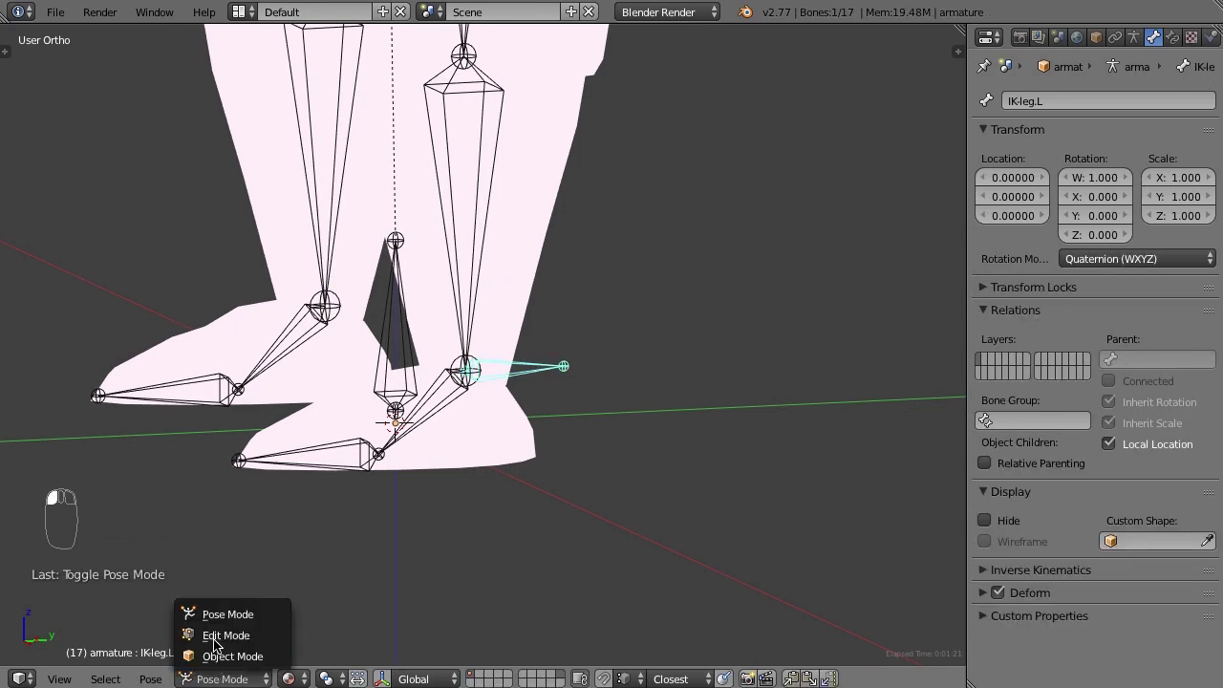
click(212, 617)
right_click(475, 251)
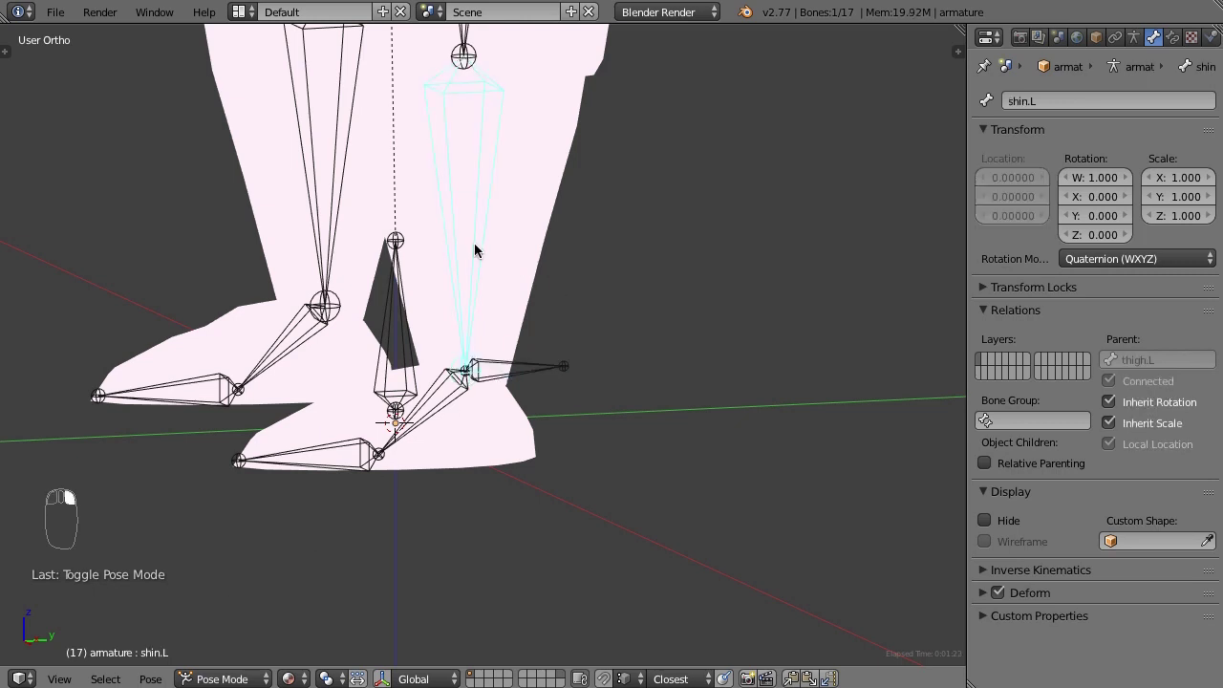
right_click(518, 371)
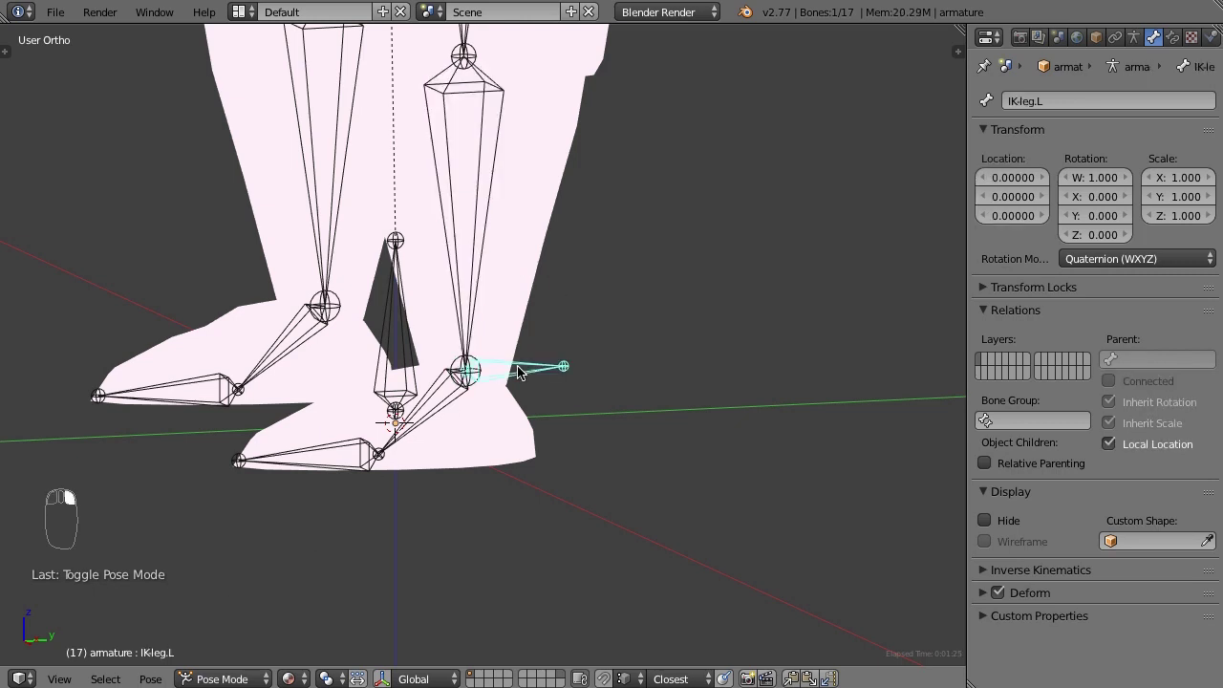
shift+right_click(480, 262)
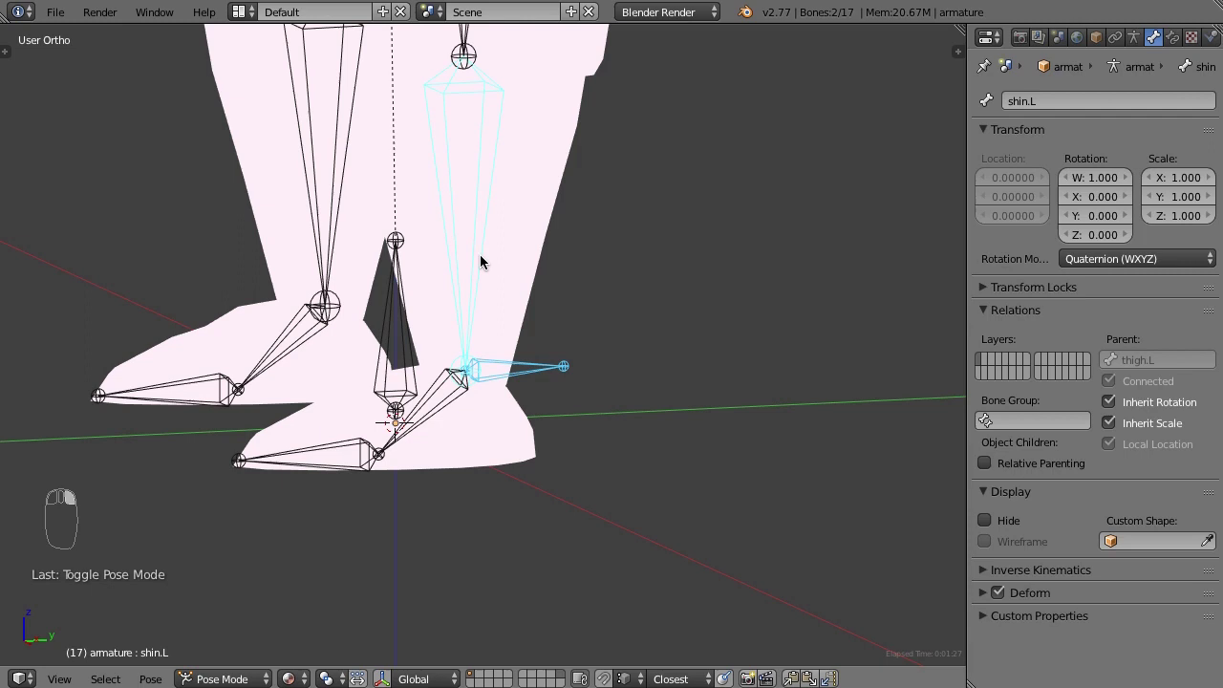
key(shift+i)
click(480, 256)
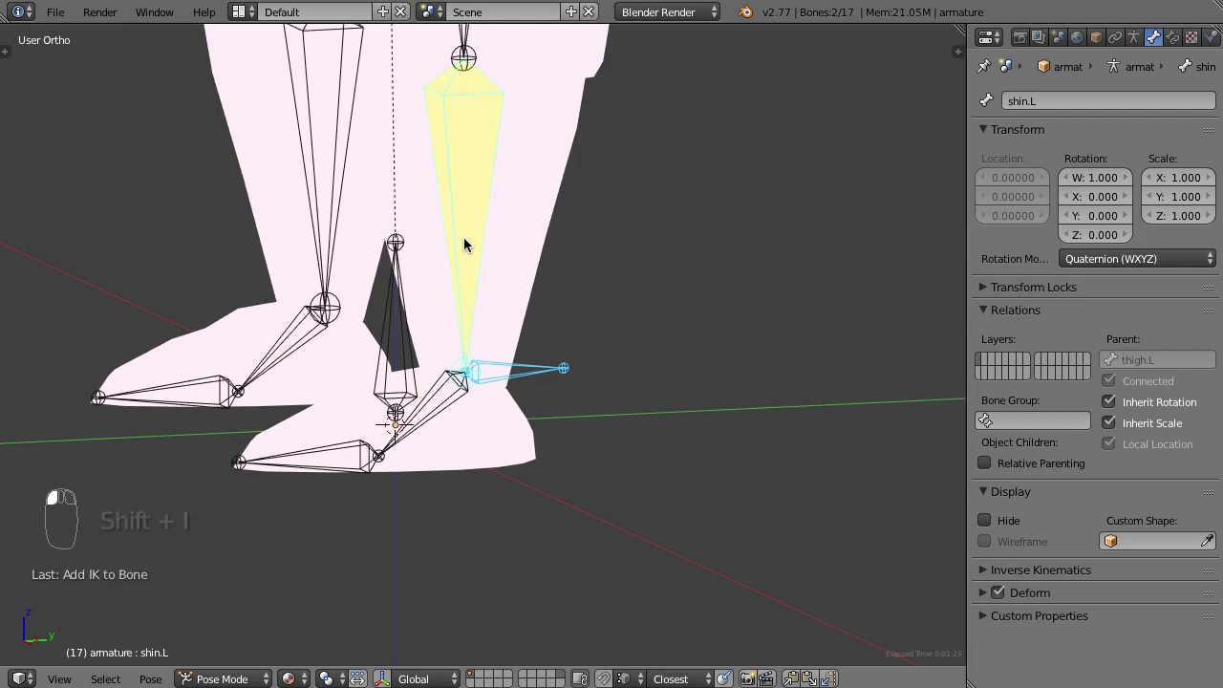
Add an Inverse Kinematics constraint to shin.L and show its Bone Constraints settings
shift+middle_drag(464, 245, 456, 344)
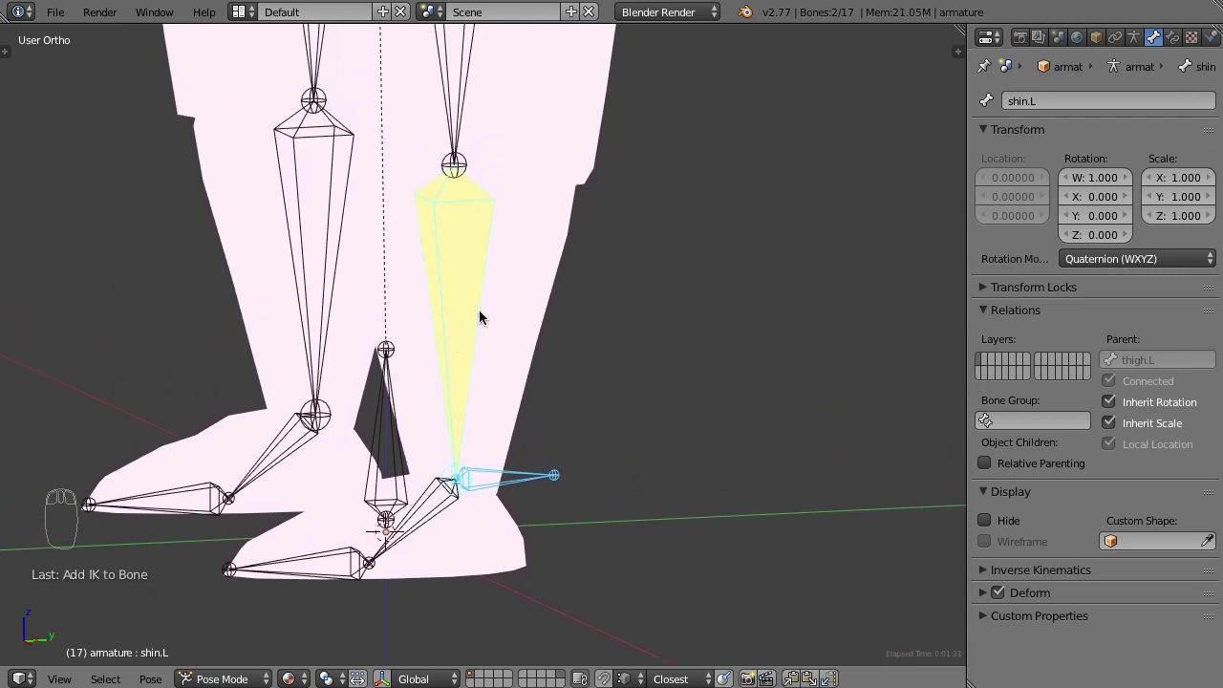
right_click(479, 310)
key(shift+ctrl+c)
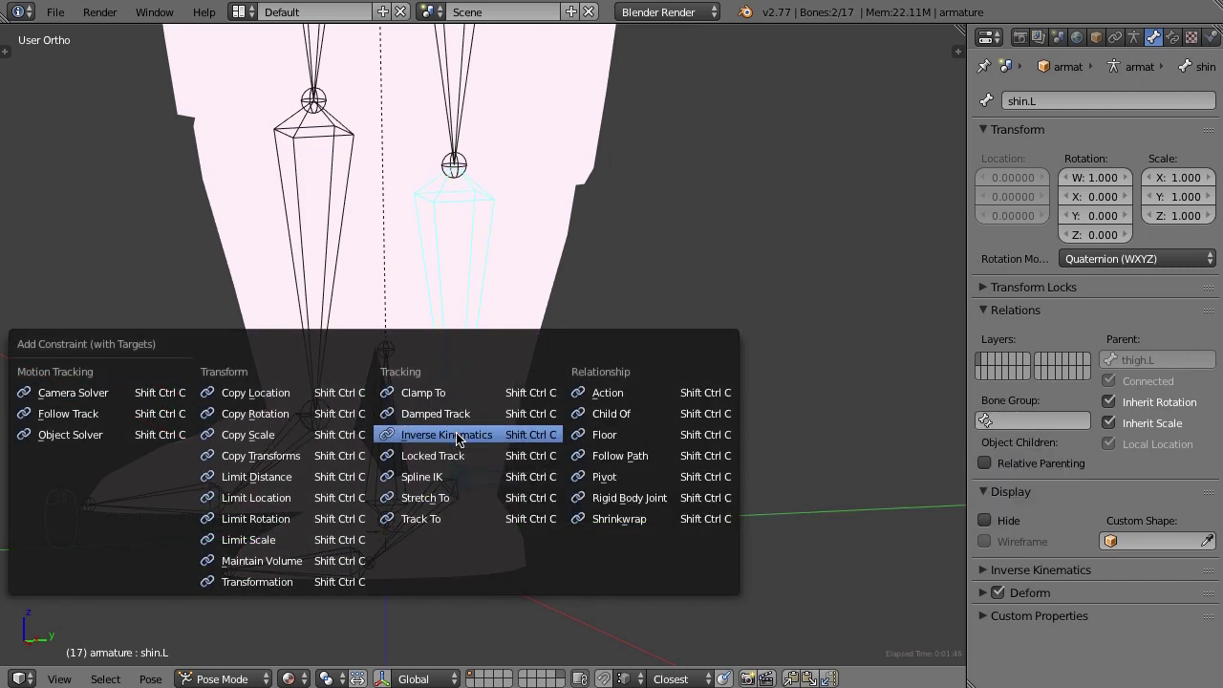
click(457, 435)
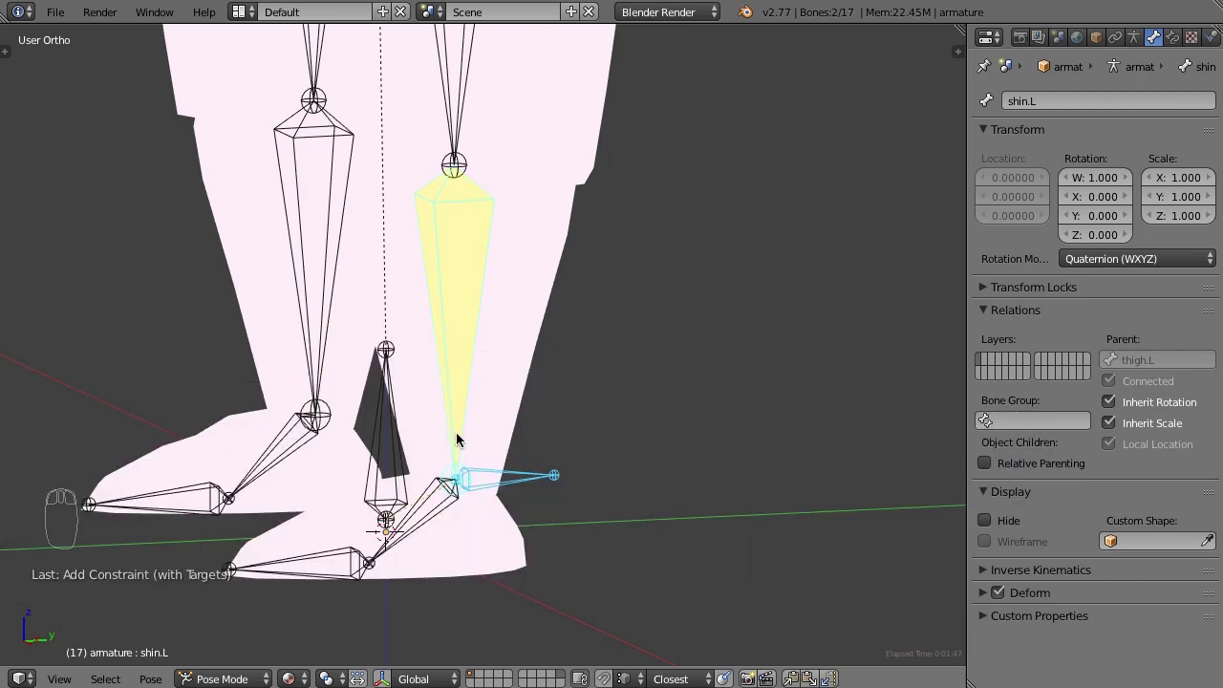
click(1182, 38)
scroll(431, 123, down, 5)
Test-move the hips bone to check the leg's IK response
right_click(438, 93)
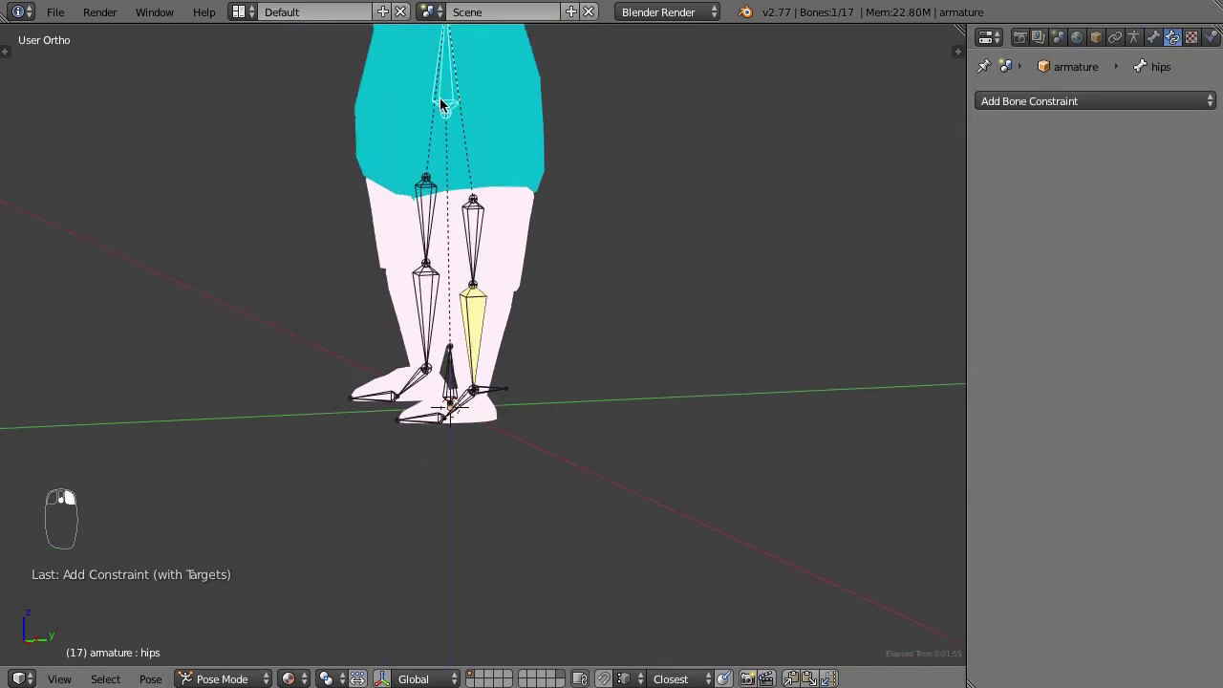
middle_drag(441, 105, 499, 327)
key(g)
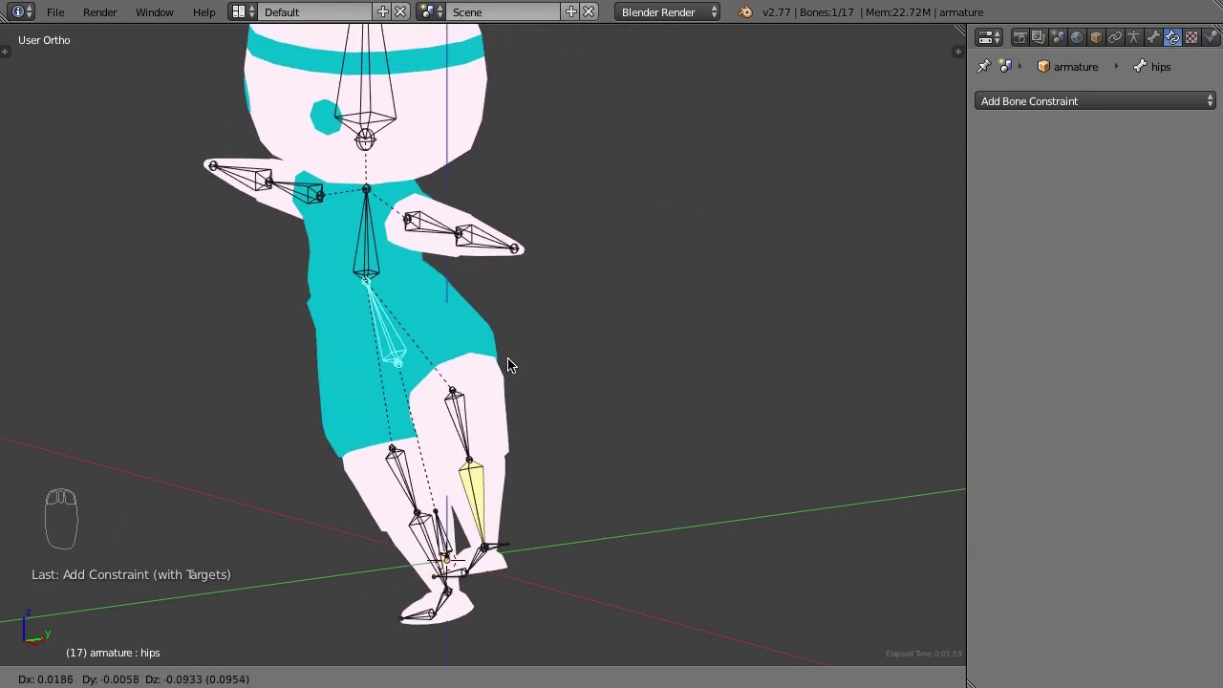
click(503, 385)
Raise the shin.L IK Chain Length to 2 and view the leg from the right
right_click(476, 486)
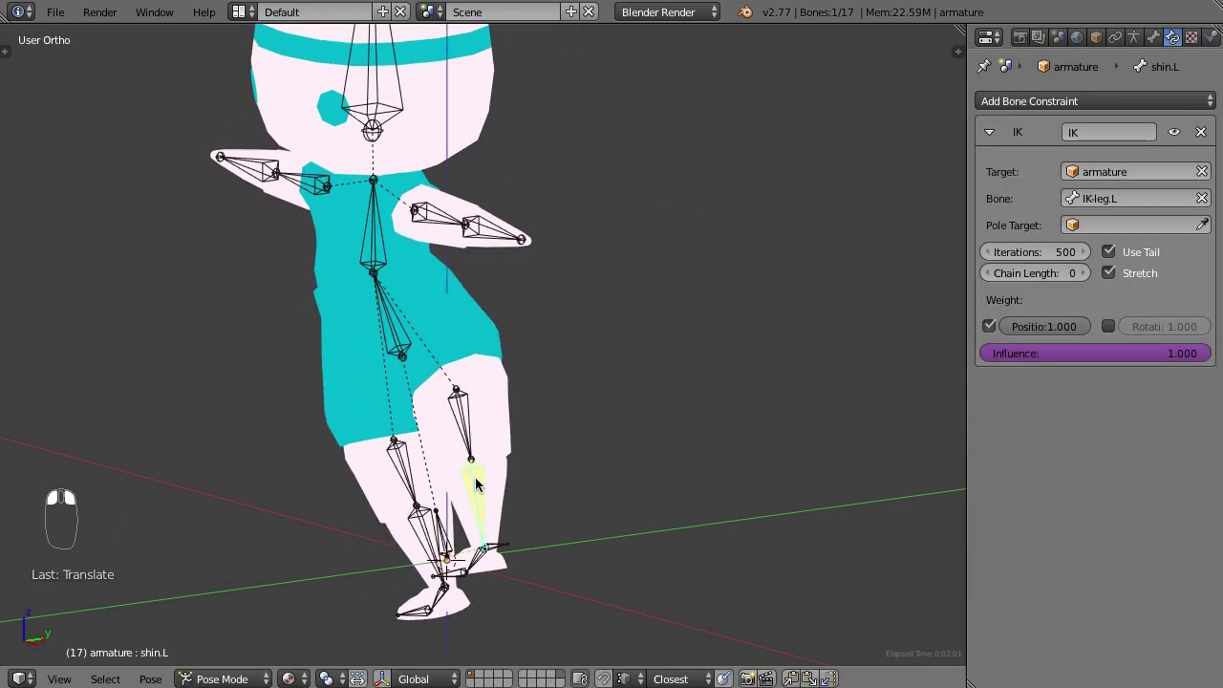
click(1084, 274)
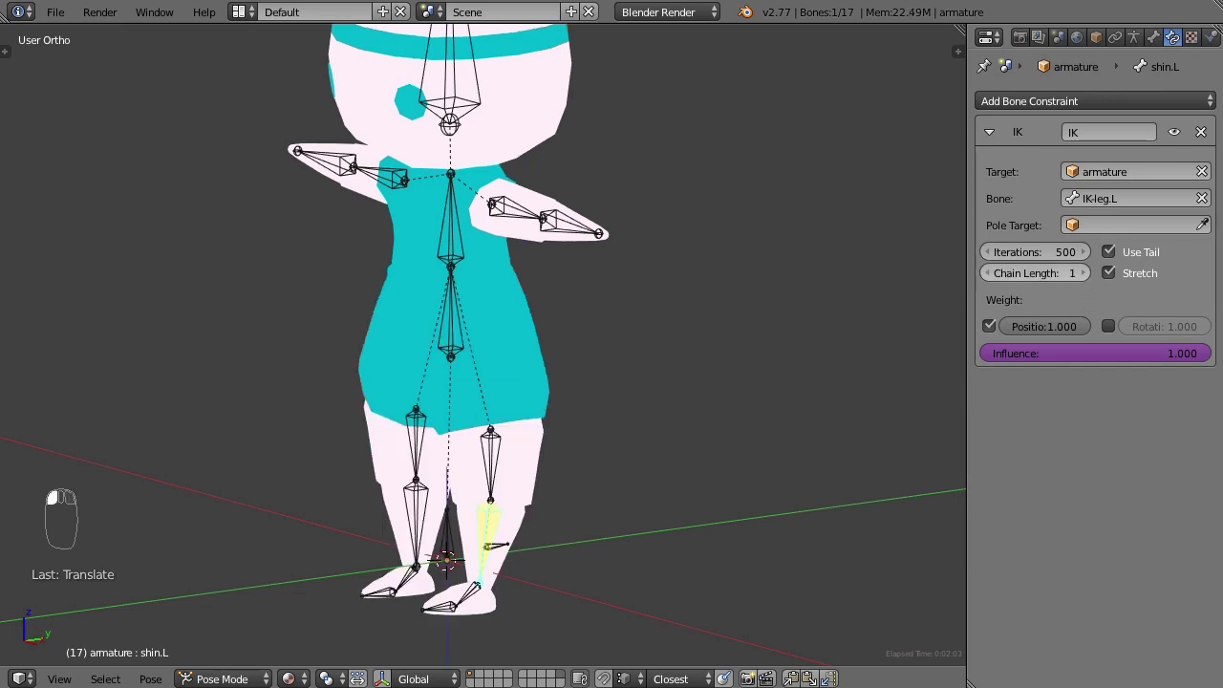
click(1084, 274)
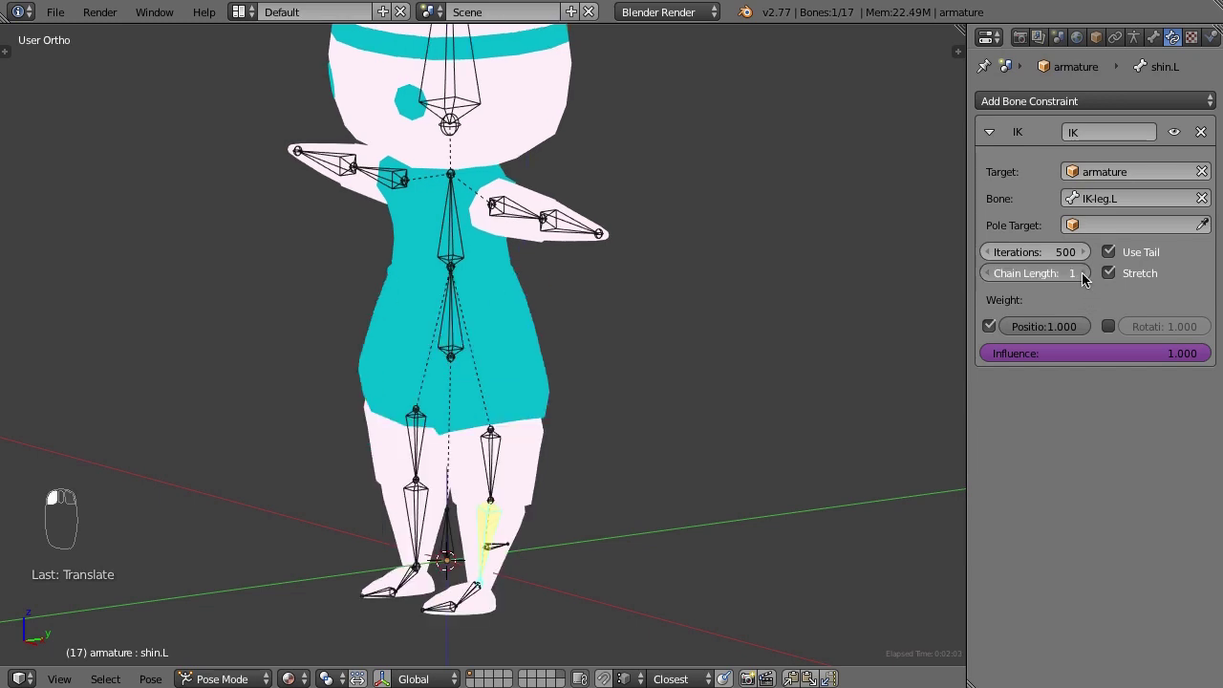
middle_drag(688, 334, 665, 320)
key(3)
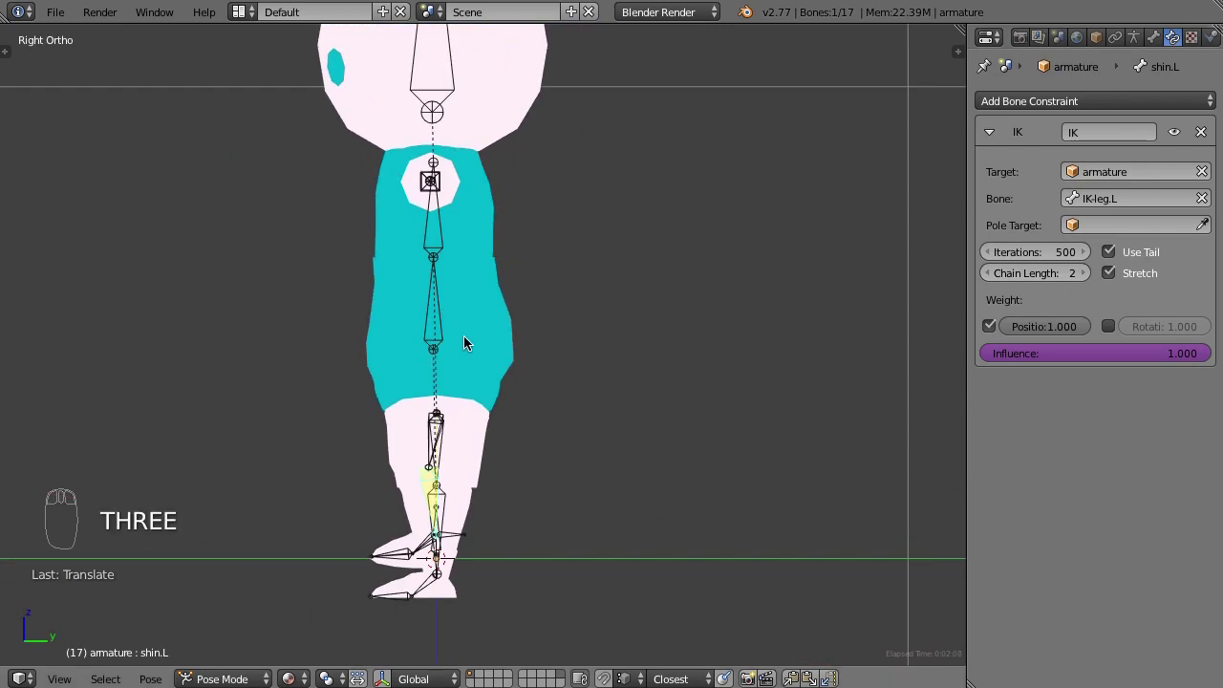
right_click(448, 330)
Reset the hips to their rest position and switch to Edit Mode
right_click(439, 333)
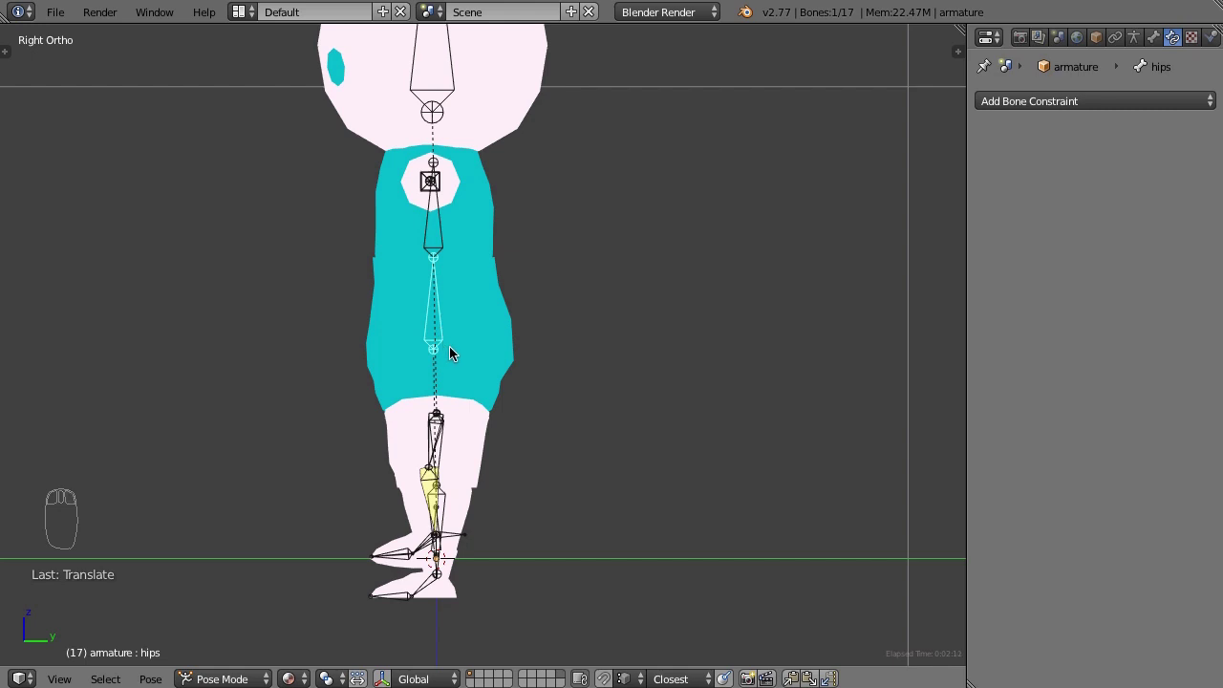
key(alt+g)
right_click(439, 455)
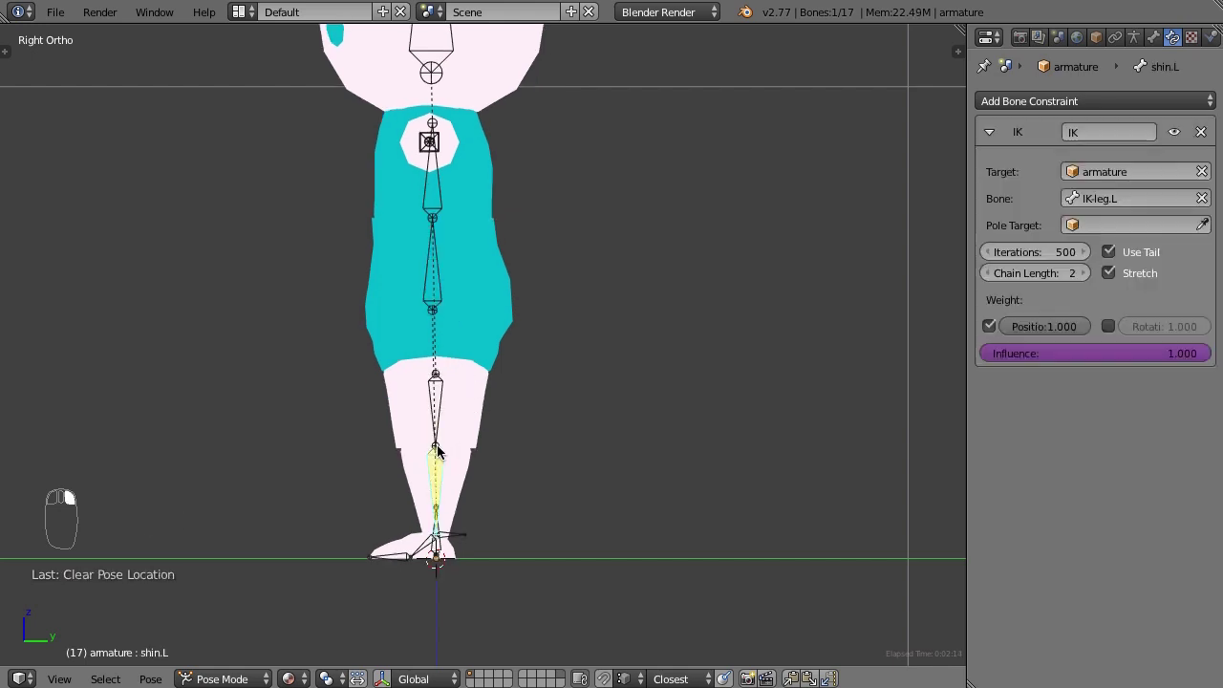
key(Tab)
scroll(445, 456, up, 5)
scroll(468, 477, down, 3)
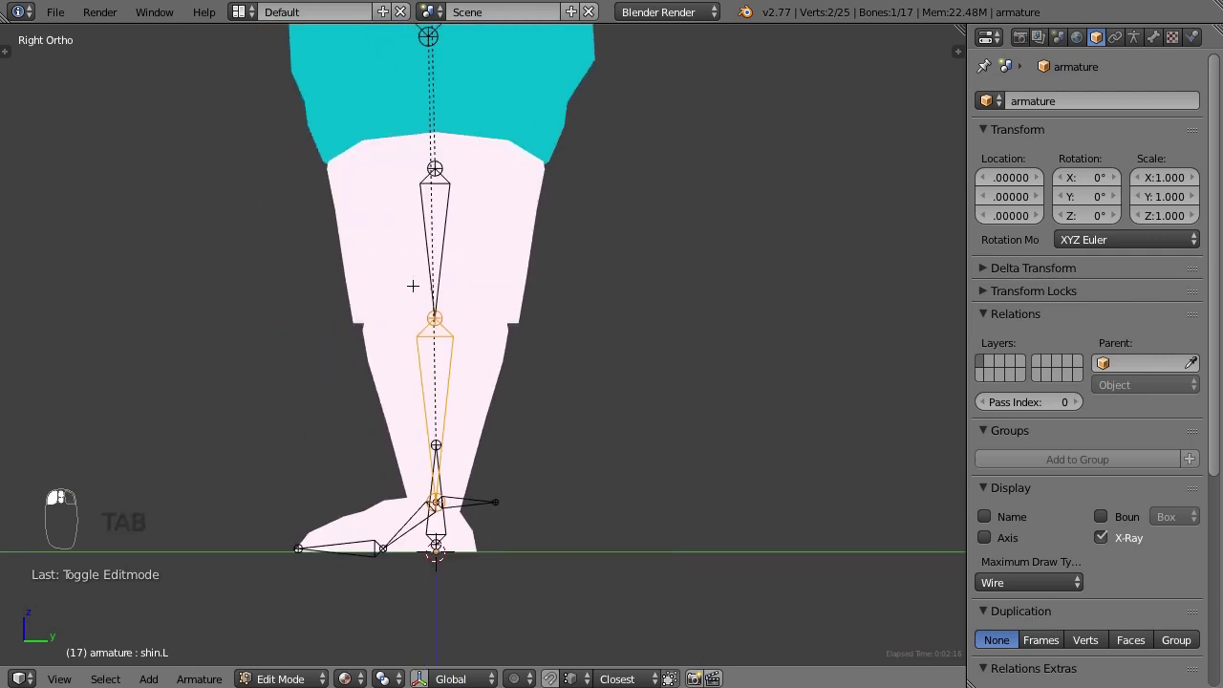
scroll(486, 267, up, 5)
Move both knee joints slightly forward in the right side view
right_click(458, 244)
middle_drag(471, 256, 505, 265)
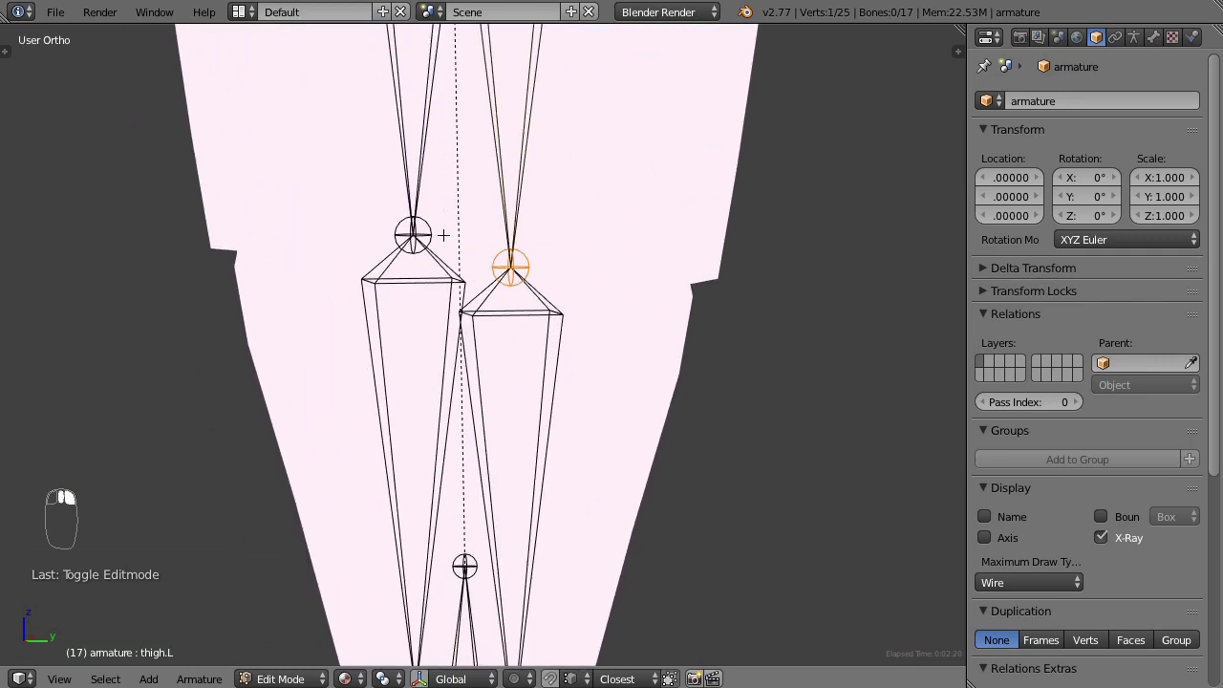
shift+right_click(415, 233)
key(KP_3)
key(g)
click(529, 267)
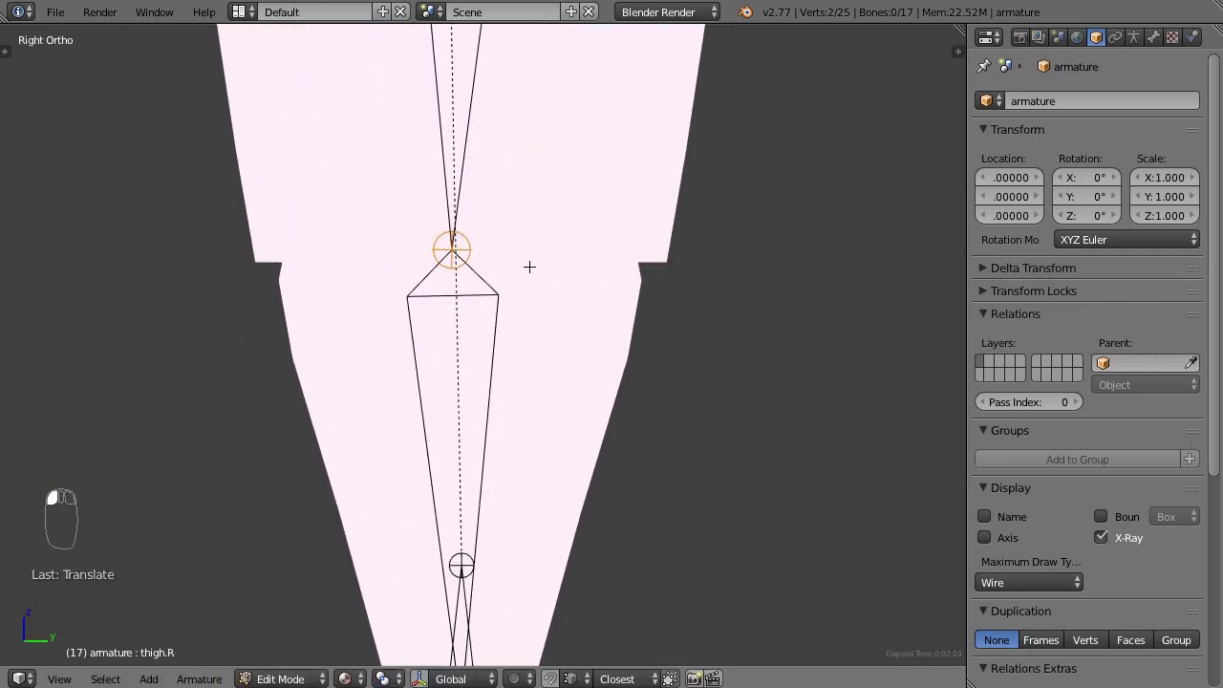
Back in Pose Mode, lower the hips to test the left knee bend
key(Tab)
scroll(529, 264, down, 5)
right_click(477, 111)
key(g)
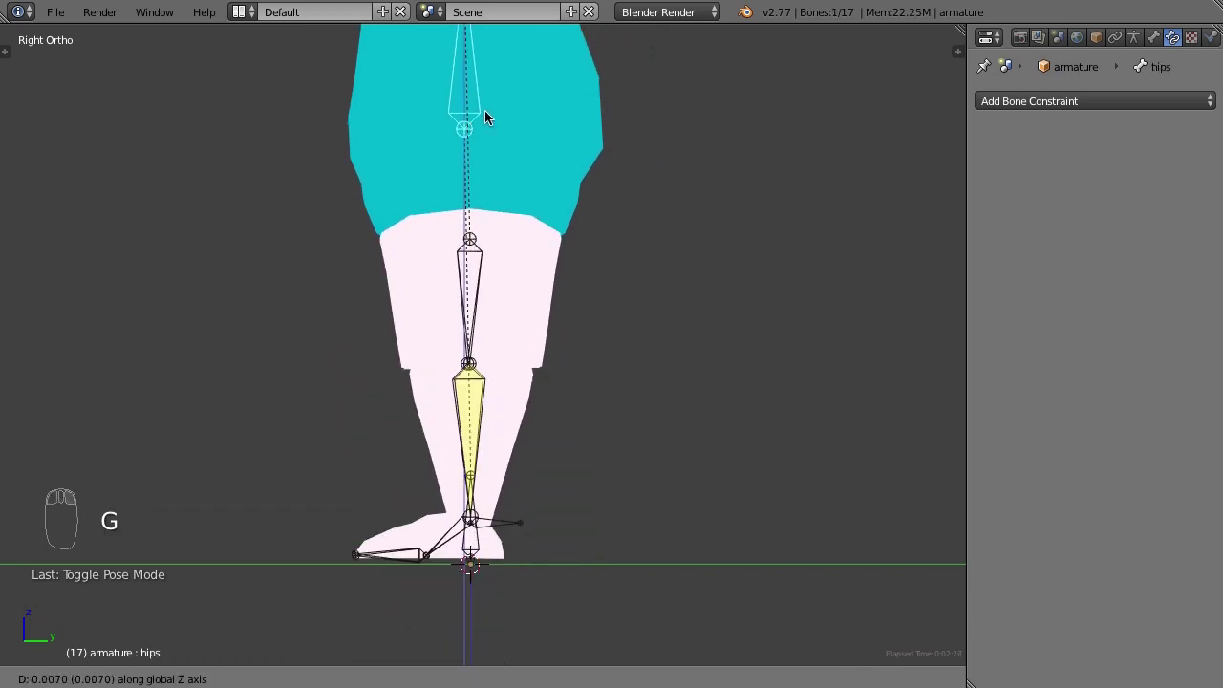
click(500, 200)
scroll(366, 264, down, 3)
middle_drag(366, 264, 398, 224)
key(g)
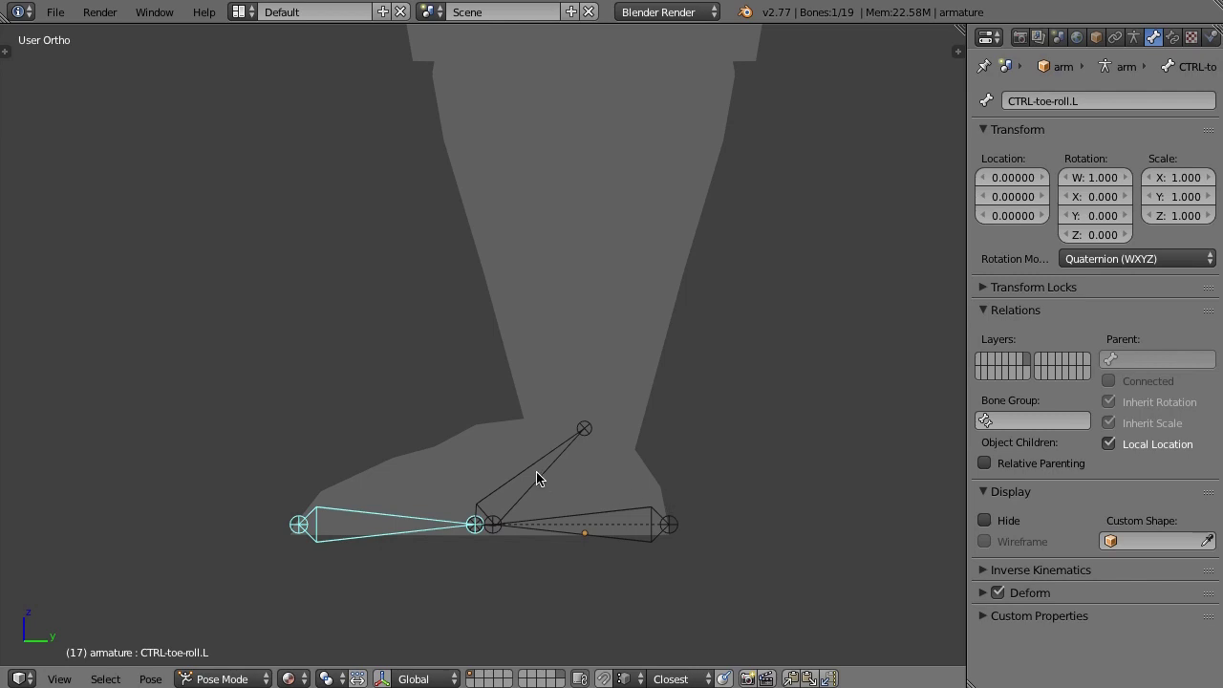
right_click(534, 462)
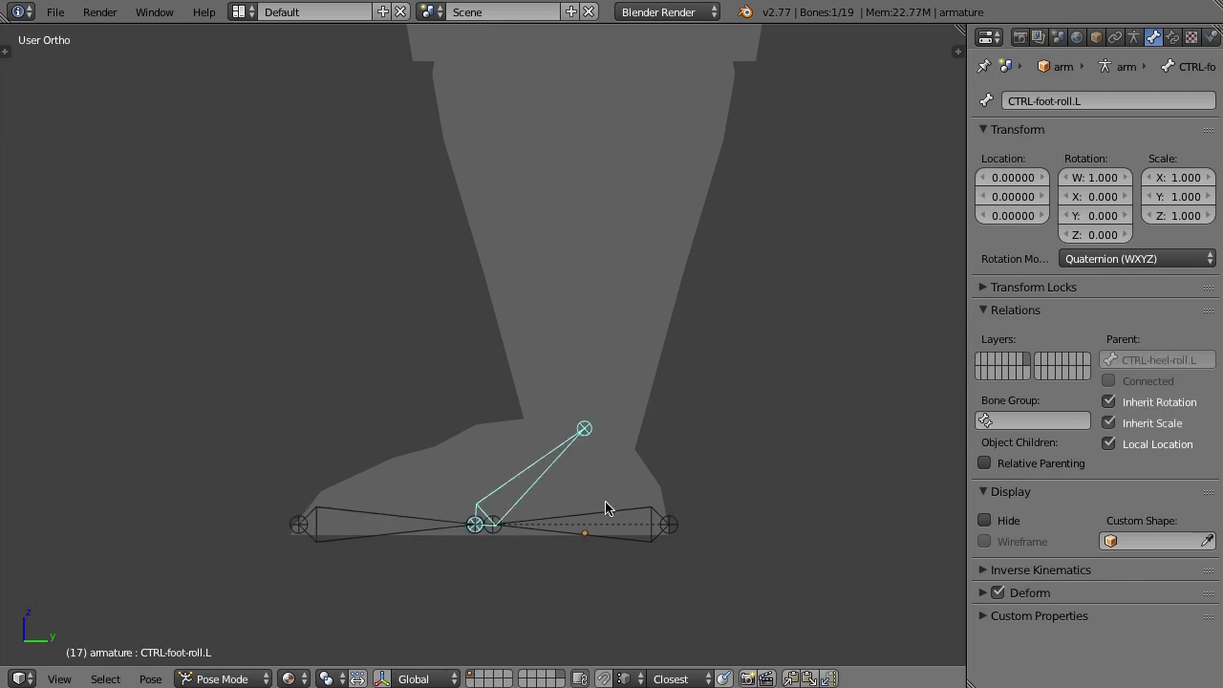
key(r)
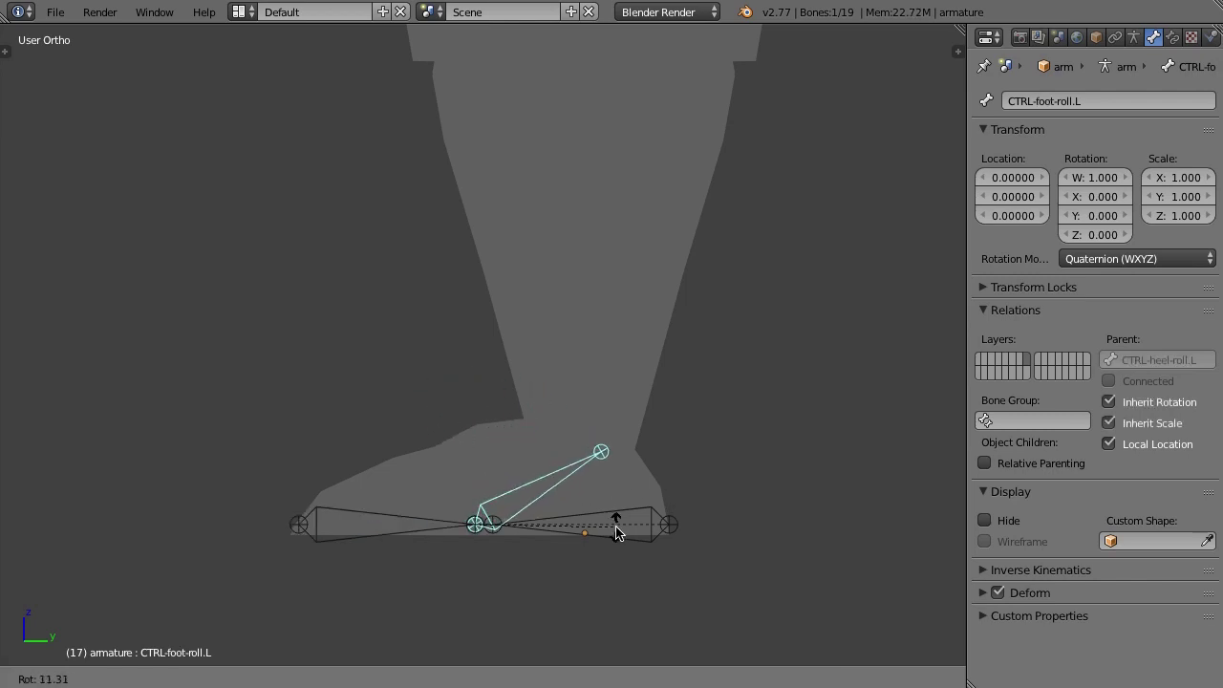
click(621, 488)
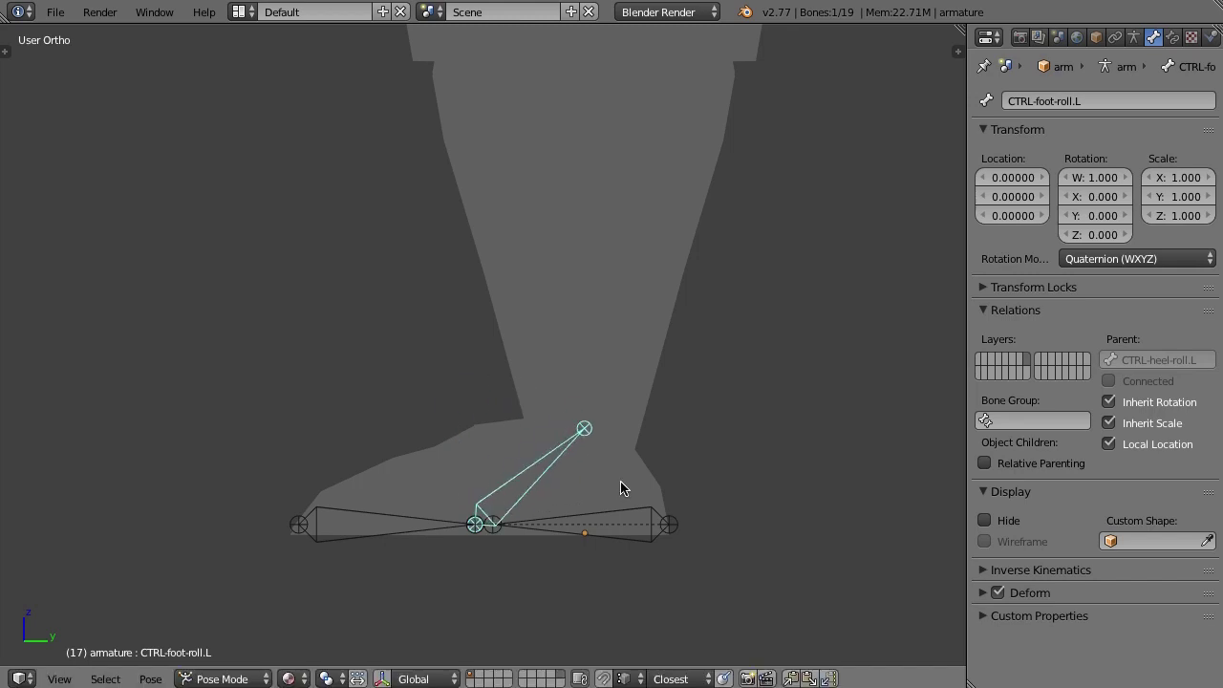
right_click(632, 518)
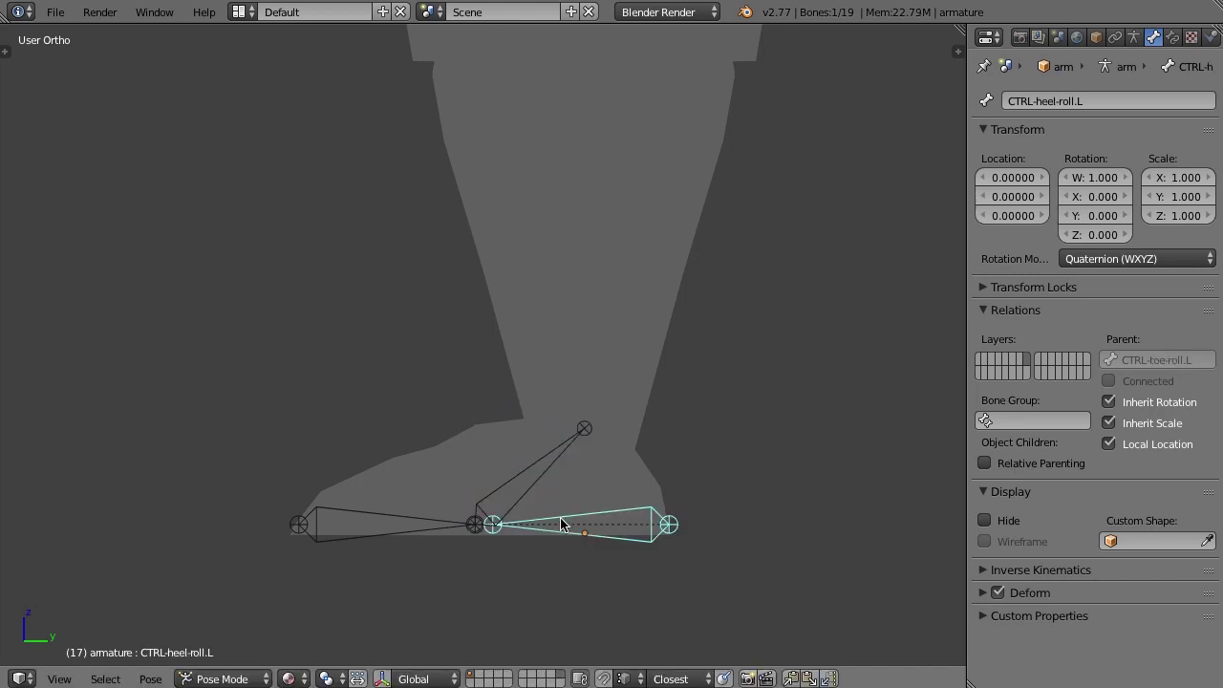
key(r)
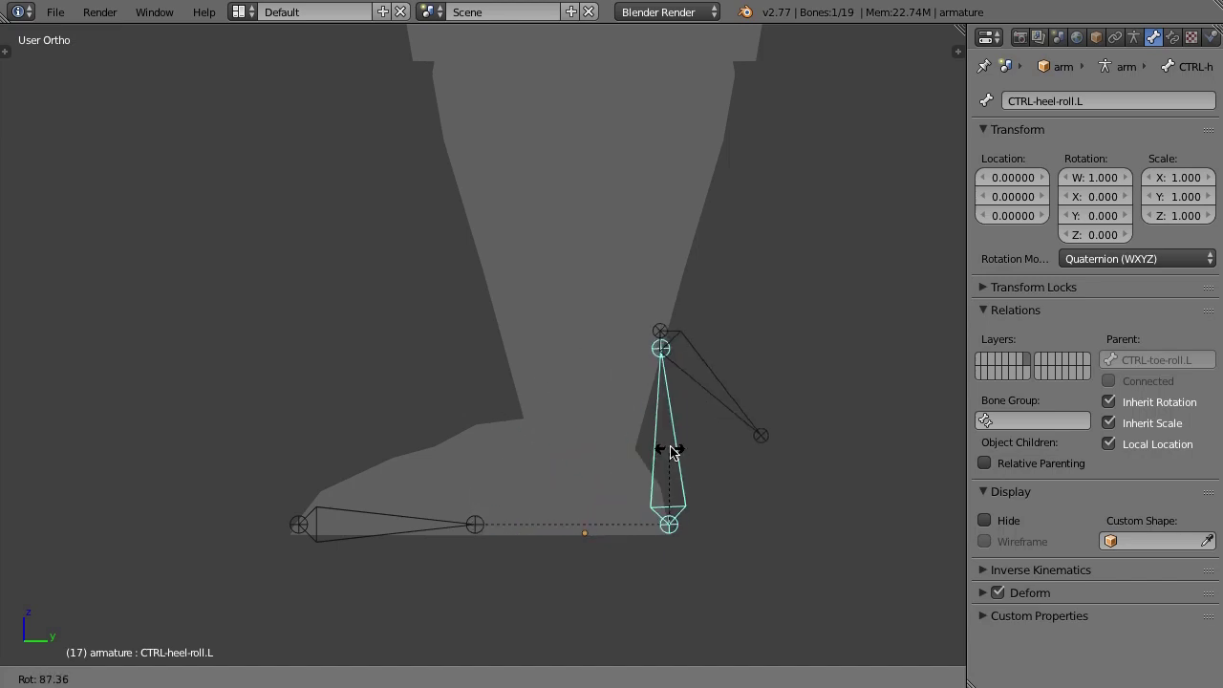
right_click(506, 533)
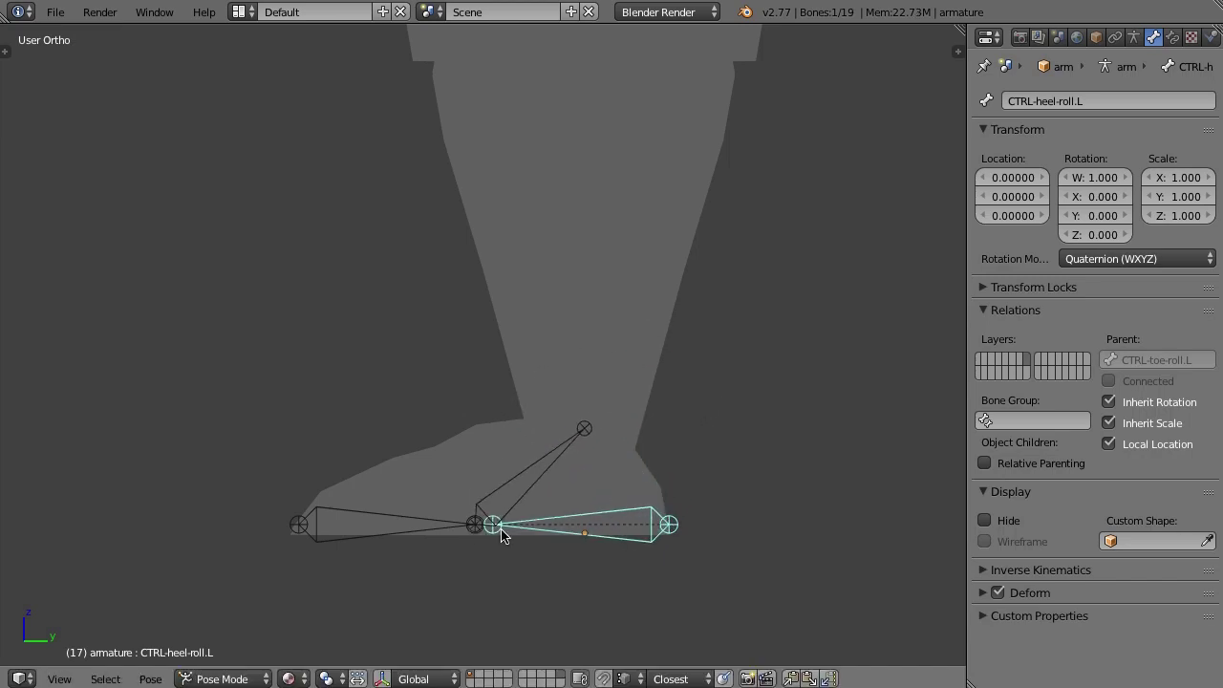
right_click(414, 525)
key(r)
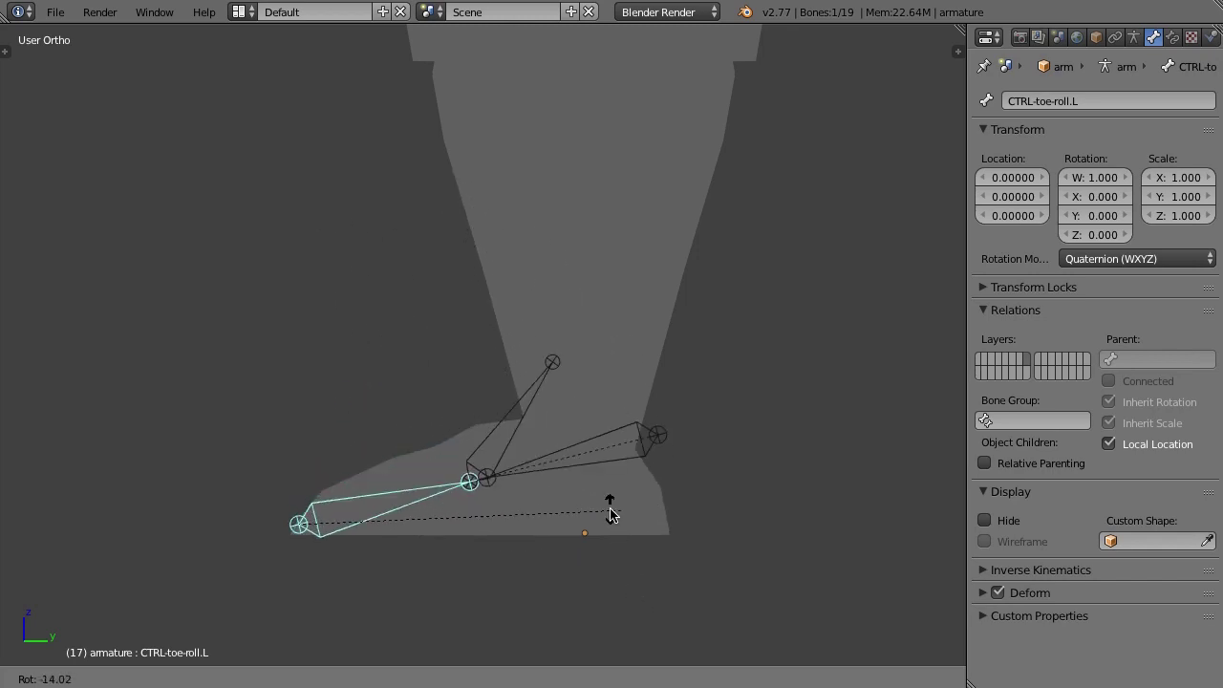
right_click(564, 486)
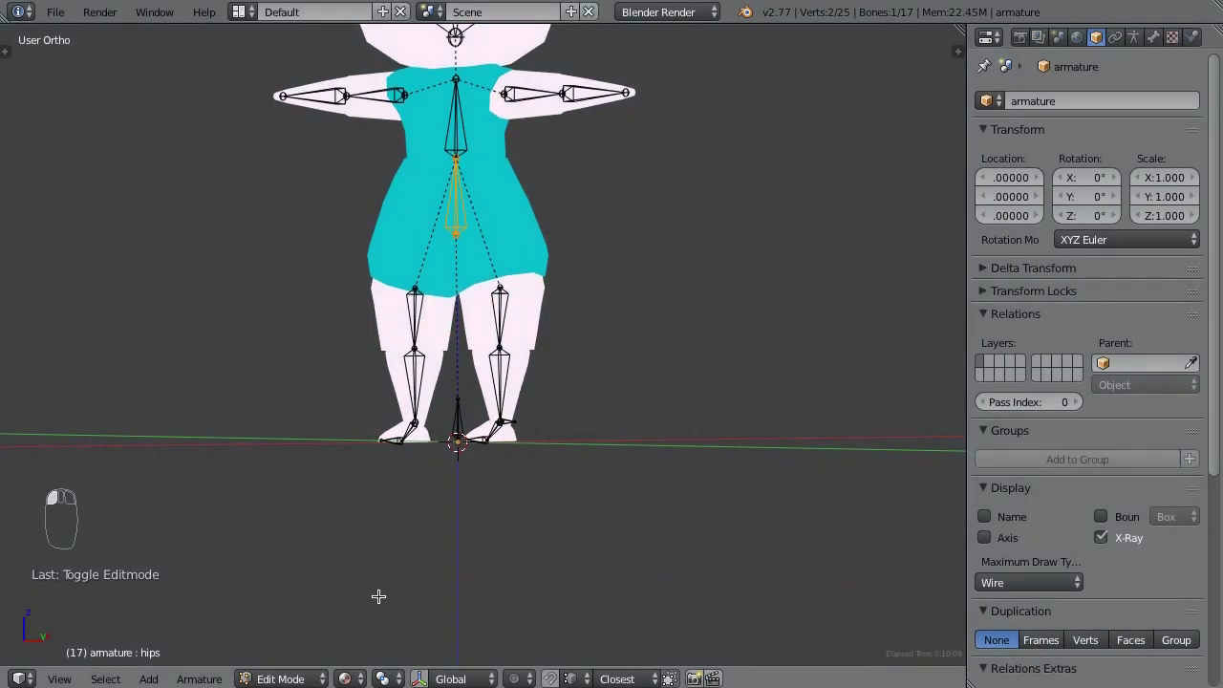
Staying in Edit Mode, select the left foot and toes bones
click(287, 679)
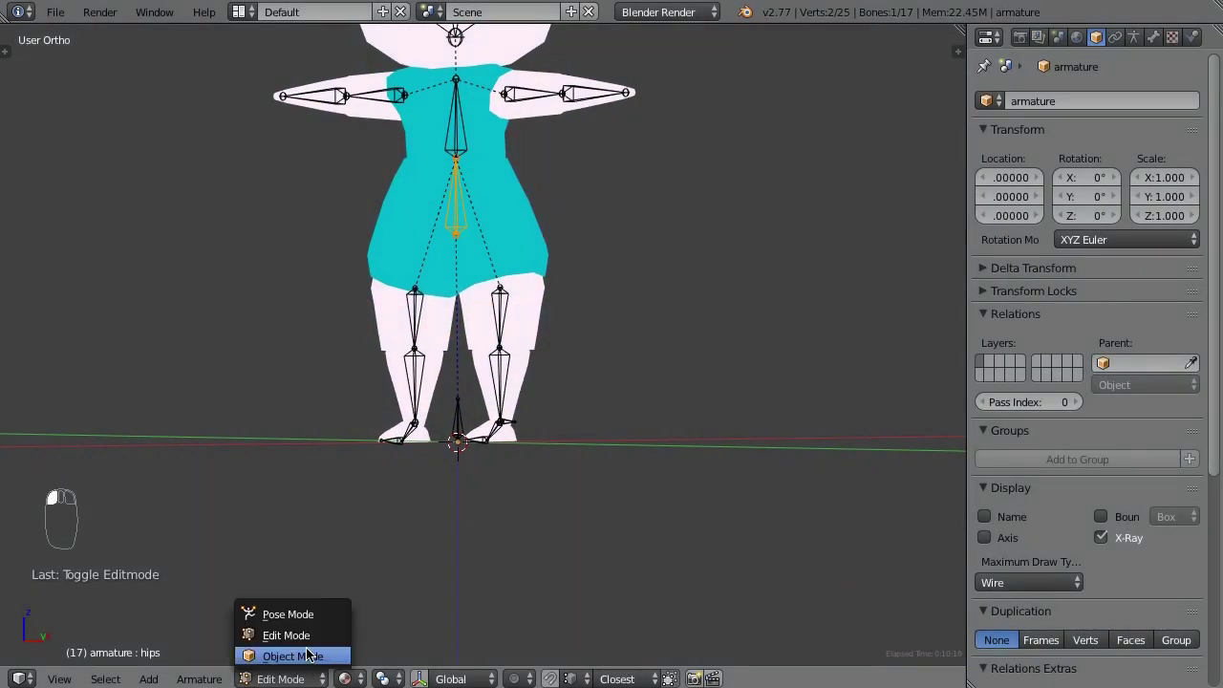
click(298, 632)
scroll(409, 471, up, 6)
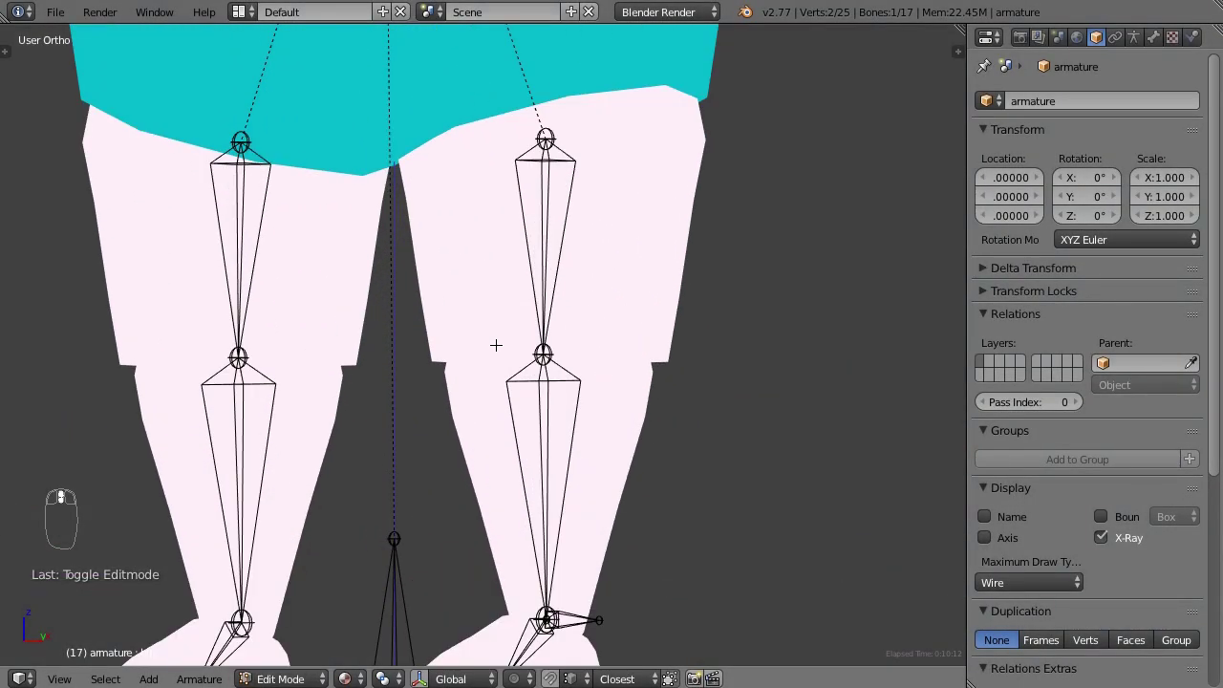
scroll(650, 437, down, 2)
mouse_move(619, 421)
middle_down()
mouse_move(663, 380)
mouse_move(603, 405)
middle_up()
shift+middle_drag(460, 501, 520, 481)
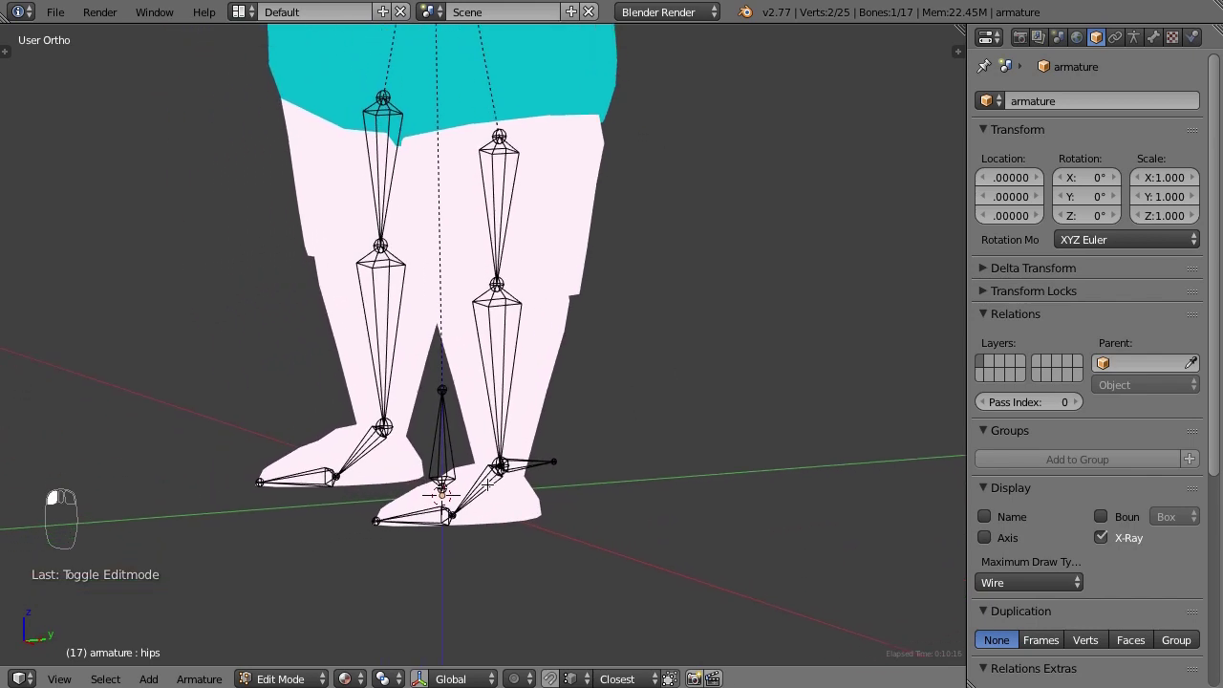
right_click(476, 493)
shift+right_click(431, 510)
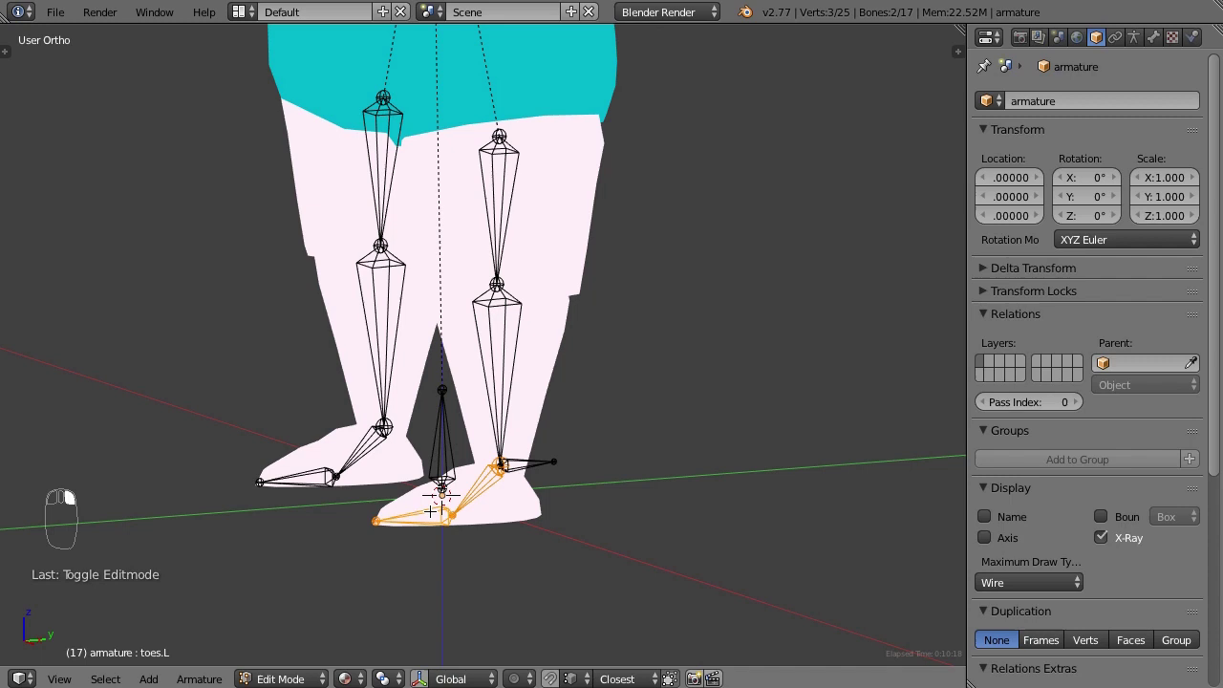
Duplicate the foot and toe bones and move the copies to an empty bone layer
key(shift+d)
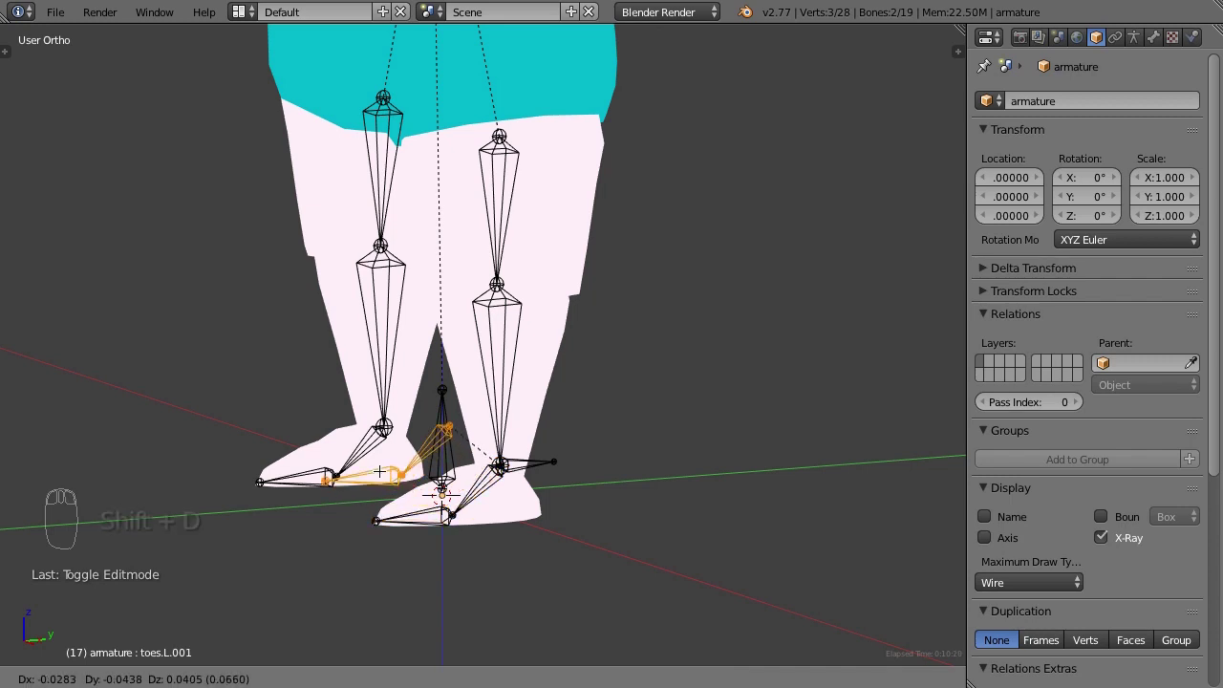
right_click(387, 478)
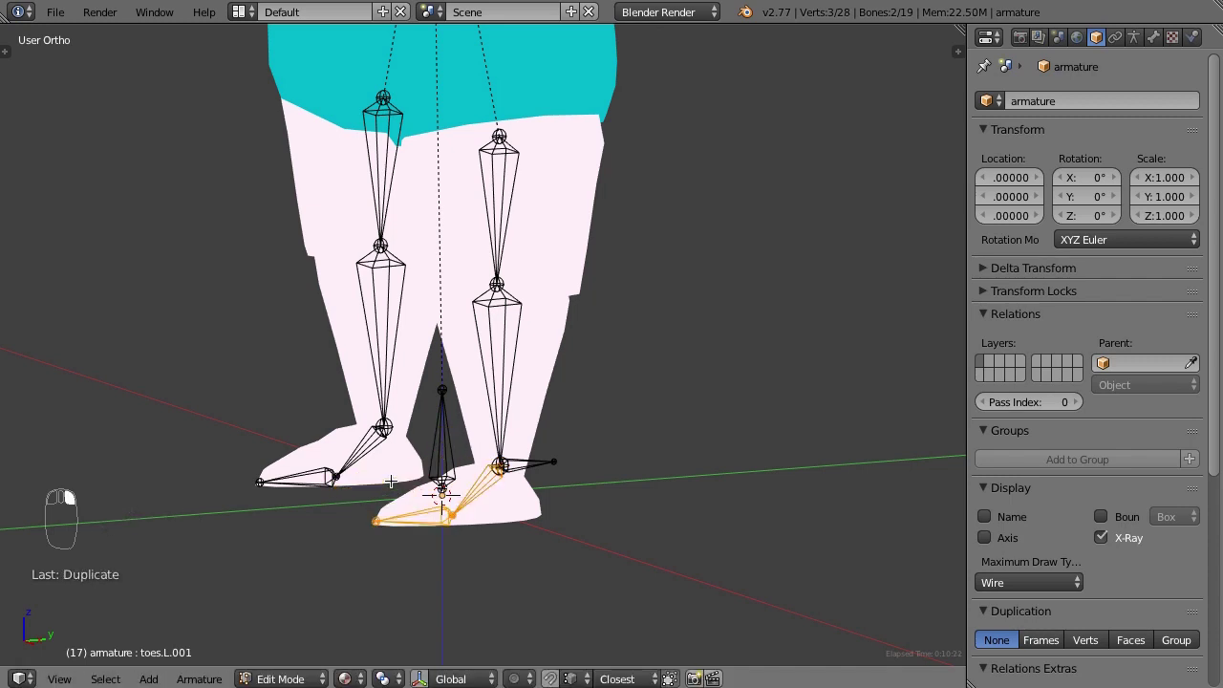
key(m)
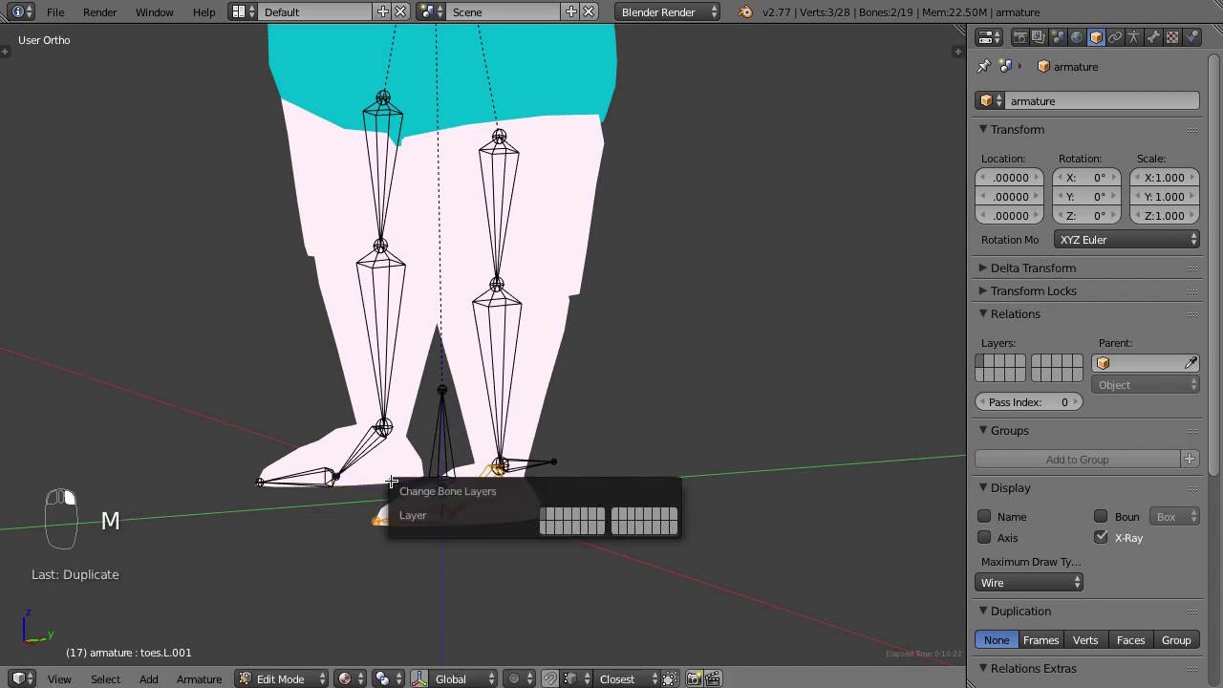
click(600, 514)
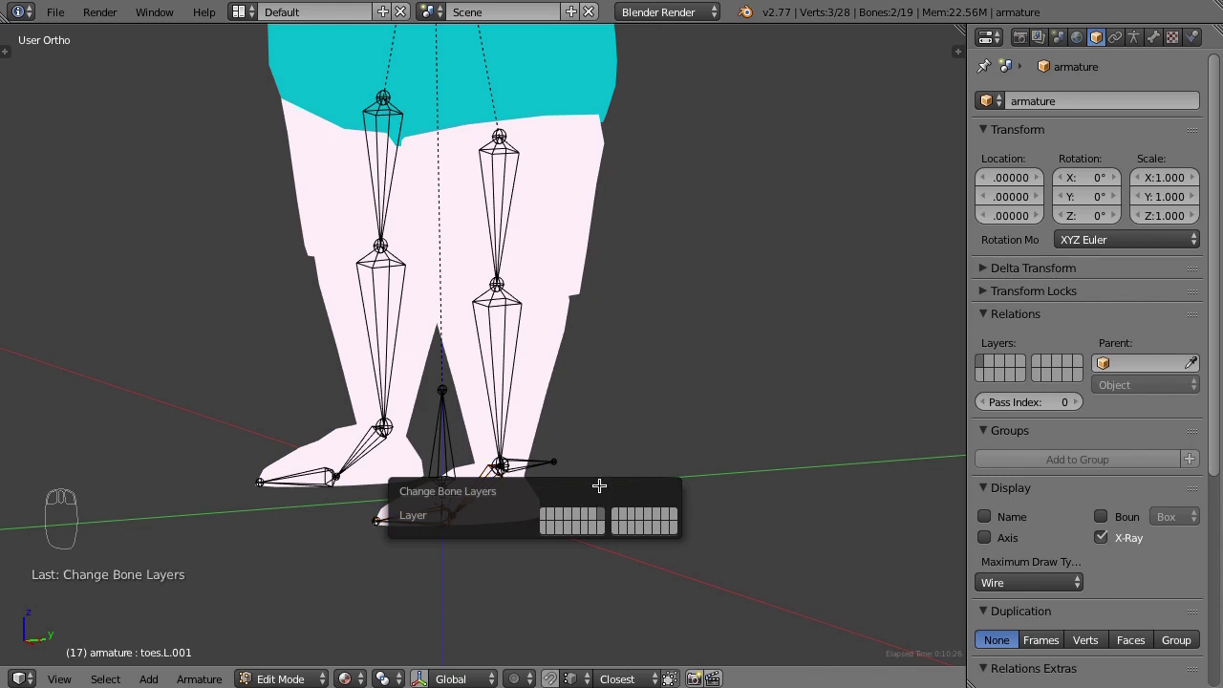
Show only the duplicates' layer in the Armature Layers grid and centre the foot
click(1137, 37)
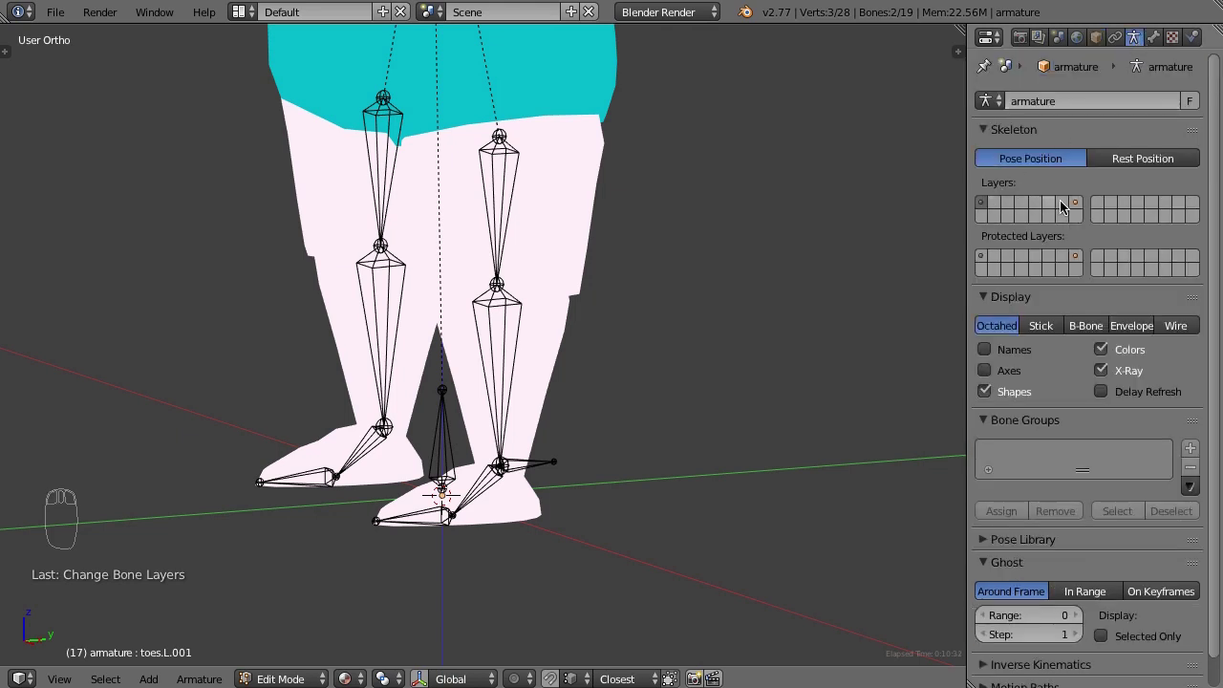
click(1077, 204)
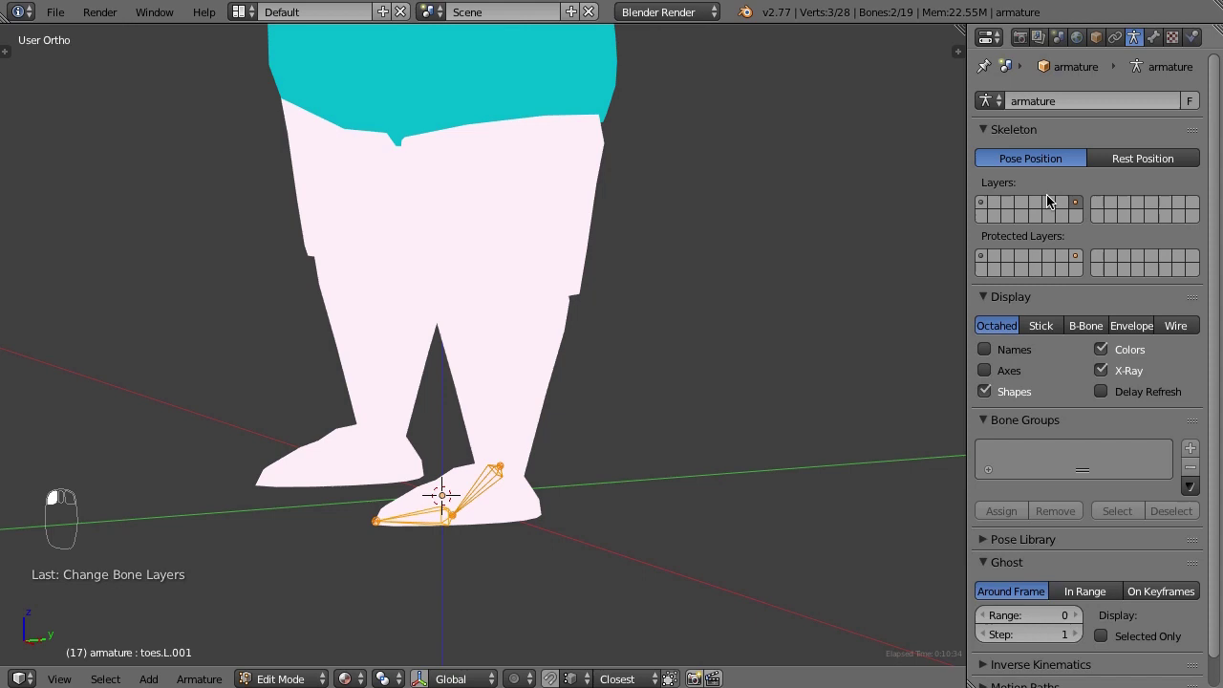
shift+click(984, 204)
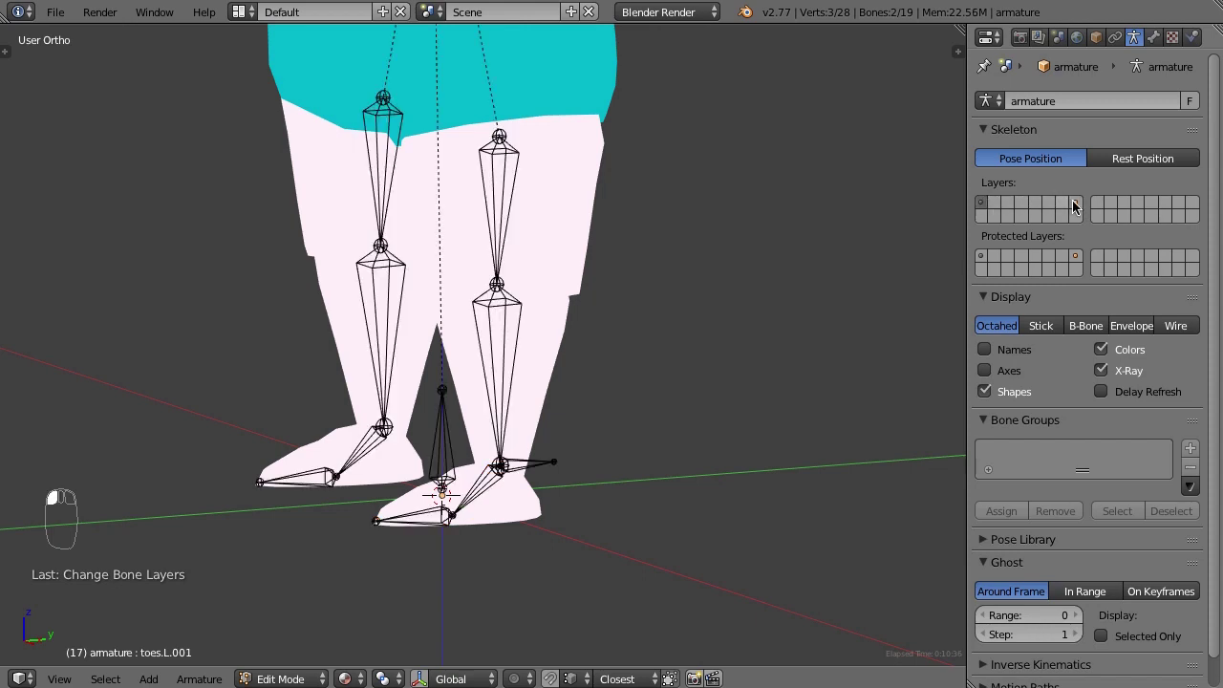
click(1077, 205)
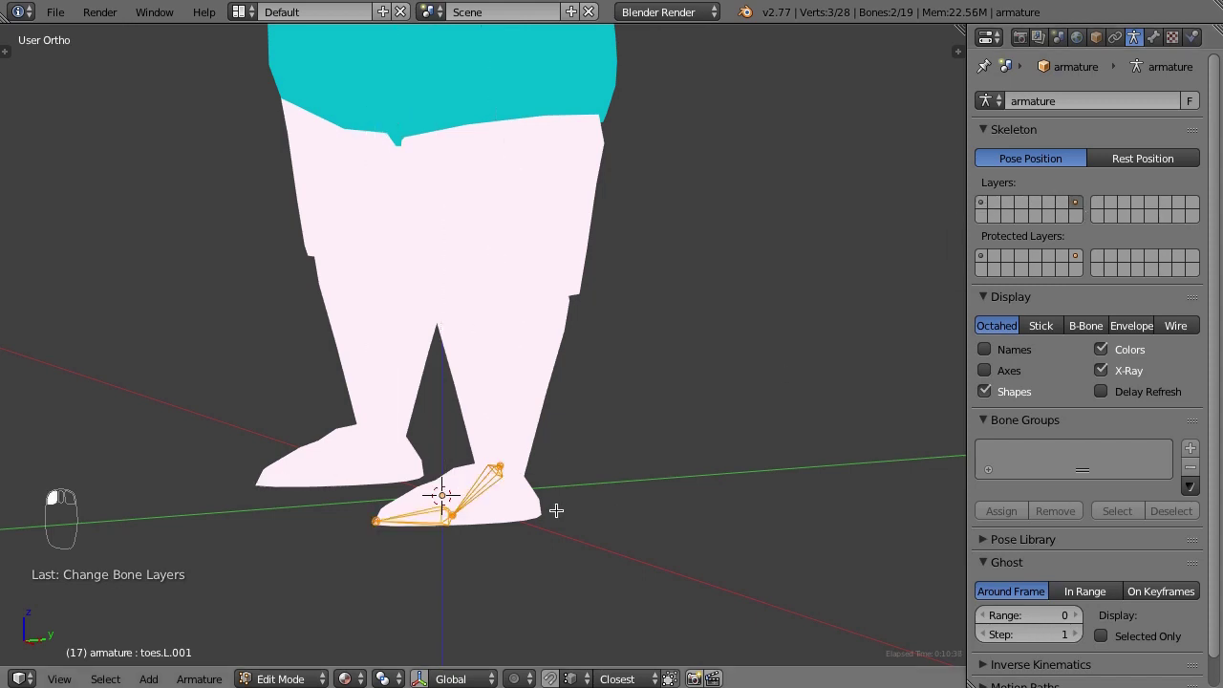
scroll(557, 508, up, 5)
shift+middle_drag(566, 472, 602, 377)
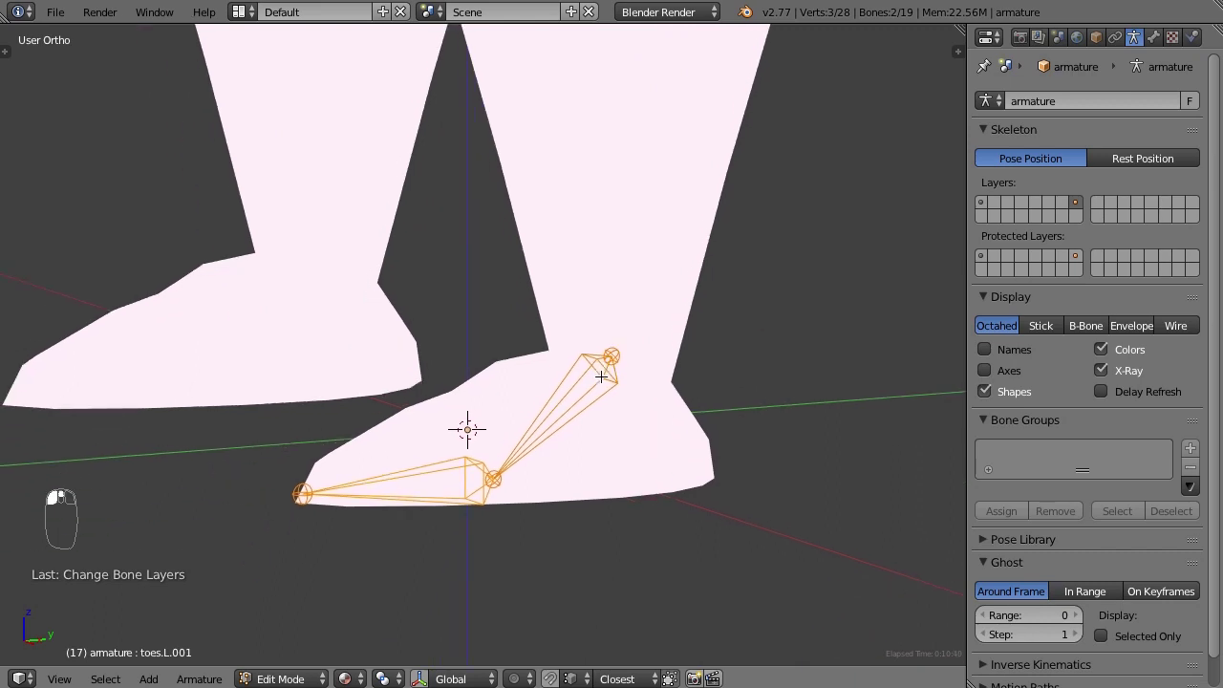
Duplicate the toes bone and place the copy under the heel, viewed from the right
key(KP_3)
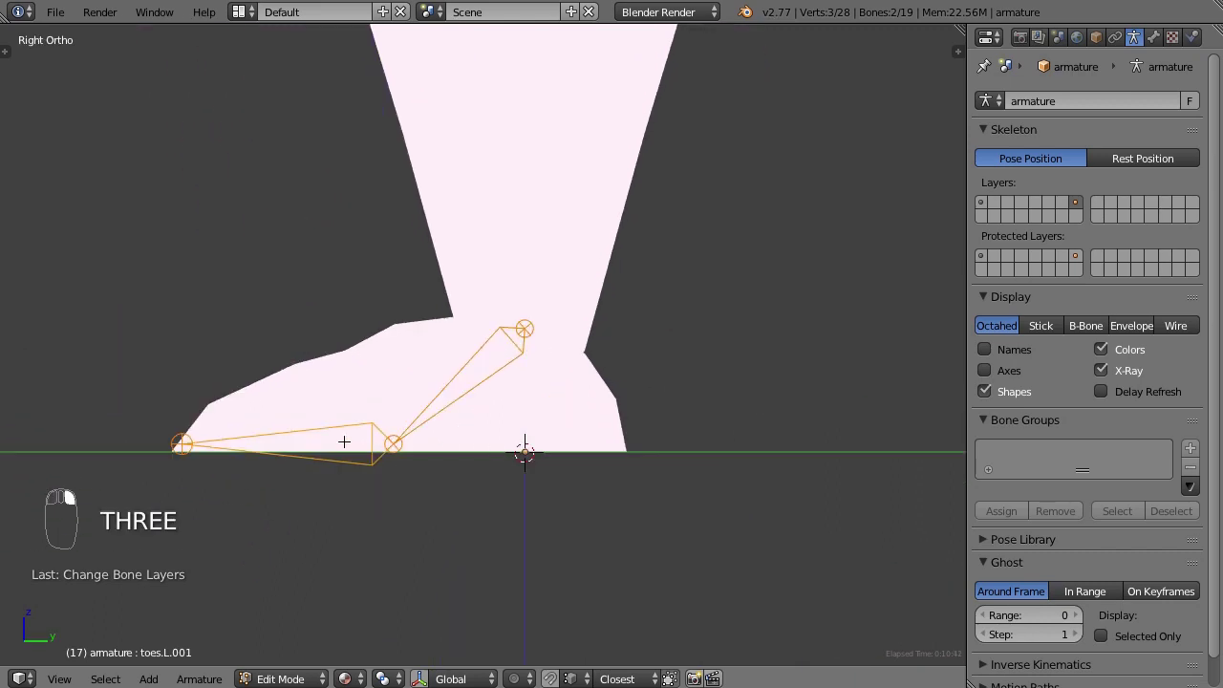
key(a)
key(shift+d)
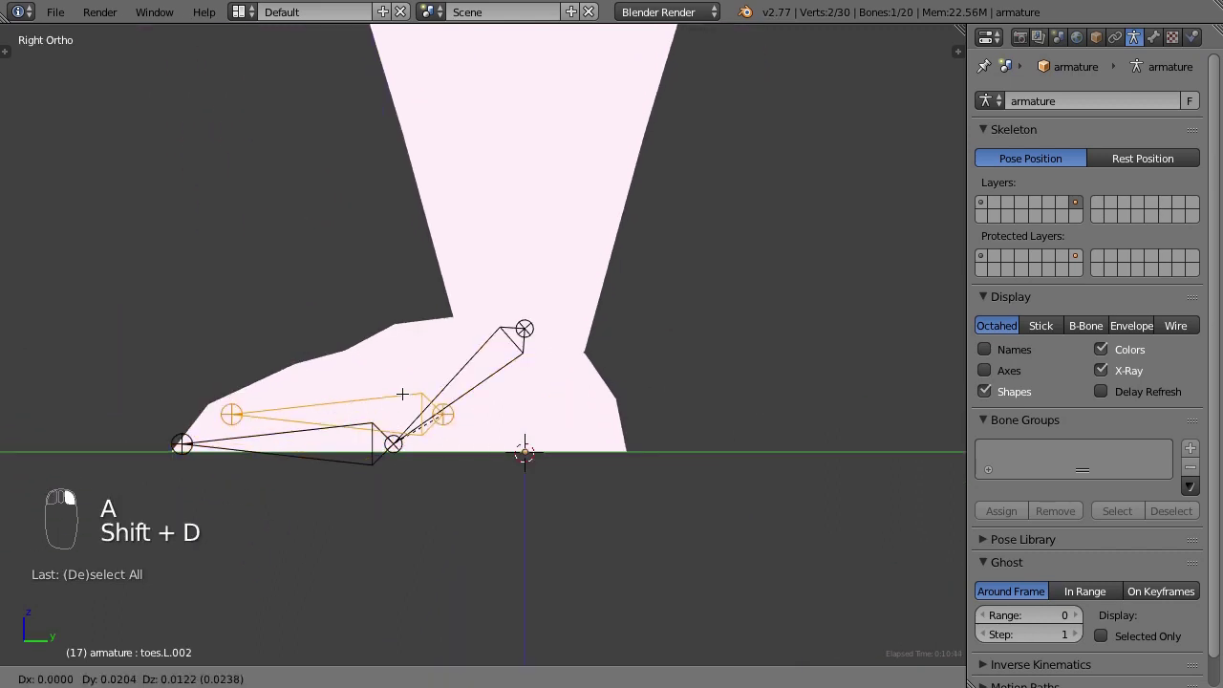
click(576, 402)
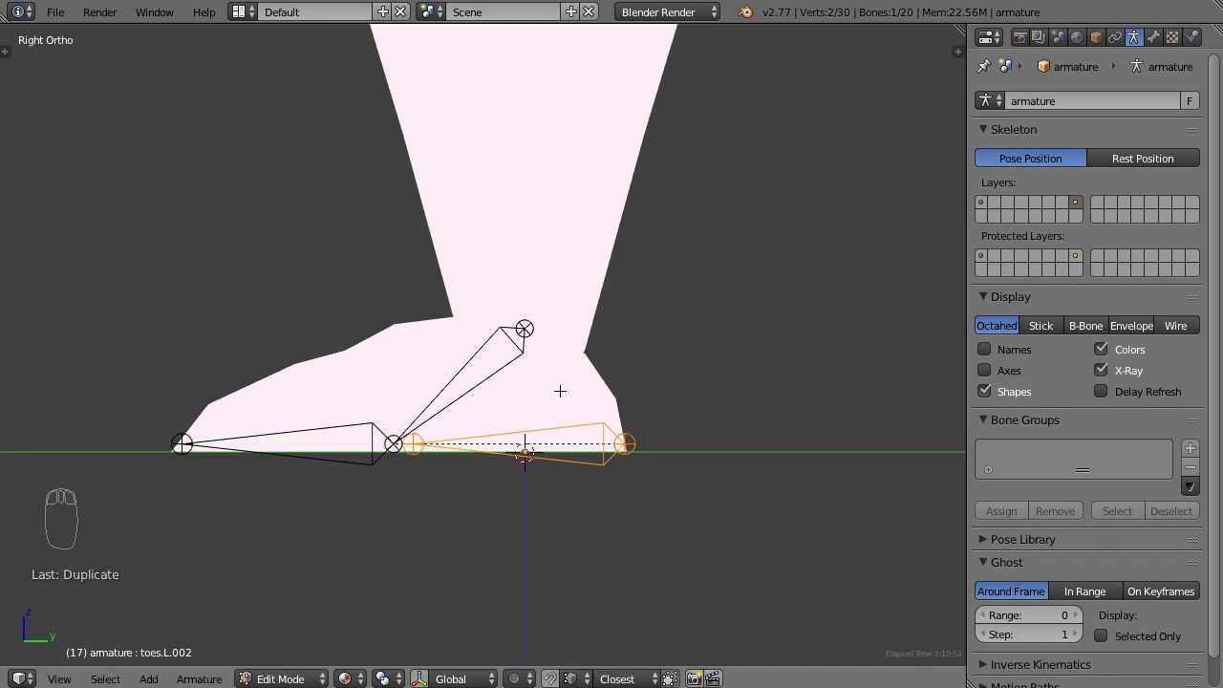
Select all three foot control bones and clear their parents
key(a)
key(a)
key(a)
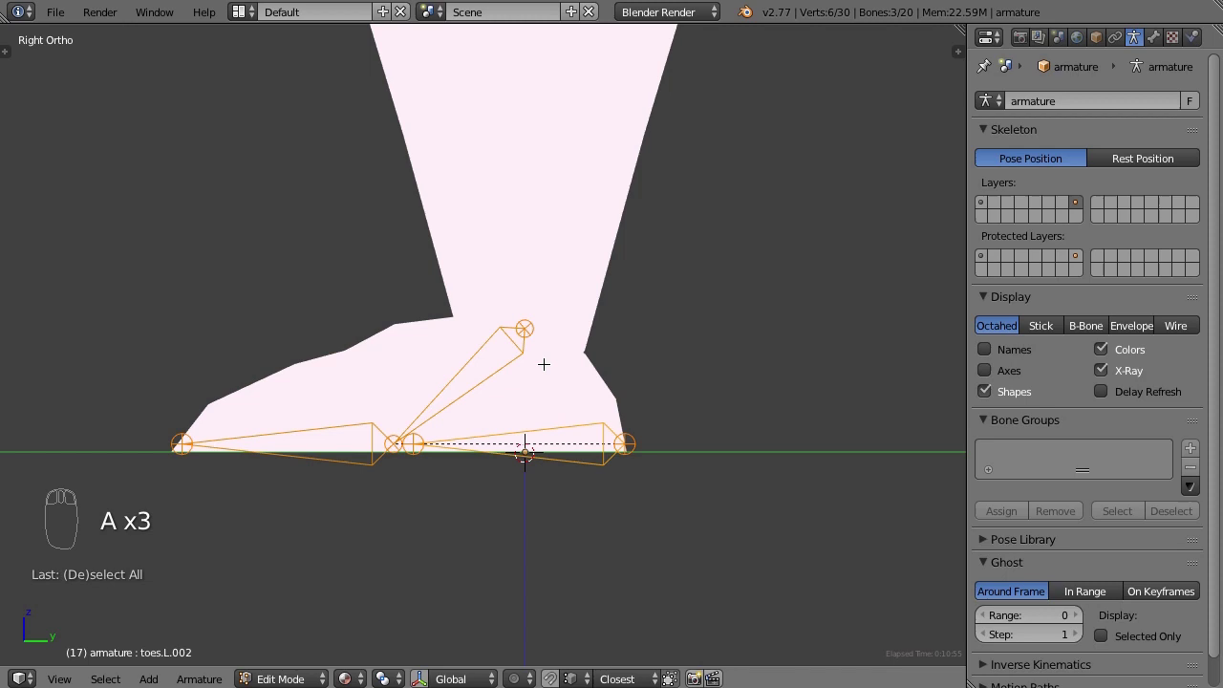
key(alt+p)
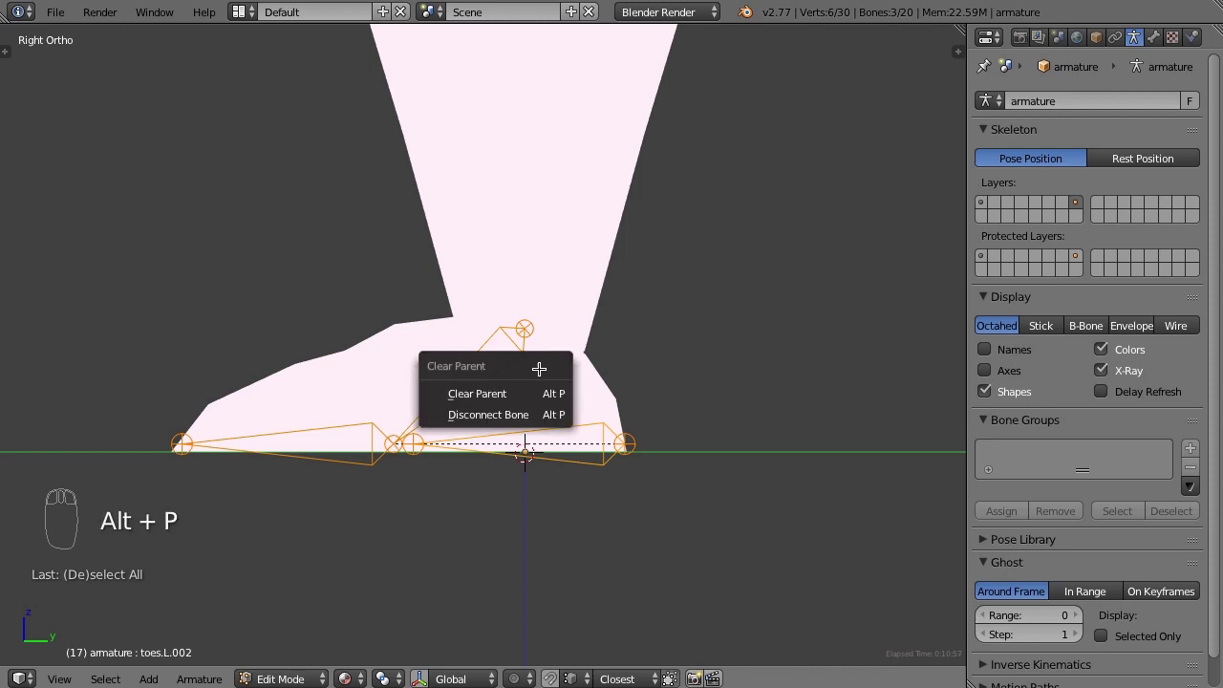
click(517, 392)
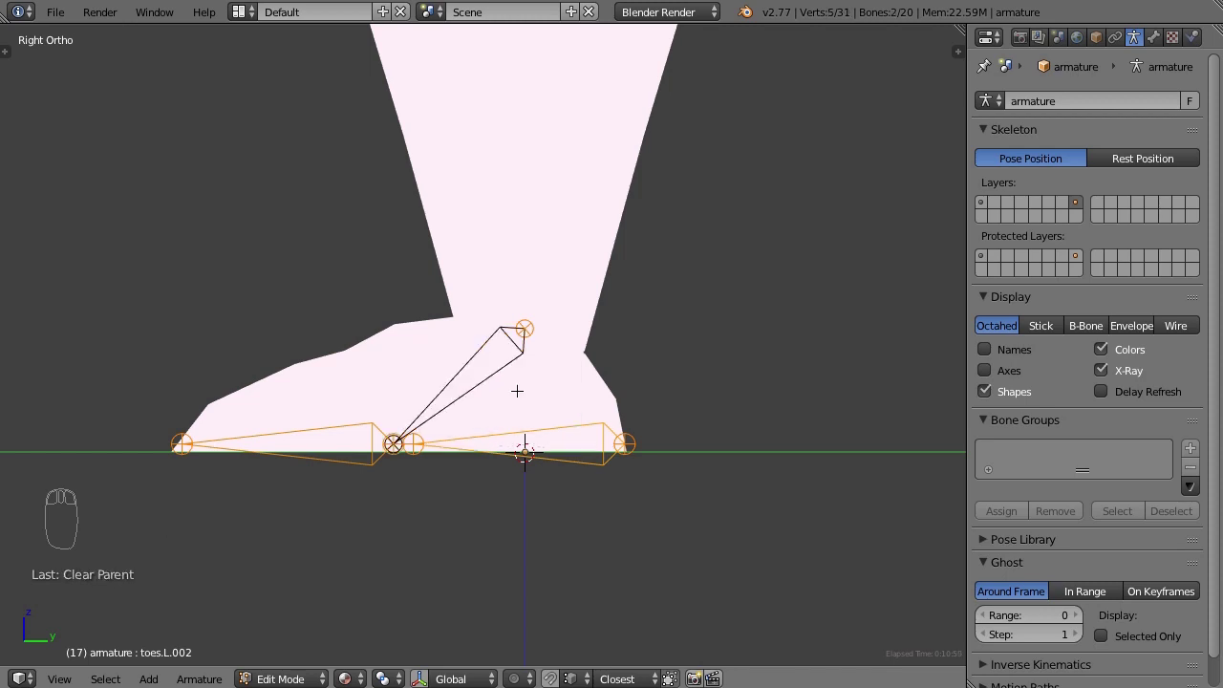
Rename the diagonal foot bone copy CTRL-foot-roll.L
key(a)
right_click(461, 382)
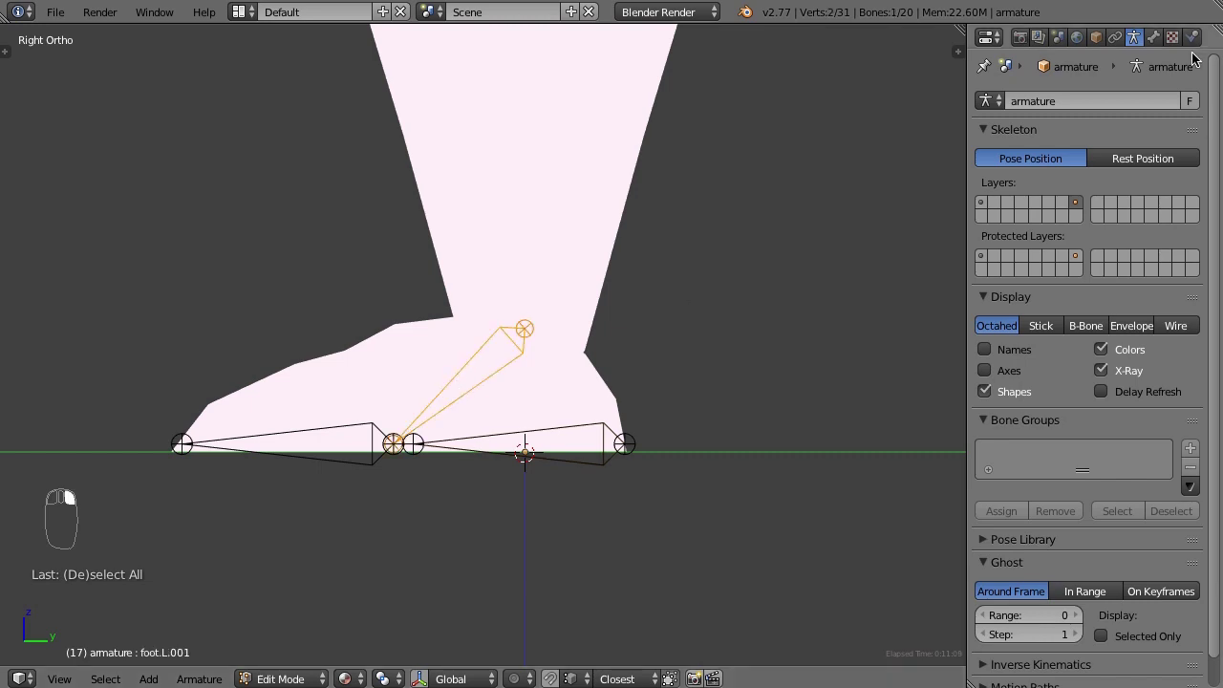
click(1154, 37)
click(1072, 99)
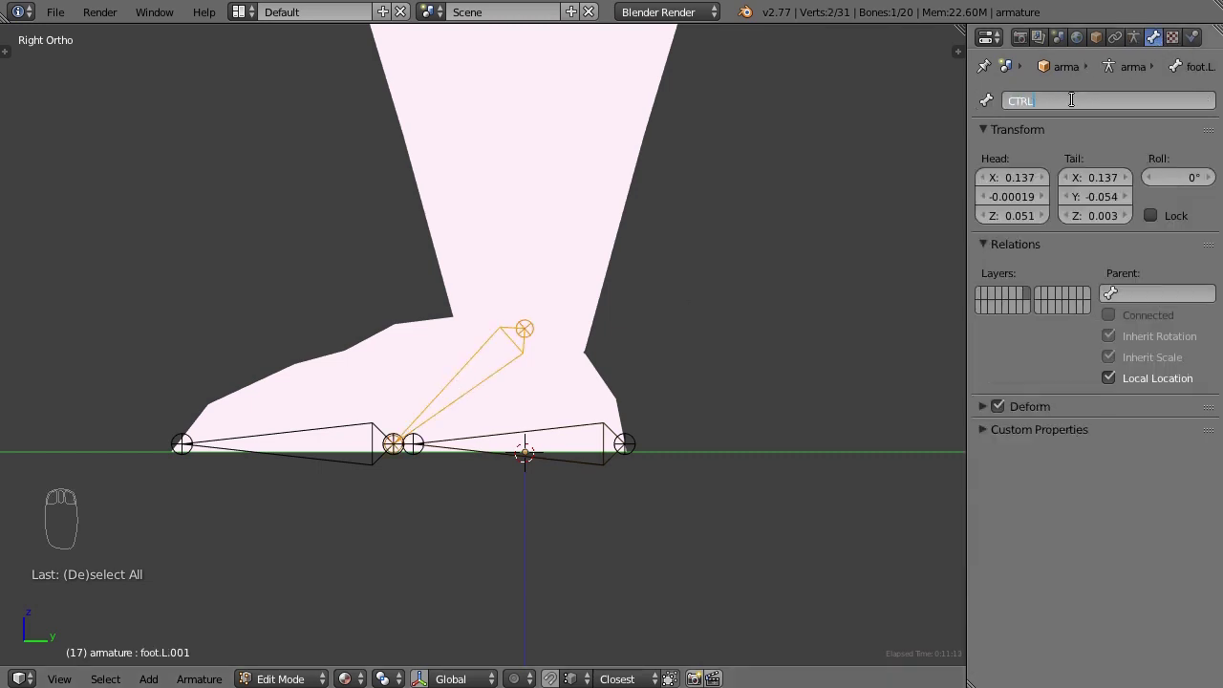
text(CTRL-foot-roll.L)
key(Return)
Rename the toe and heel copies CTRL-toe-roll.L and CTRL-heel-roll.L
right_click(286, 444)
click(1008, 99)
text(CTRL)
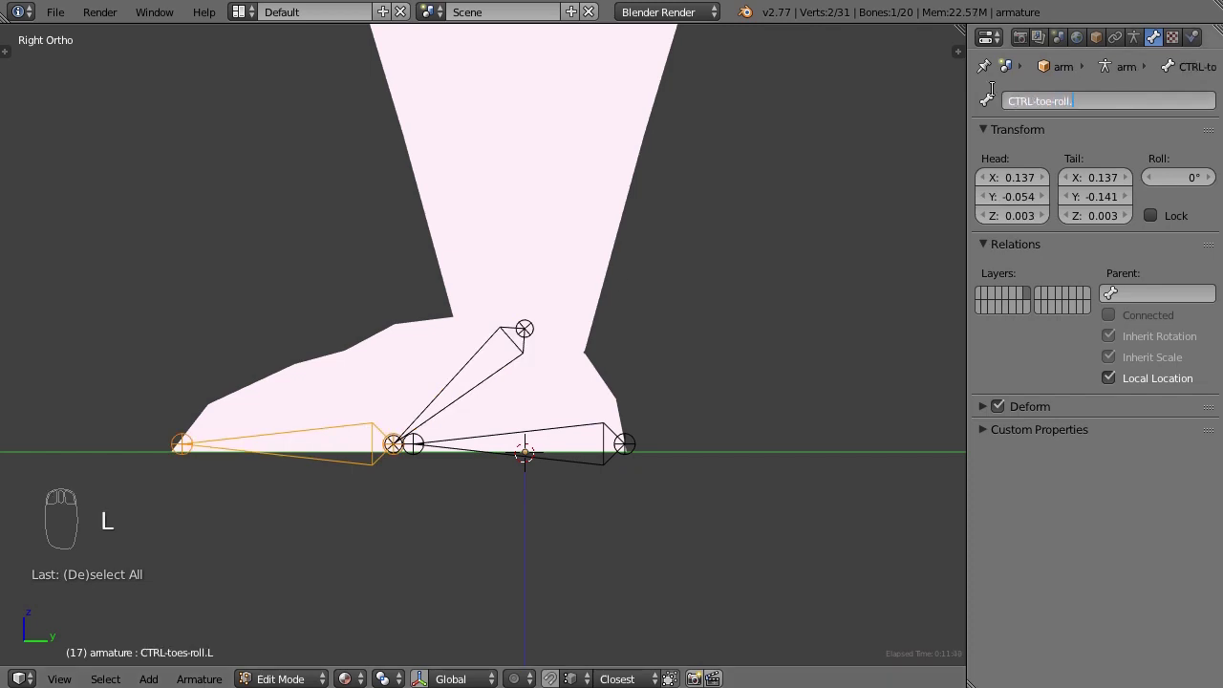
right_click(558, 432)
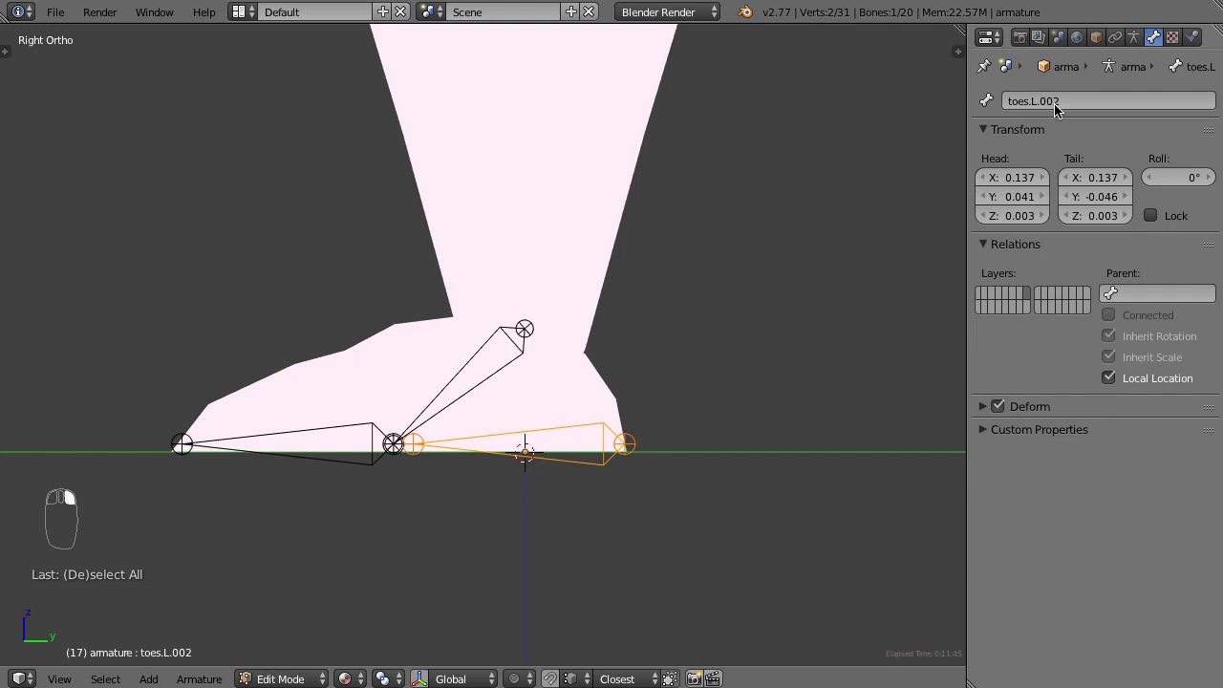
click(1052, 103)
text(CTRL-heel-roll.L)
key(Return)
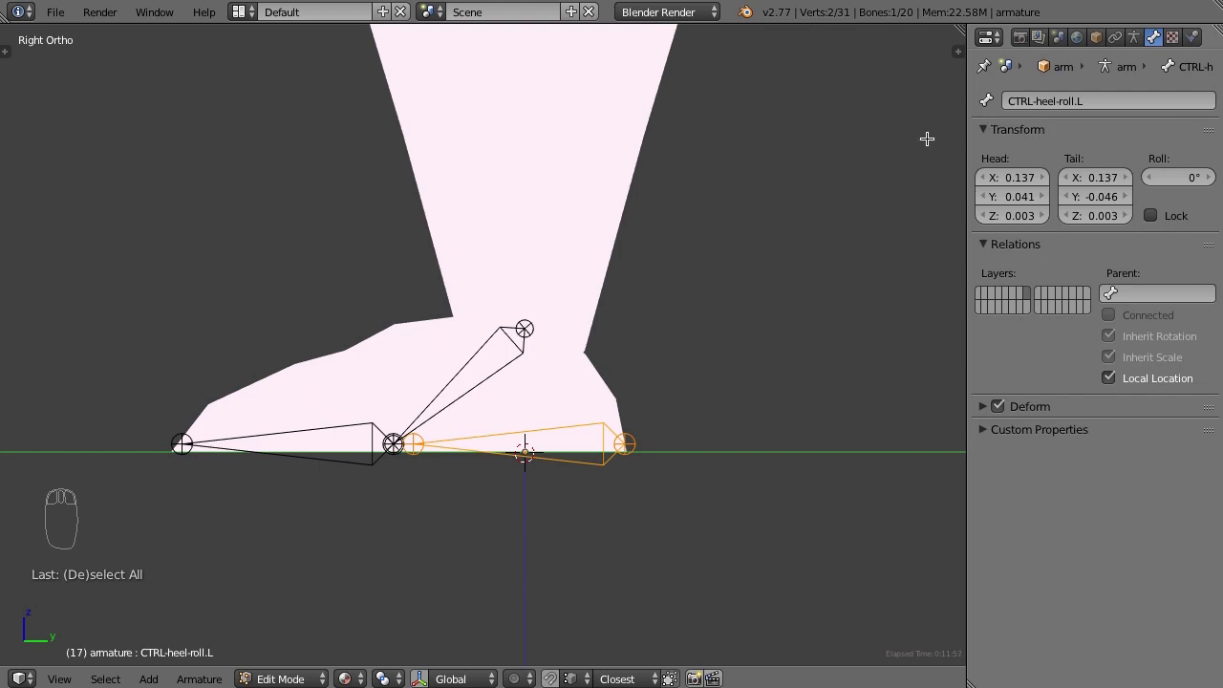
key(ctrl+Tab)
key(r)
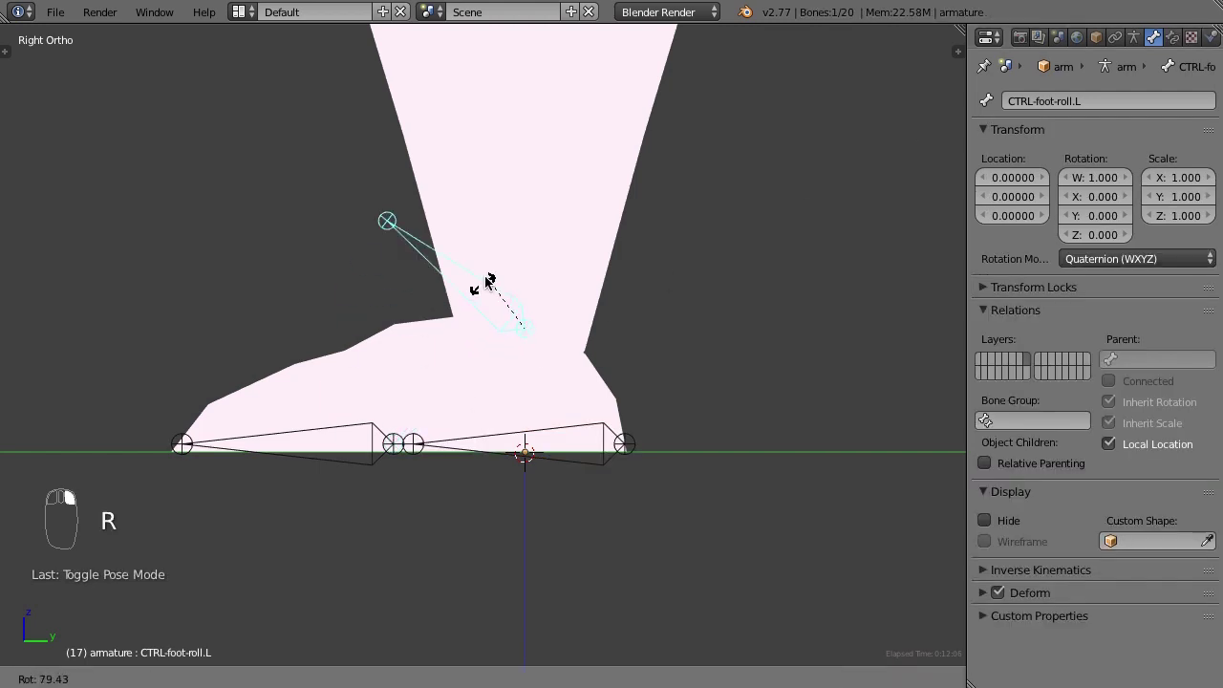
right_click(469, 309)
right_click(359, 435)
right_click(359, 435)
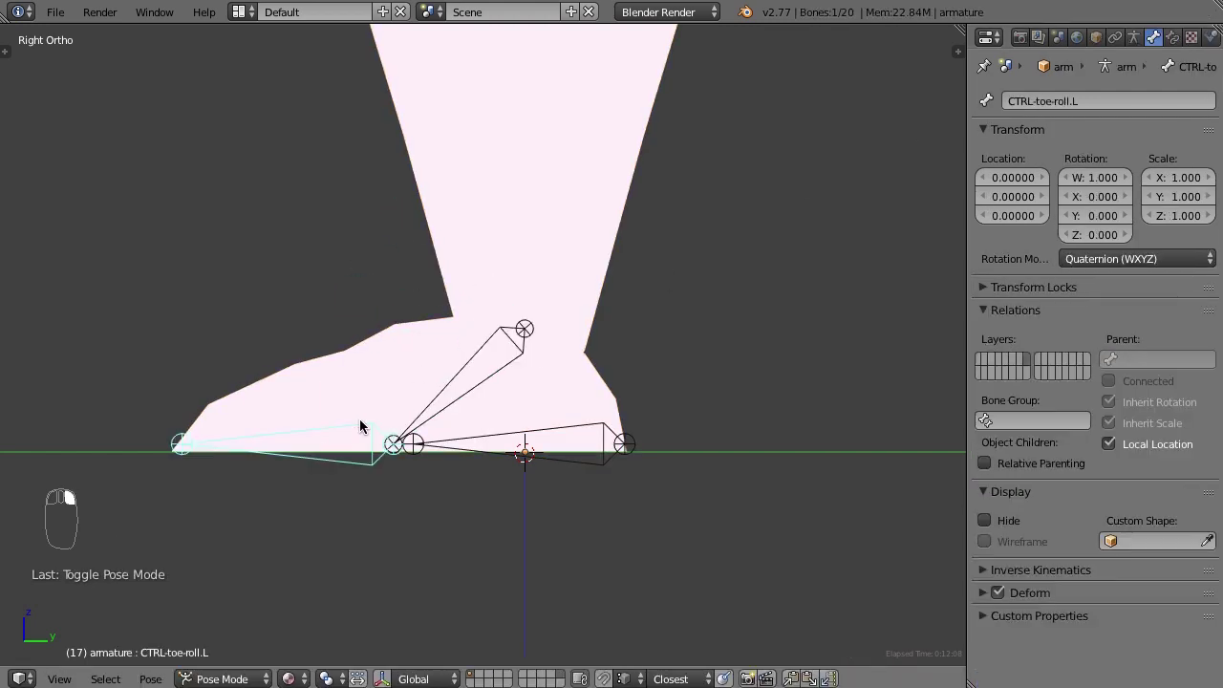
key(r)
right_click(591, 453)
right_click(602, 428)
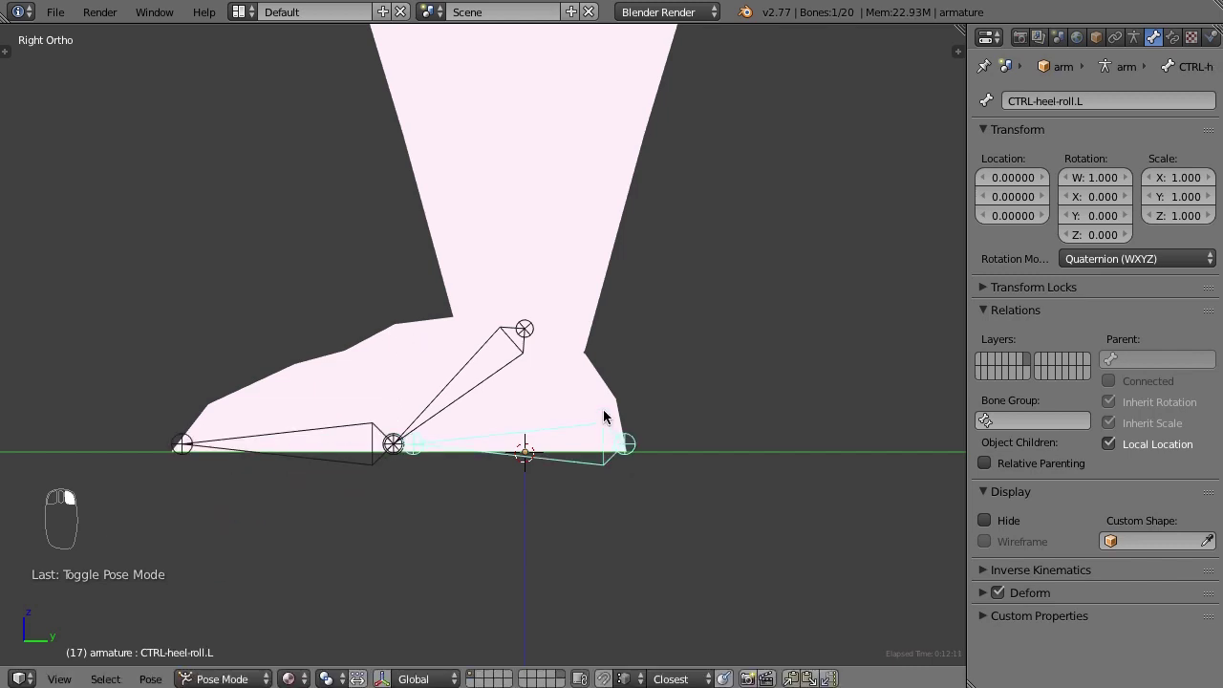
key(r)
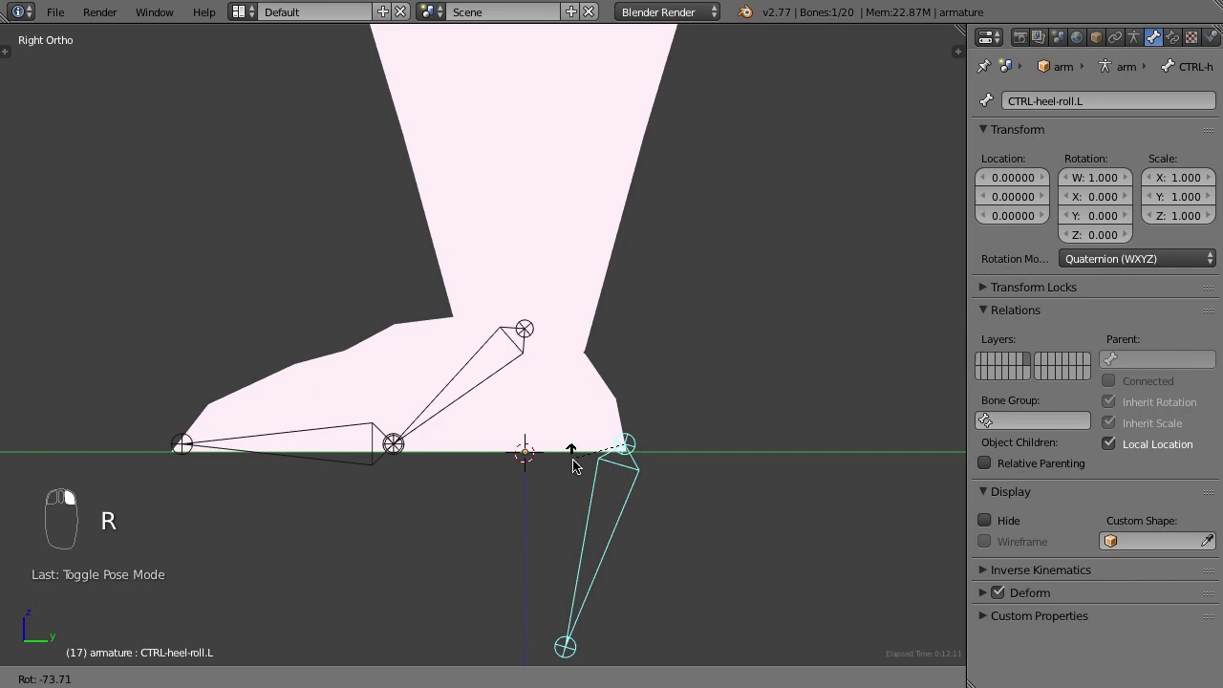
right_click(584, 403)
key(Tab)
right_click(477, 360)
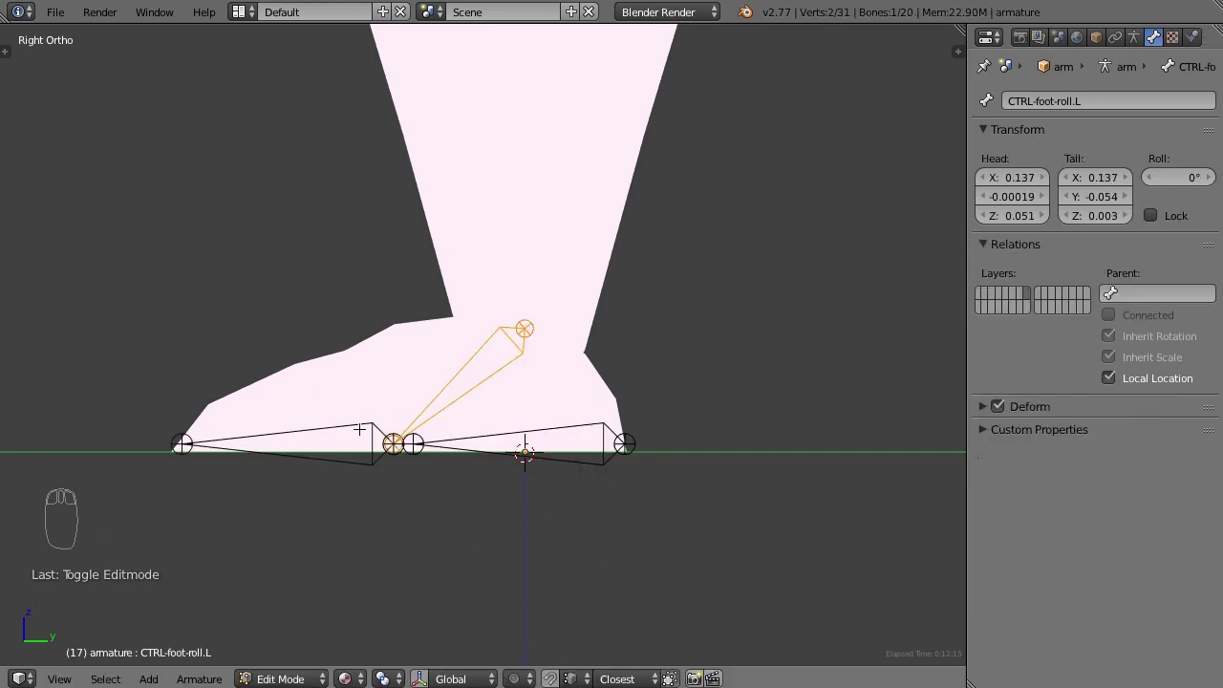
Switch the direction of the CTRL-foot-roll.L and CTRL-toe-roll.L bones
key(w)
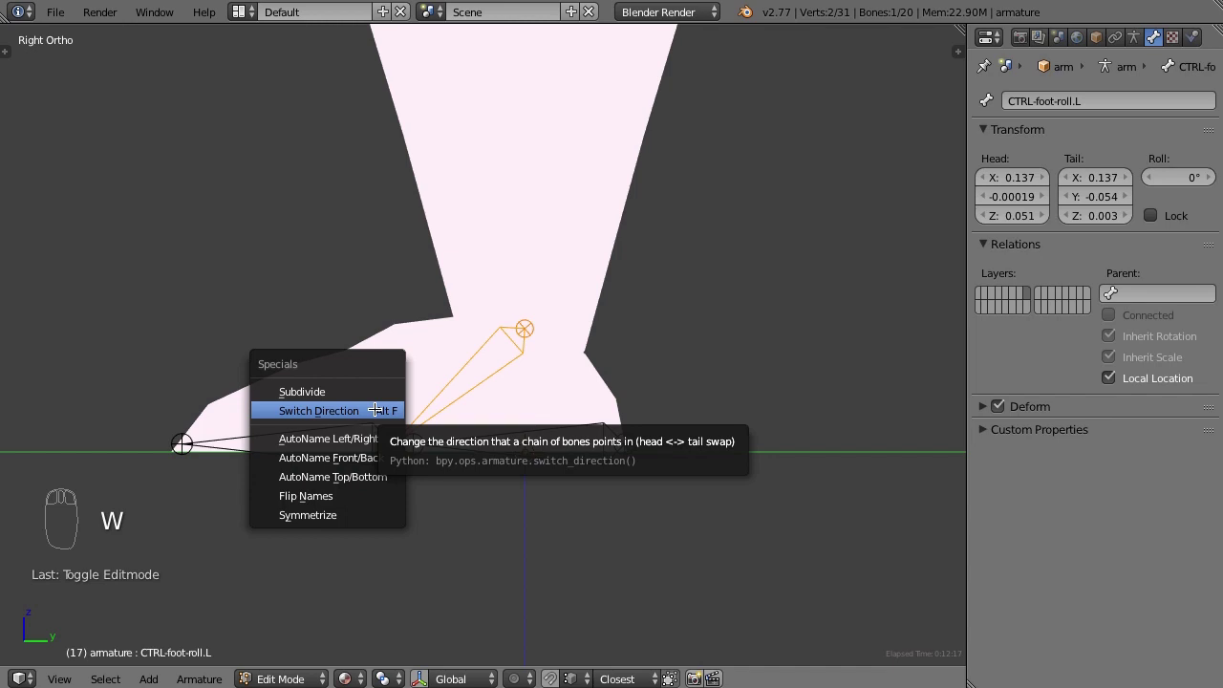
click(376, 410)
right_click(363, 430)
key(w)
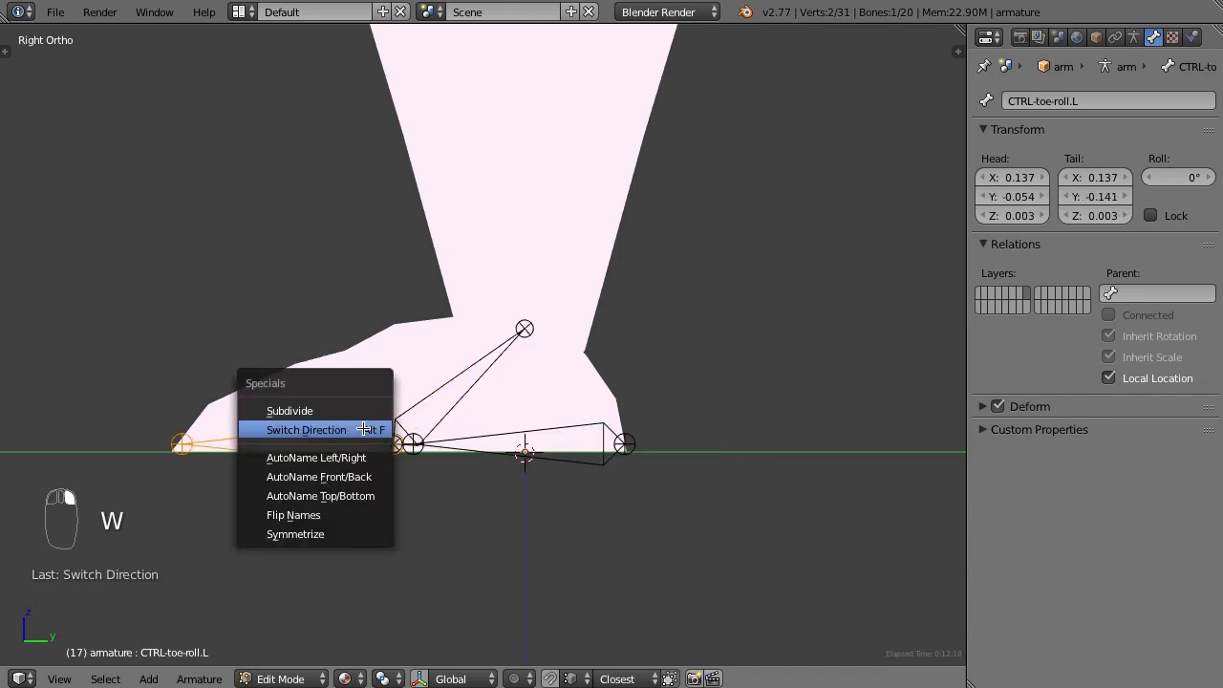
click(352, 430)
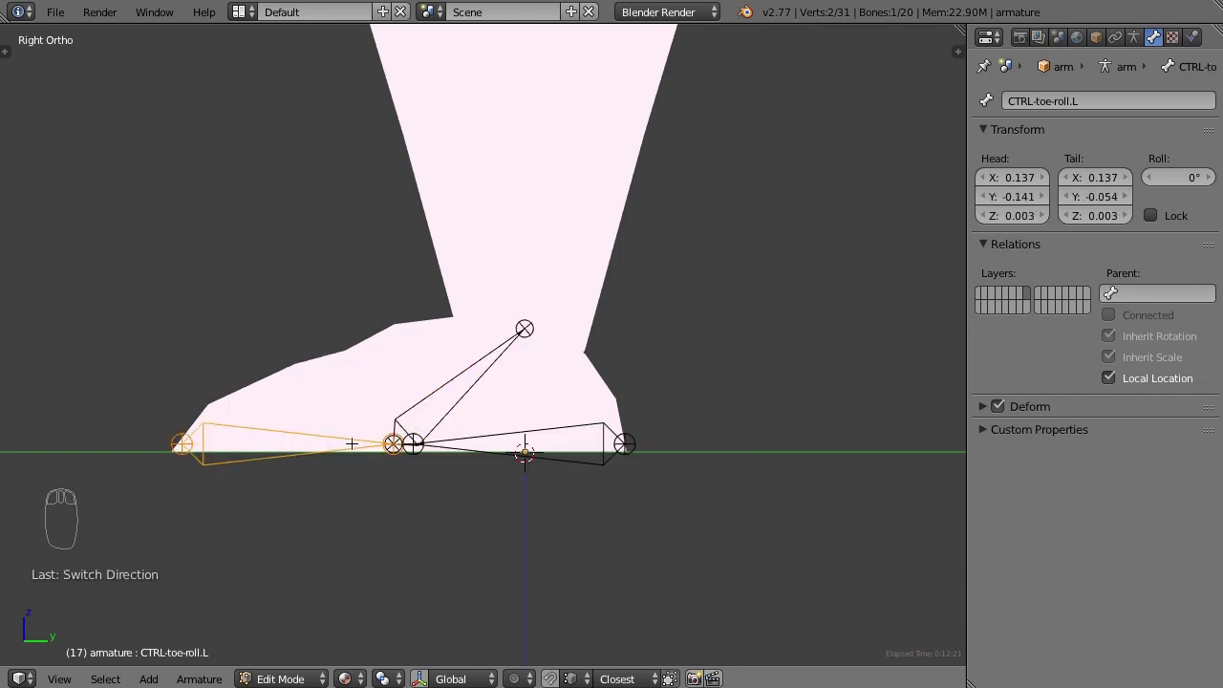
In Pose Mode, test-rotate the toe-roll and foot-roll bones, cancelling each rotation
key(Tab)
key(r)
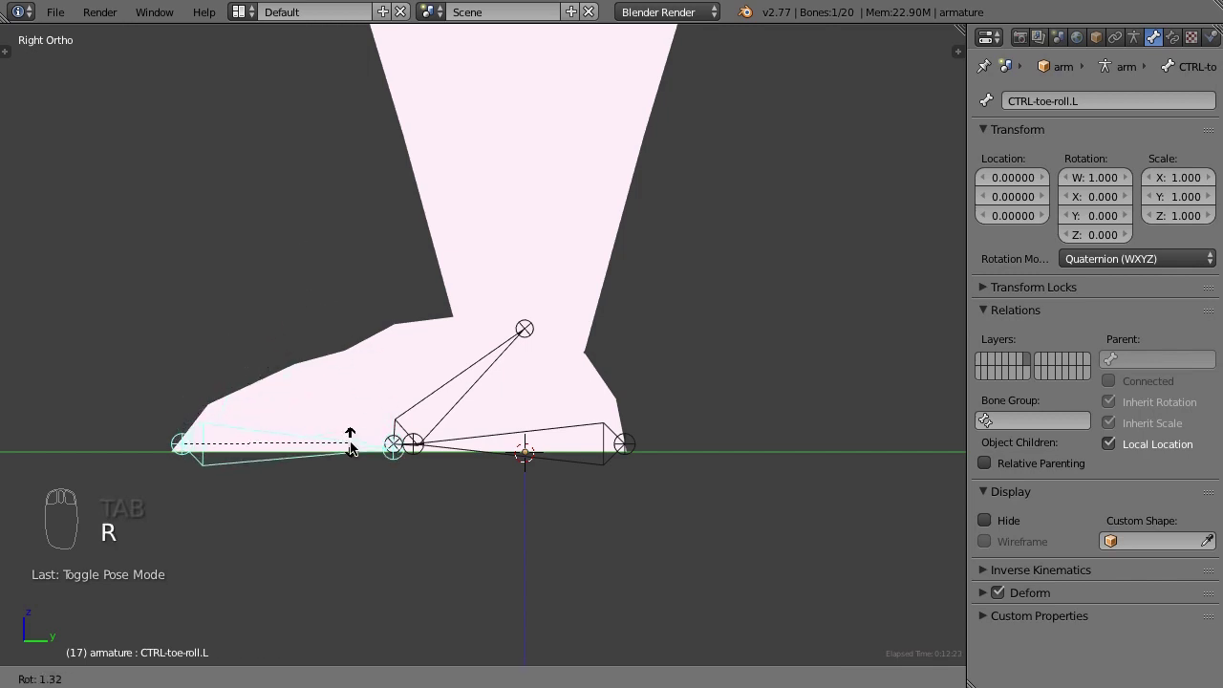
right_click(300, 265)
right_click(514, 344)
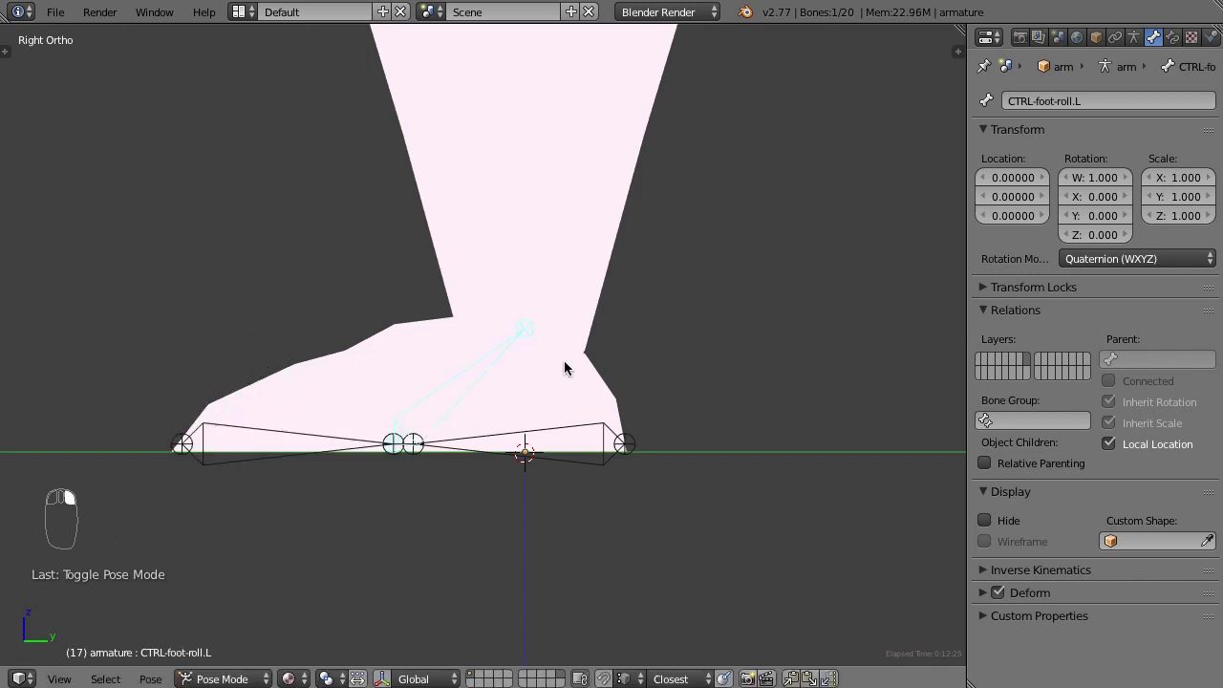
key(r)
right_click(407, 259)
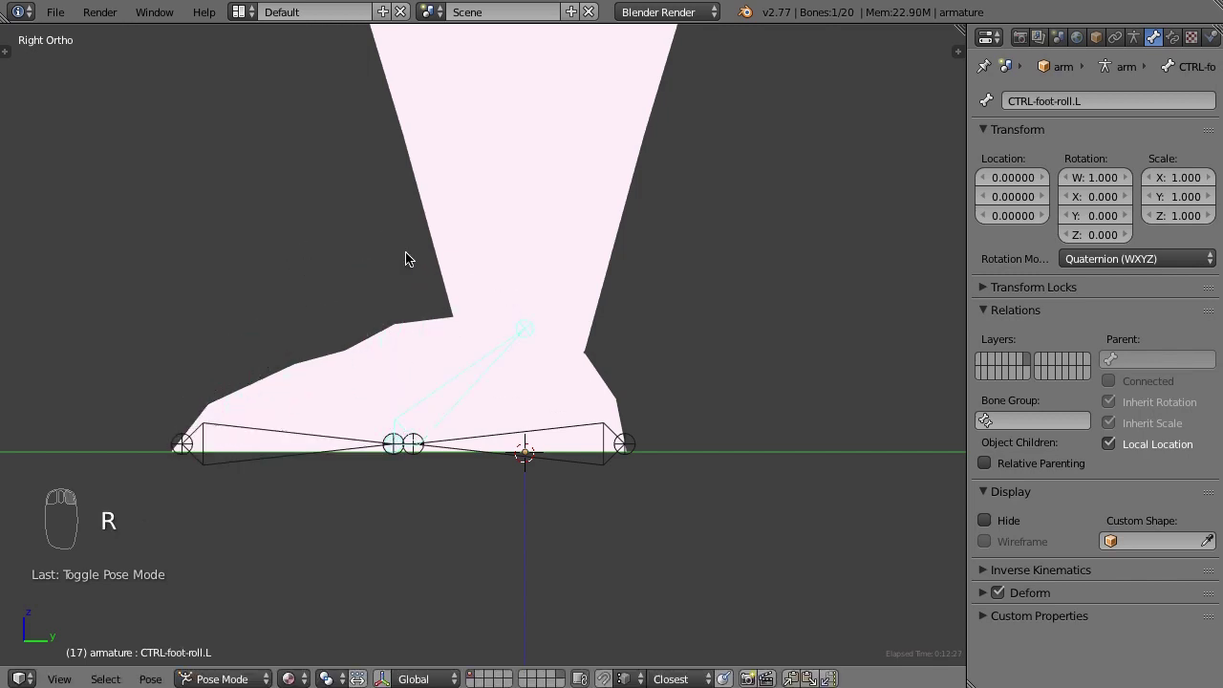
Test the heel-roll bone, then in Edit Mode parent CTRL-foot-roll.L to CTRL-heel-roll.L with Keep Offset
right_click(533, 435)
key(r)
right_click(546, 287)
key(Tab)
click(316, 679)
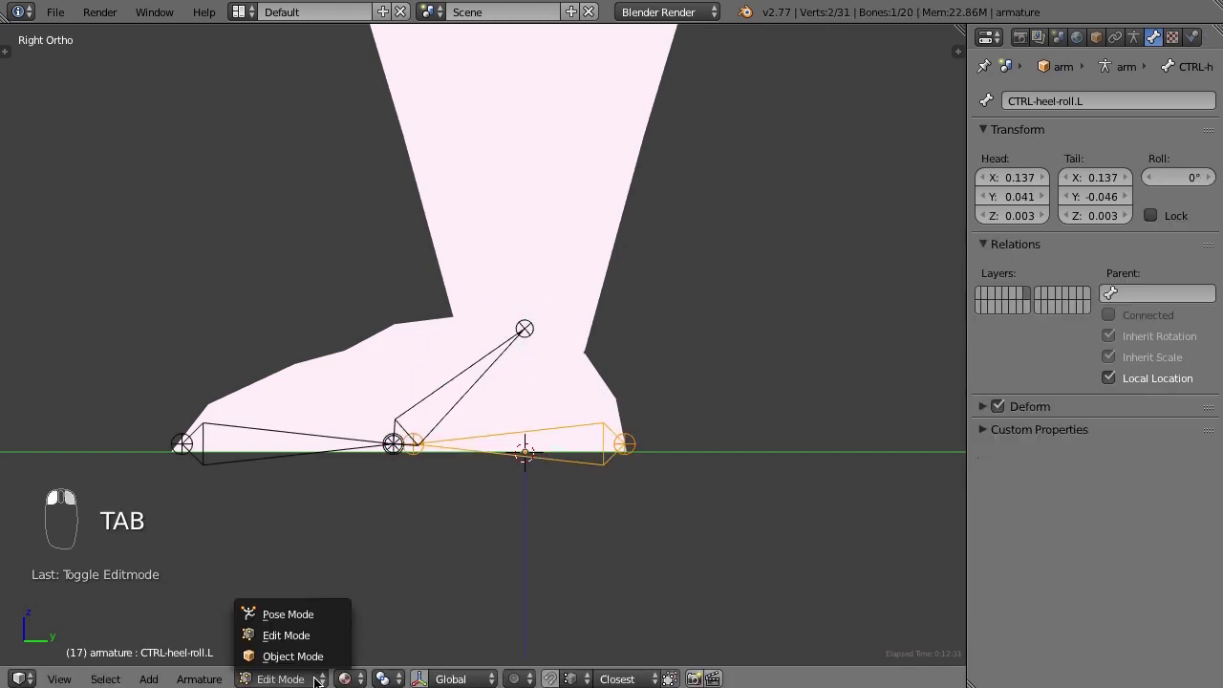
right_click(461, 410)
shift+right_click(508, 434)
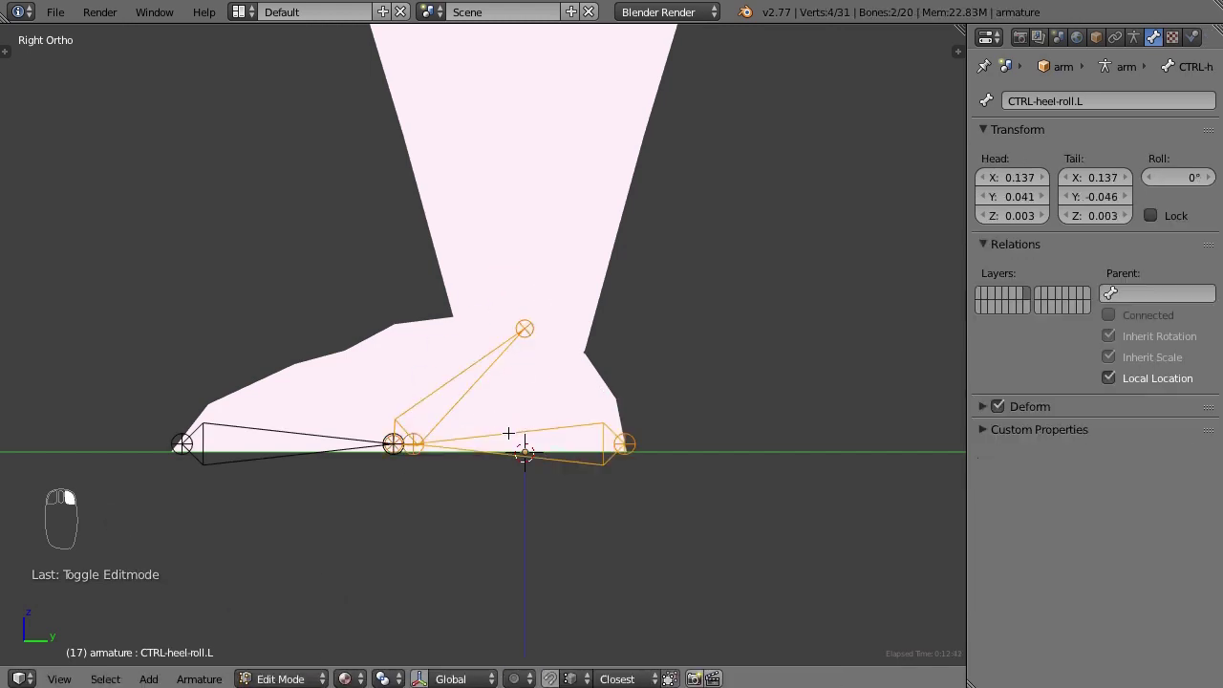
key(ctrl+p)
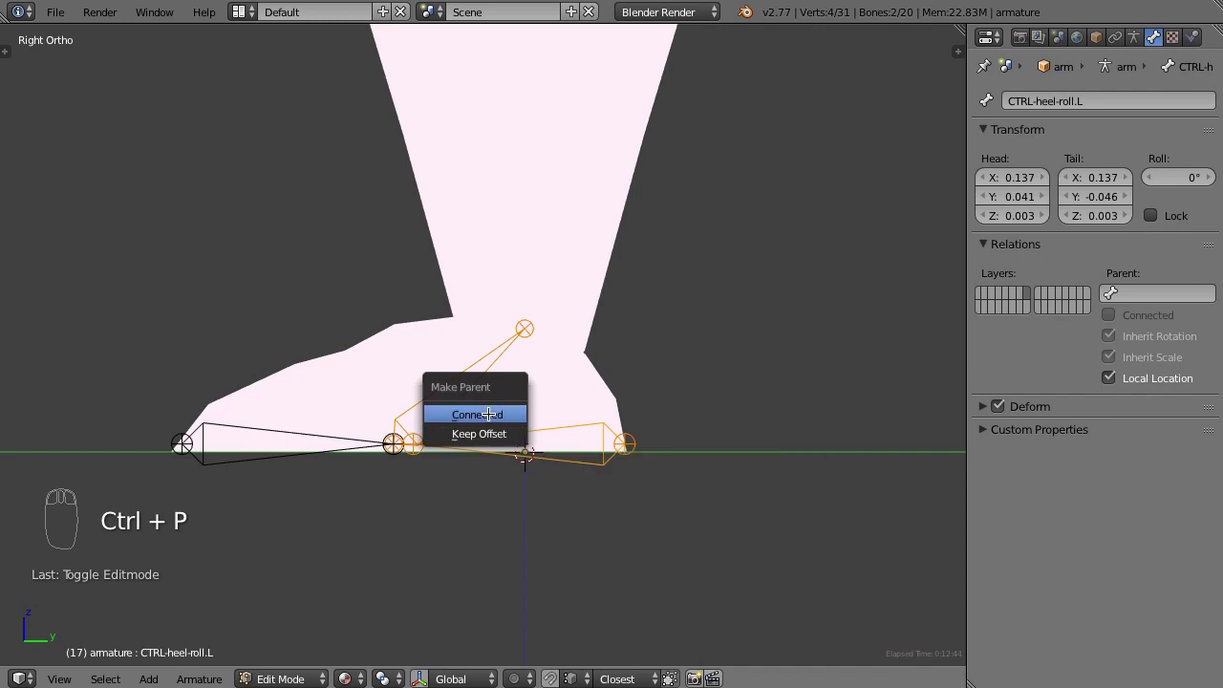
click(489, 432)
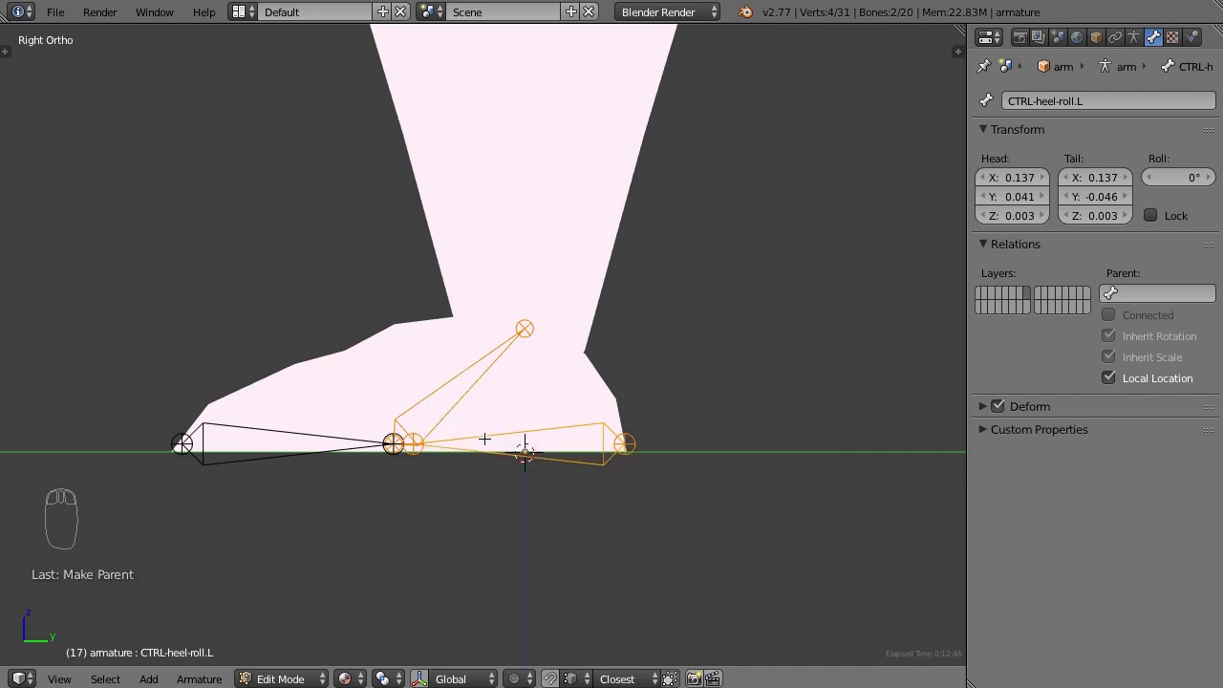
Check the parenting in Pose Mode, then parent the heel-roll bone to CTRL-toe-roll.L with Keep Offset
key(ctrl+Tab)
key(r)
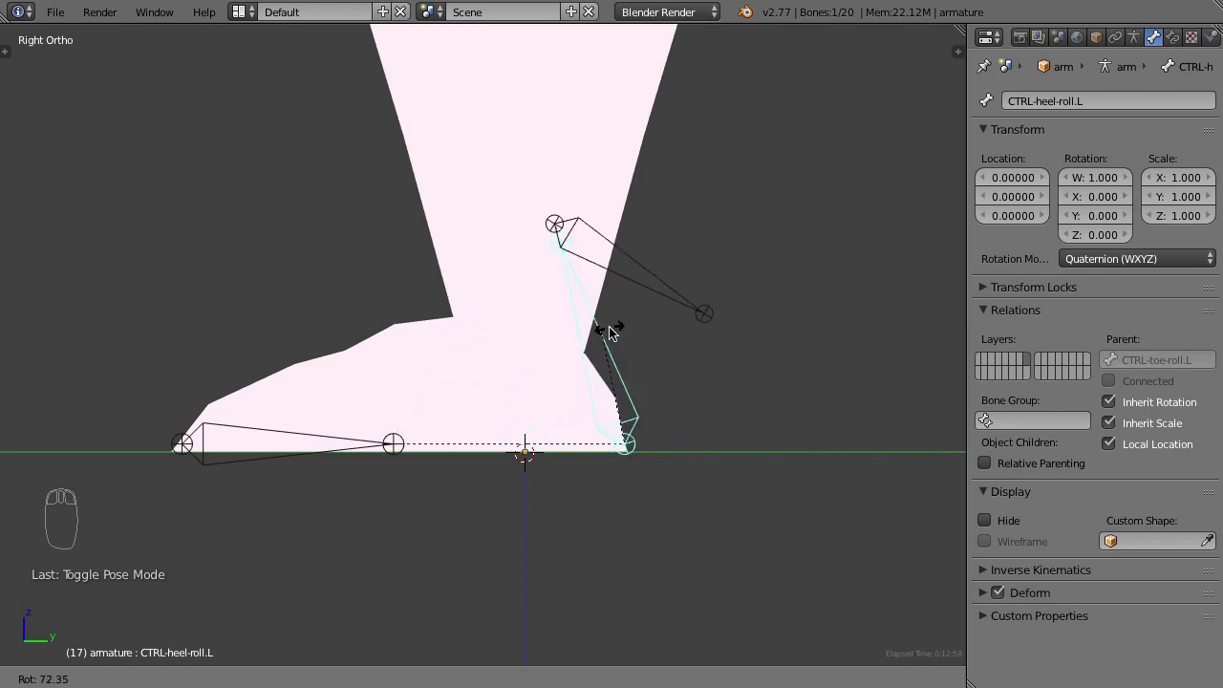
right_click(485, 439)
key(ctrl+z)
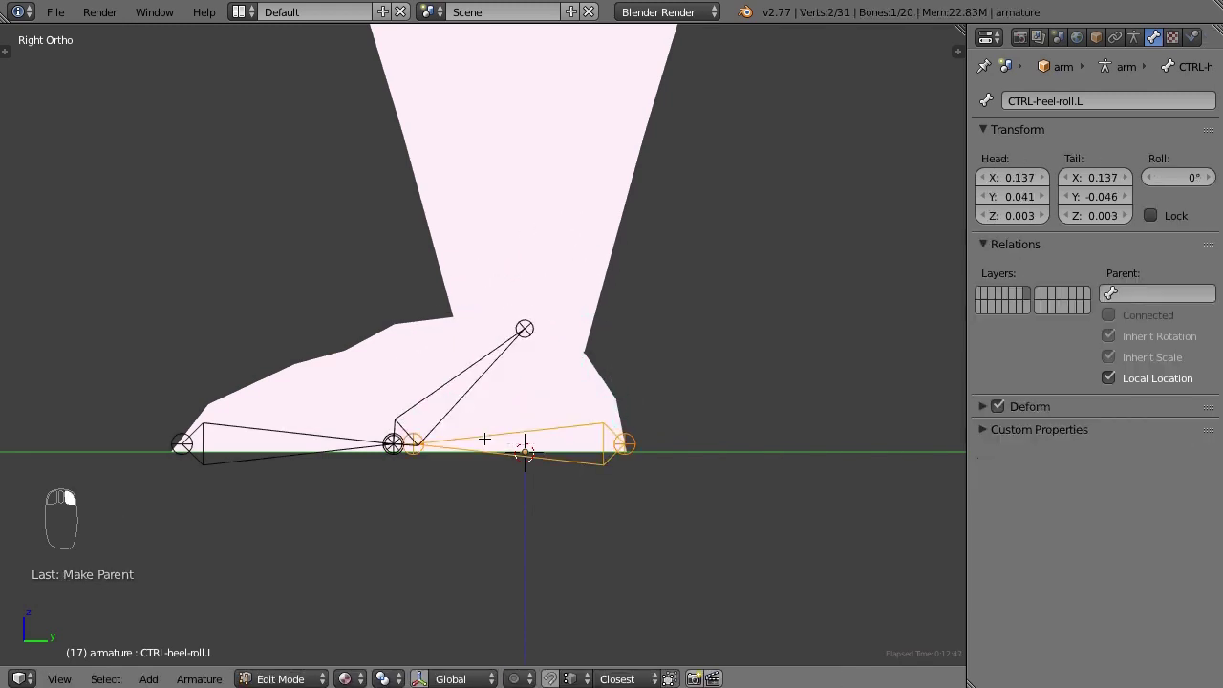
shift+right_click(332, 439)
key(ctrl+p)
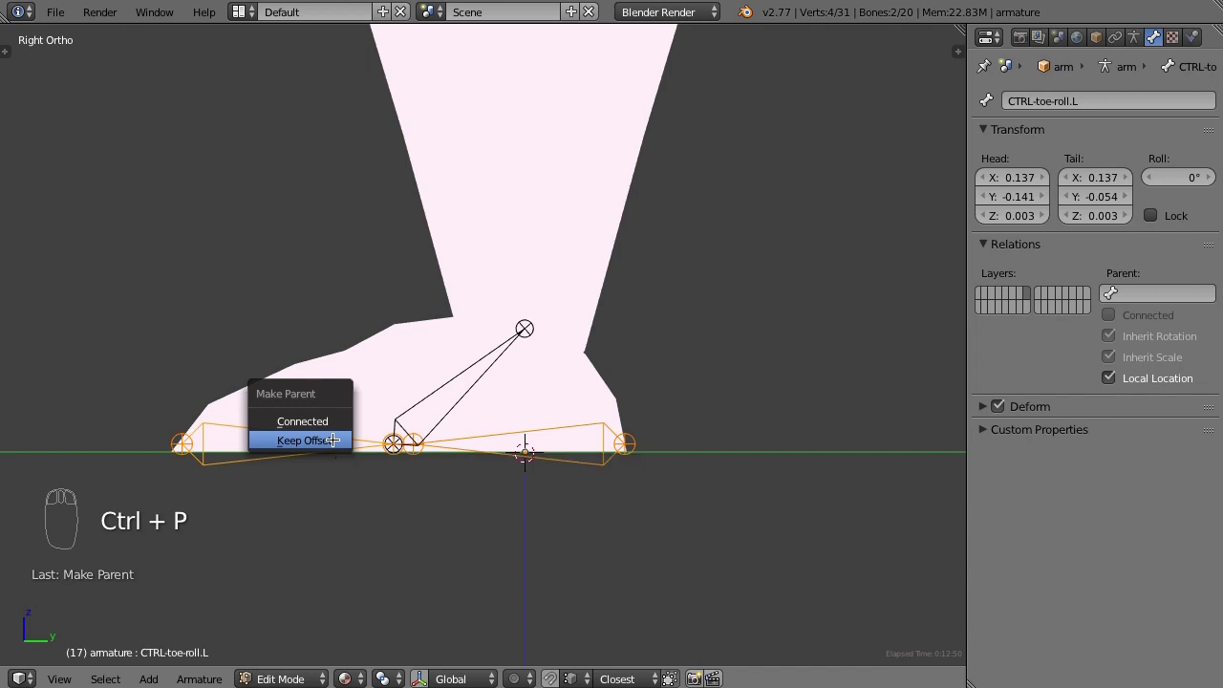
click(332, 440)
Test-rotate CTRL-toe-roll.L in Pose Mode to check the chain, then deselect all bones
key(ctrl+Tab)
right_click(264, 427)
key(r)
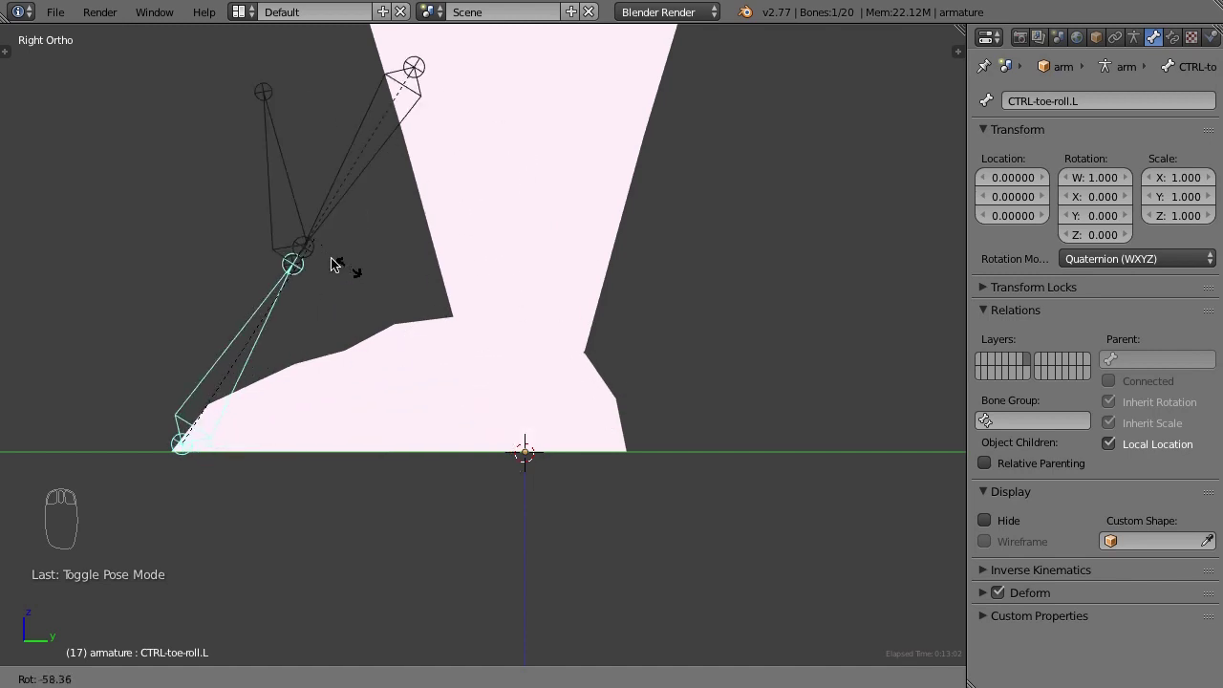
right_click(524, 442)
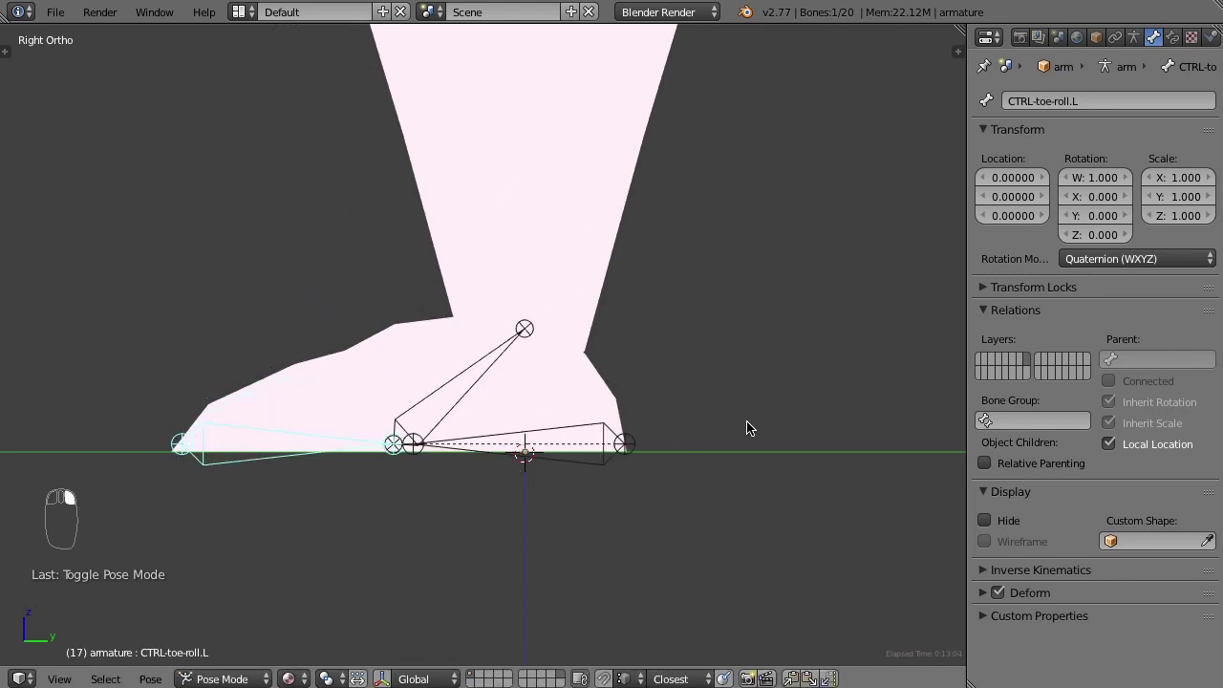
key(a)
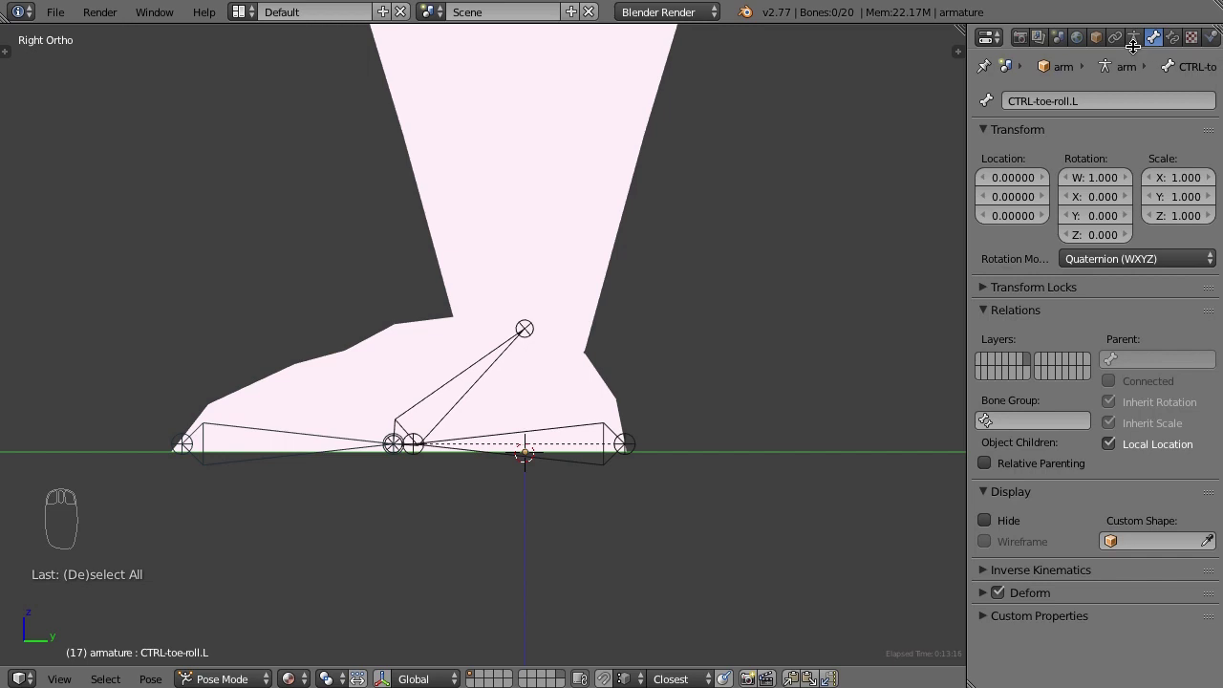
Show bone layer 1 in Armature data, then begin parenting IKleg.L to the foot-roll bone
click(1134, 39)
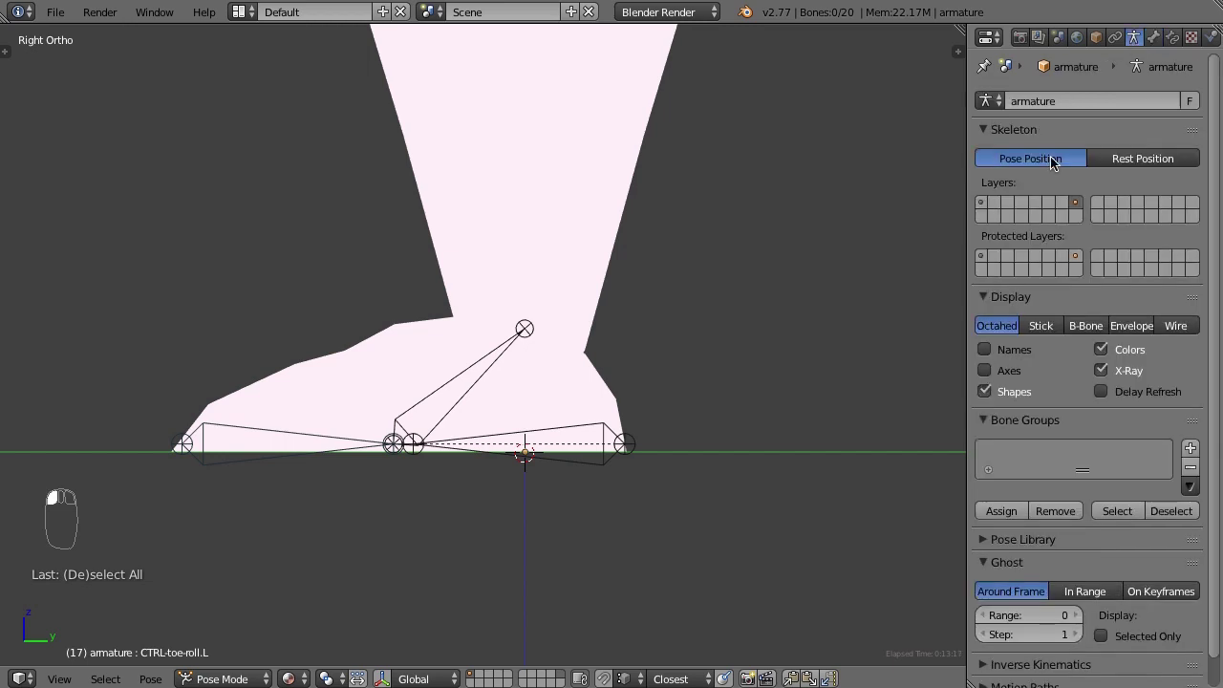
shift+click(981, 204)
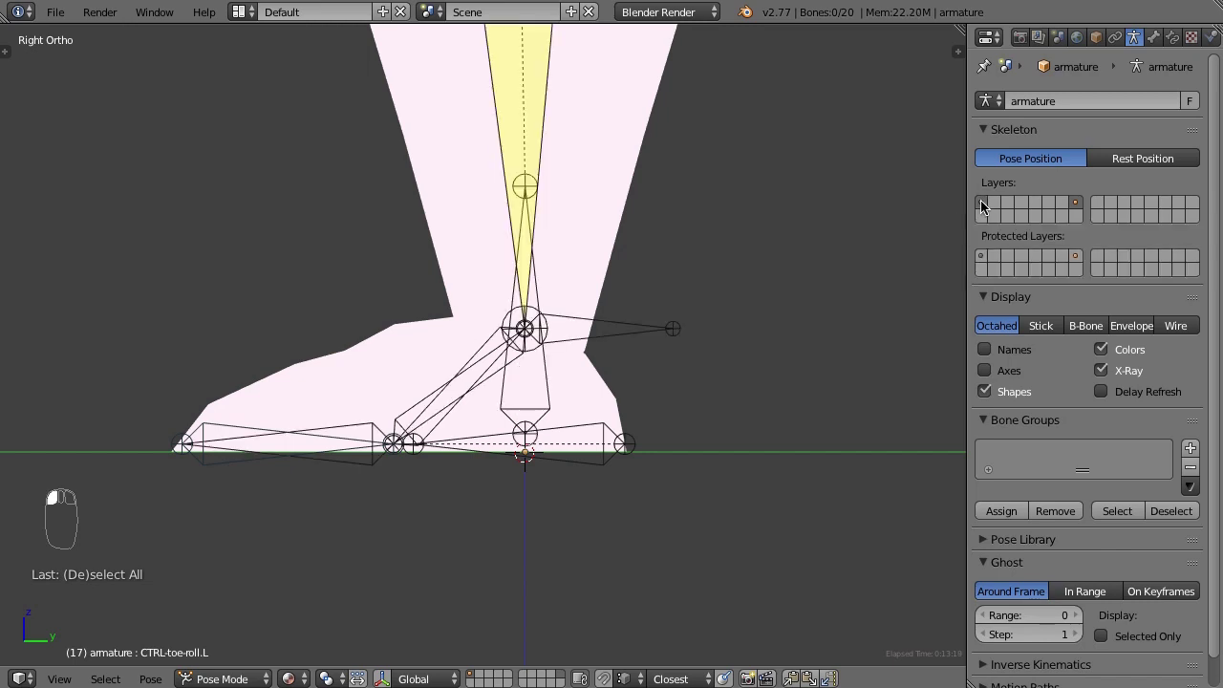
right_click(596, 341)
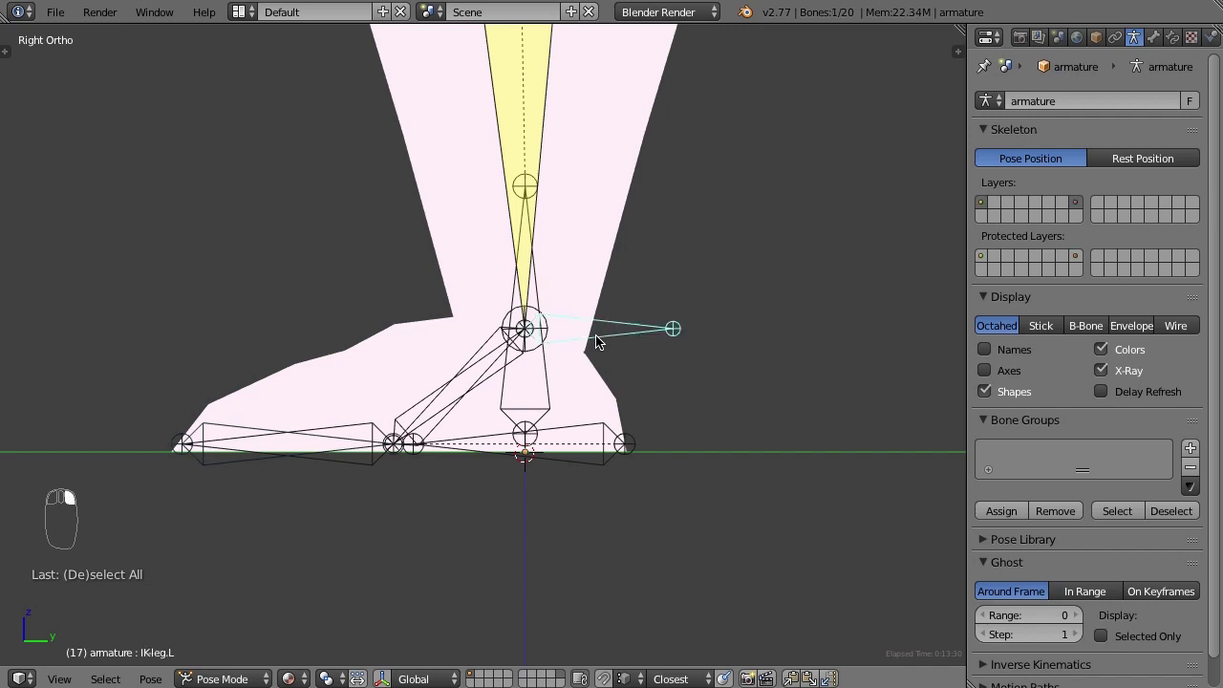
key(Tab)
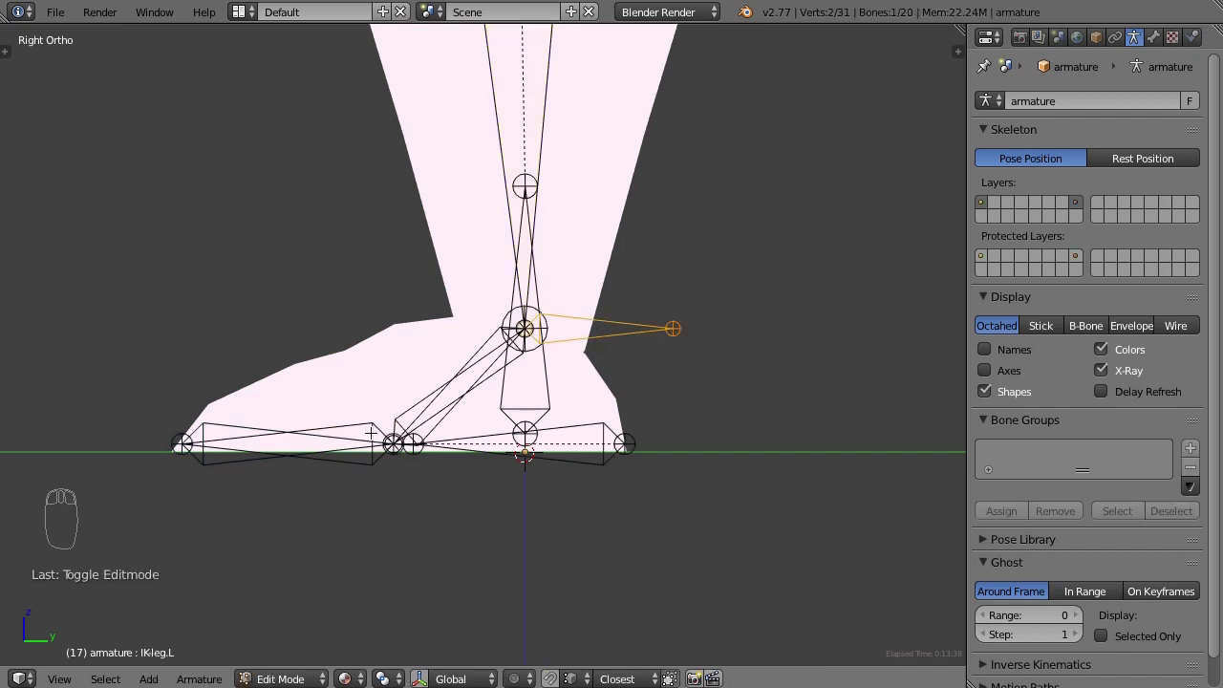
shift+right_click(405, 406)
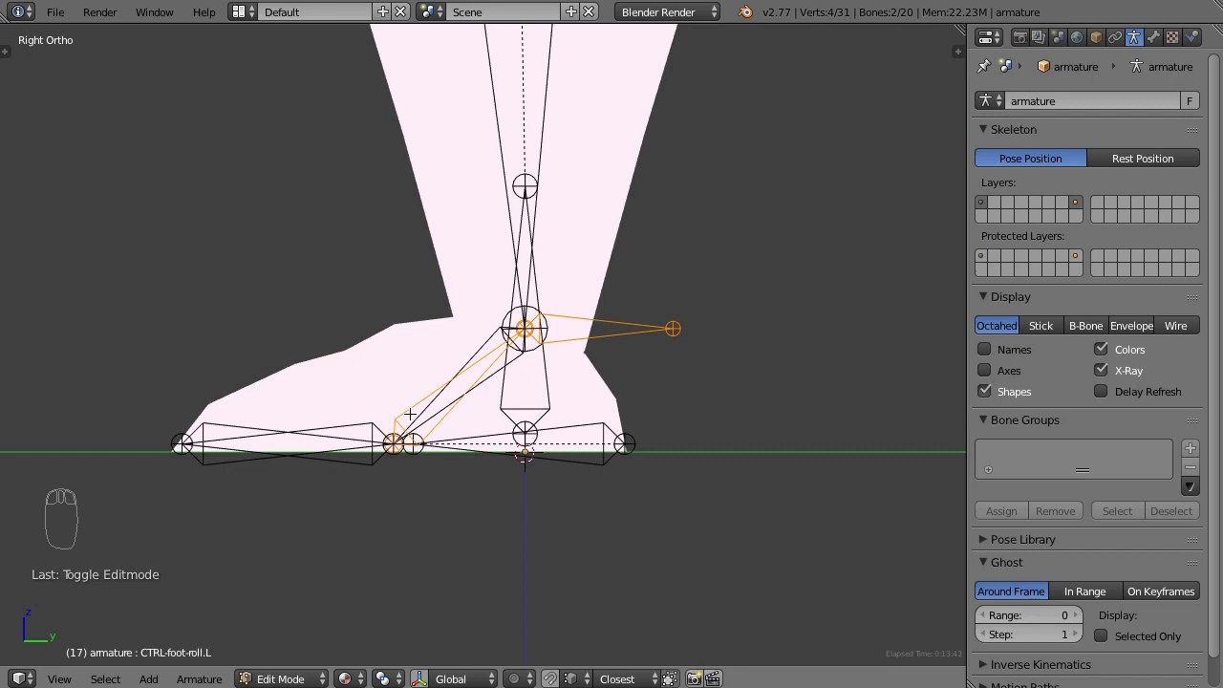
key(ctrl+p)
click(403, 414)
key(Tab)
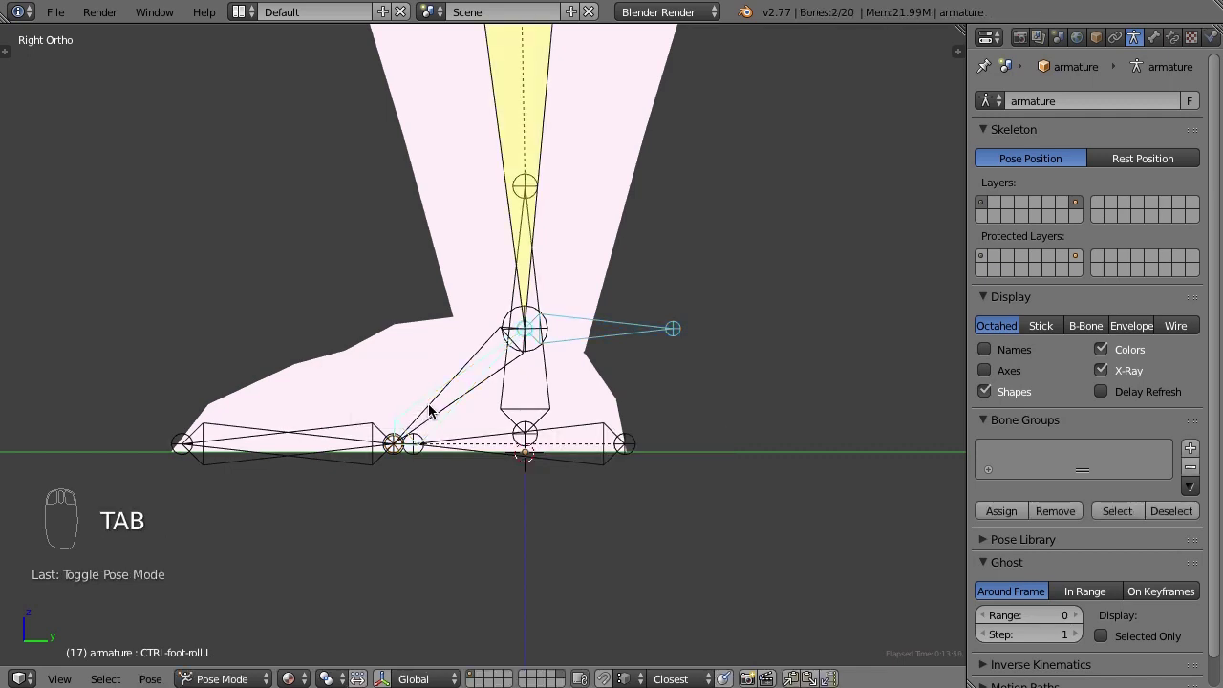
right_click(446, 416)
right_click(449, 421)
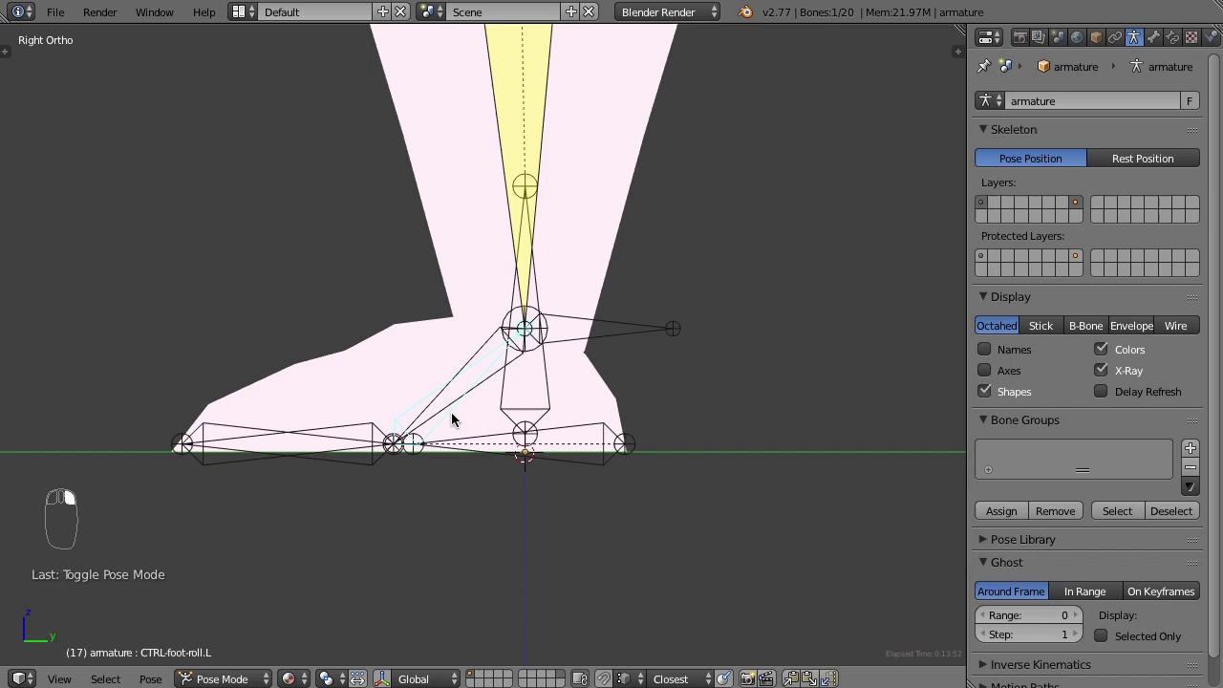
scroll(452, 420, down, 6)
key(r)
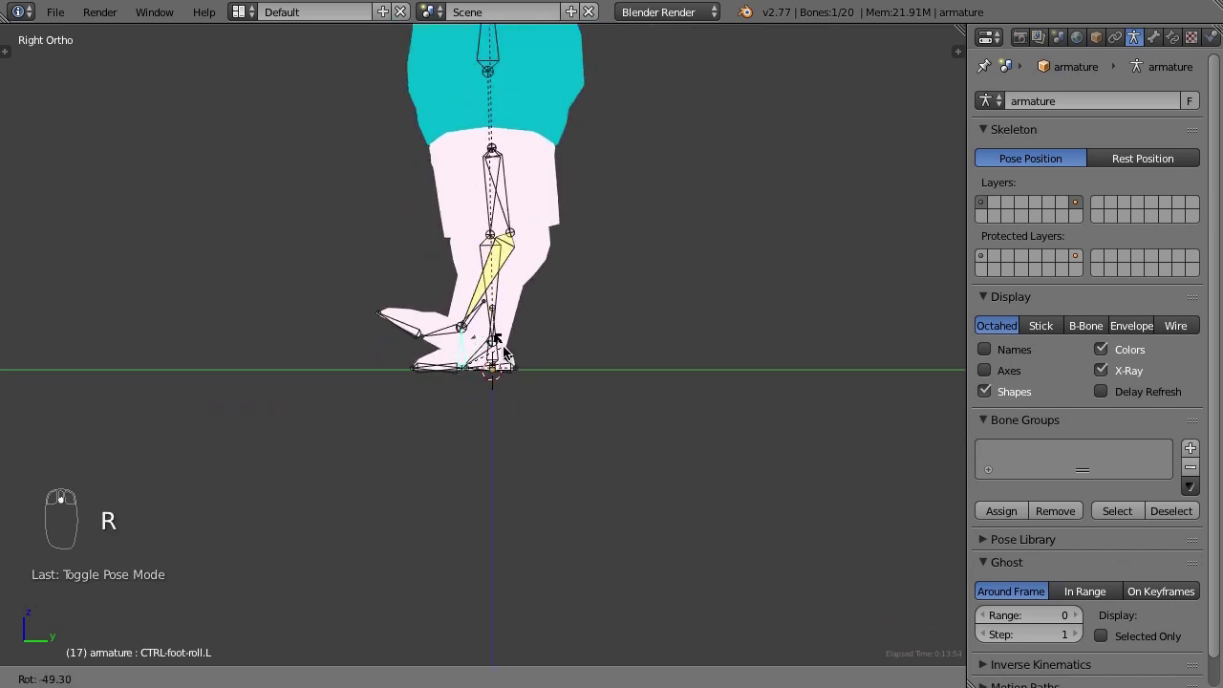
right_click(507, 357)
scroll(517, 371, up, 3)
key(r)
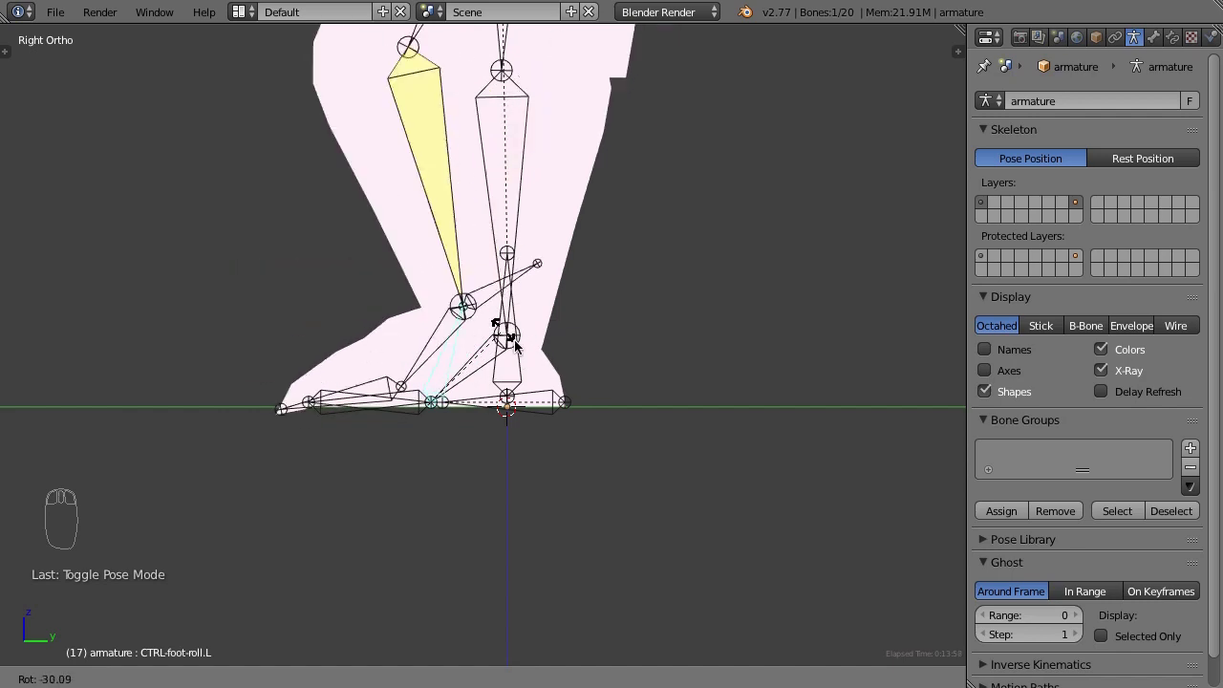
right_click(508, 341)
scroll(517, 403, up, 1)
right_click(486, 417)
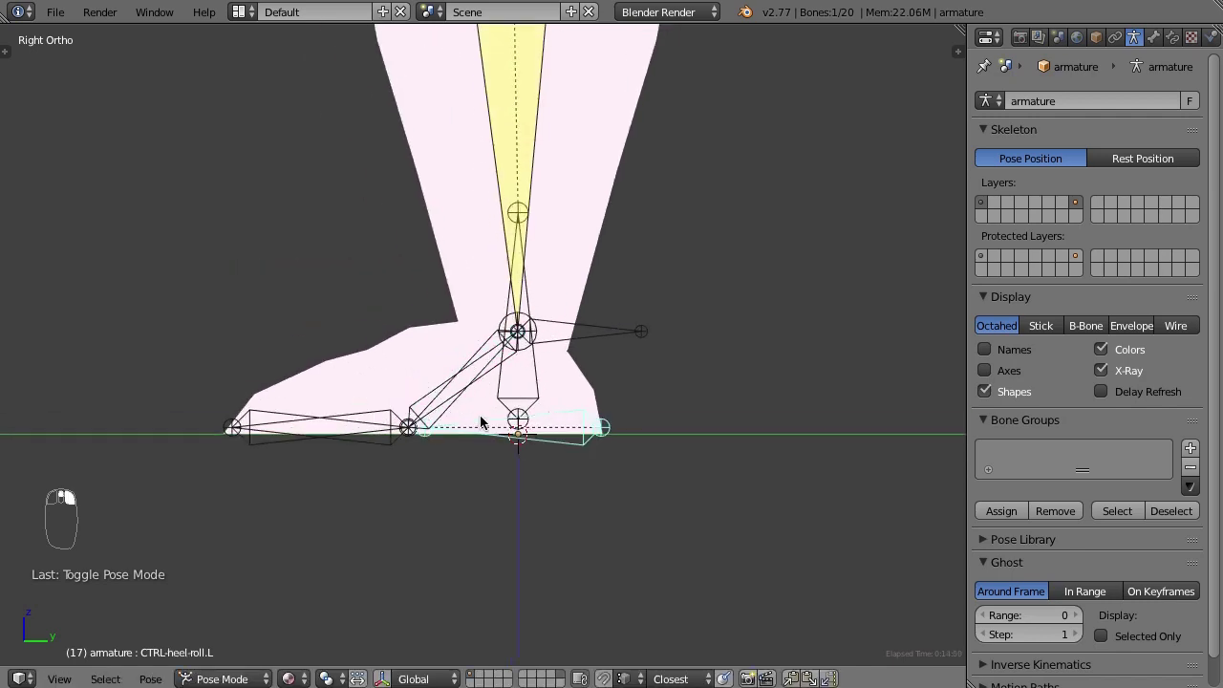
key(r)
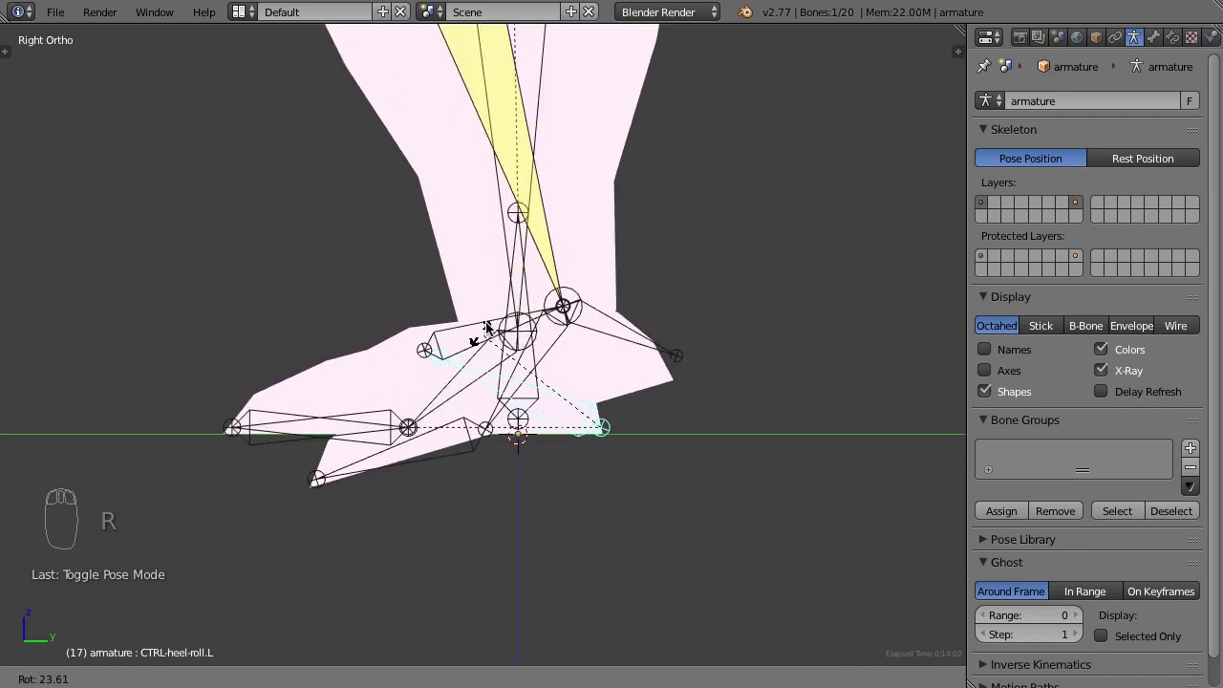
right_click(464, 396)
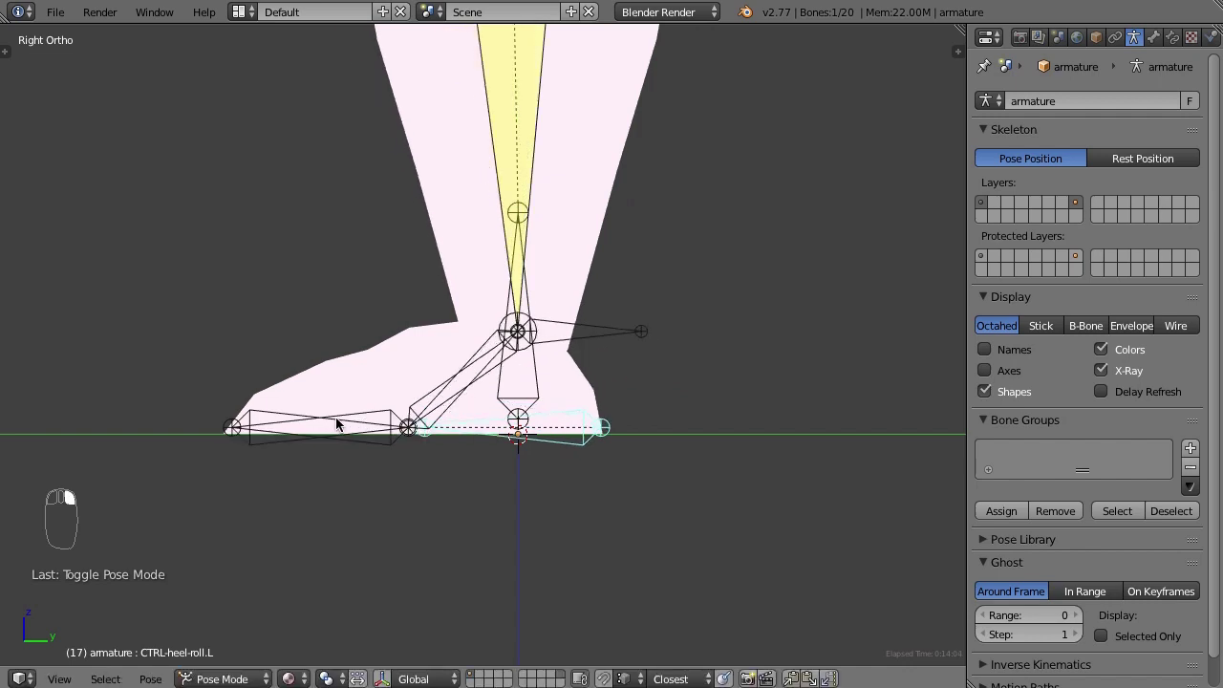
right_click(282, 416)
key(r)
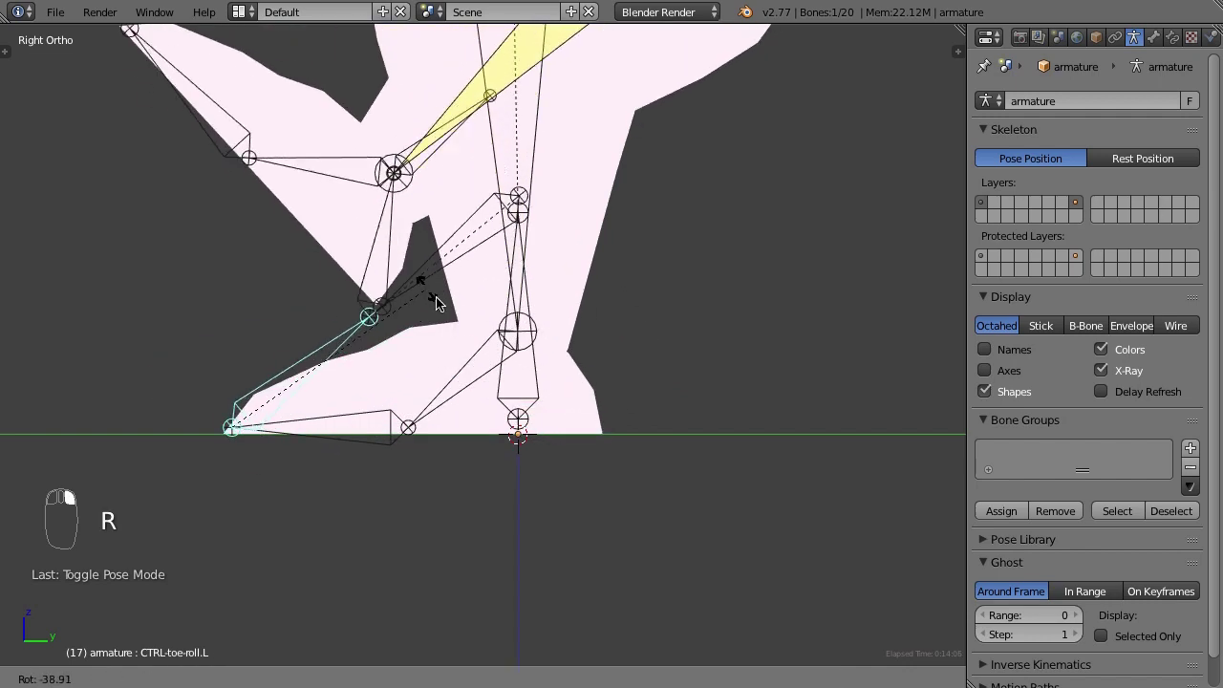
right_click(315, 411)
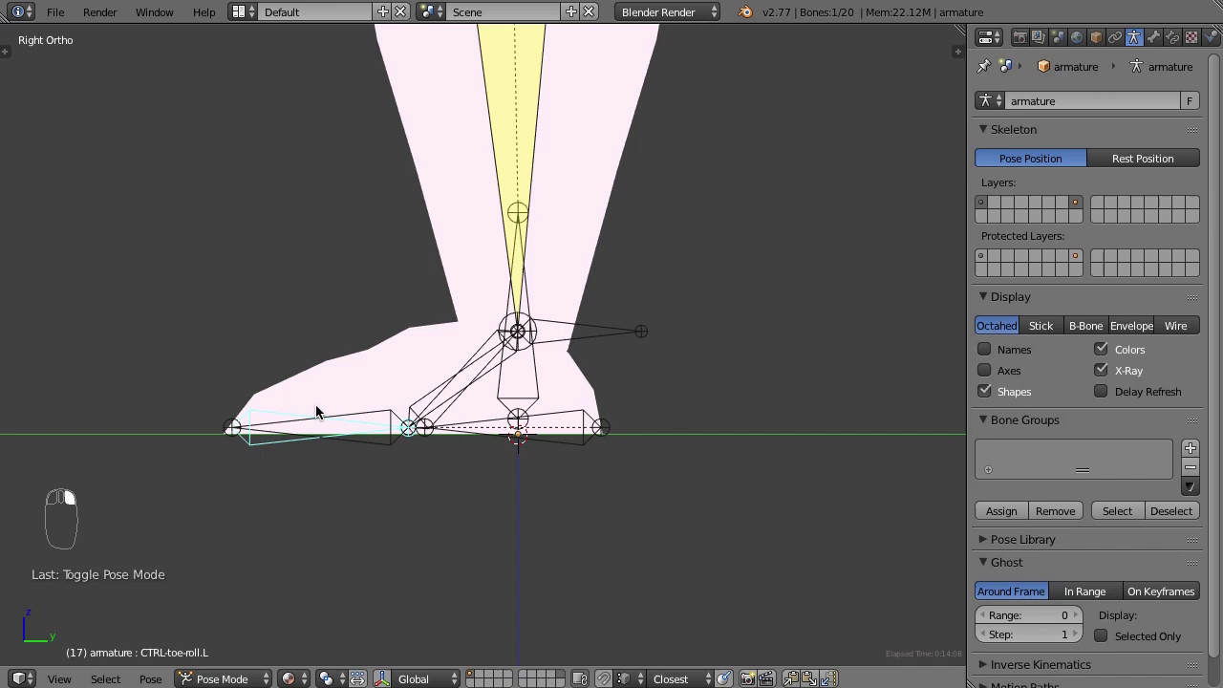
middle_drag(316, 411, 612, 449)
key(r)
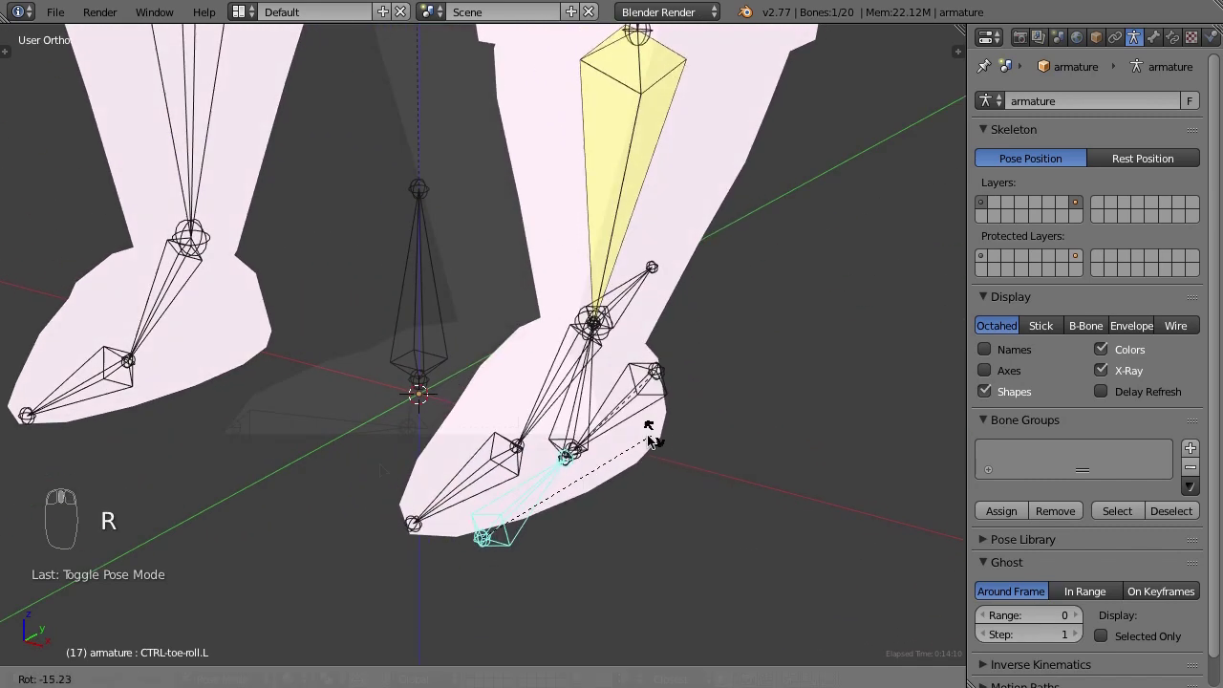
right_click(649, 442)
key(KP_3)
In Edit Mode, duplicate the foot-roll and heel-roll bones in place
right_click(442, 393)
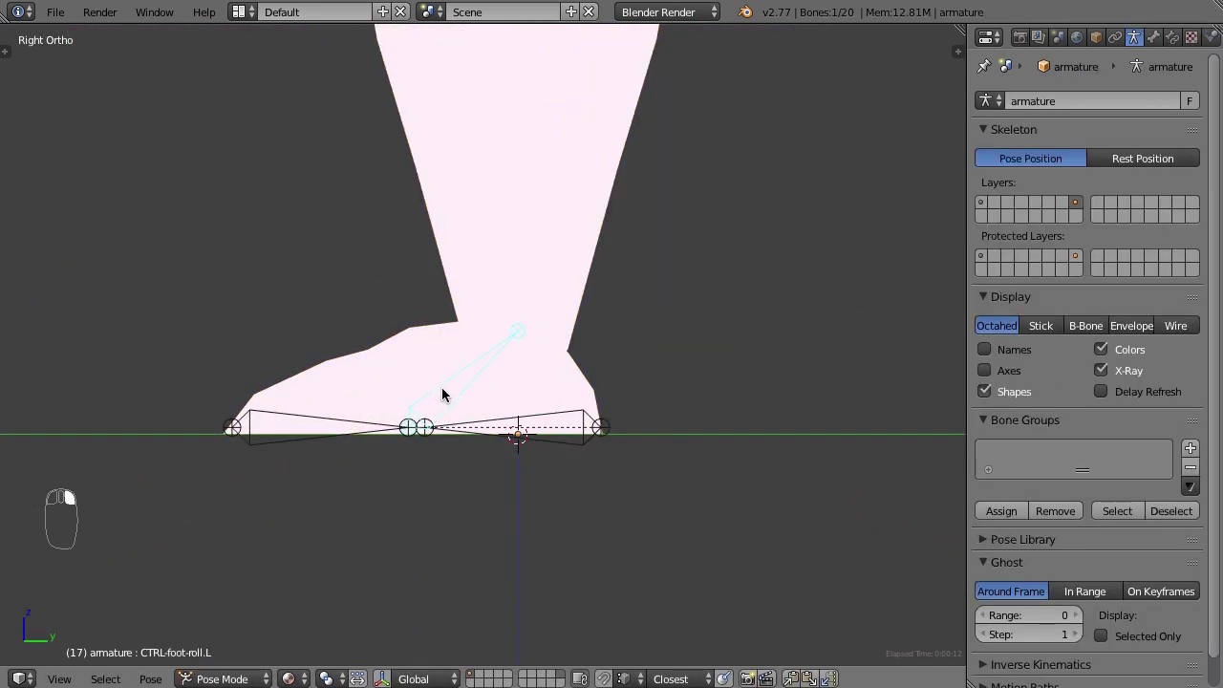
right_click(556, 424)
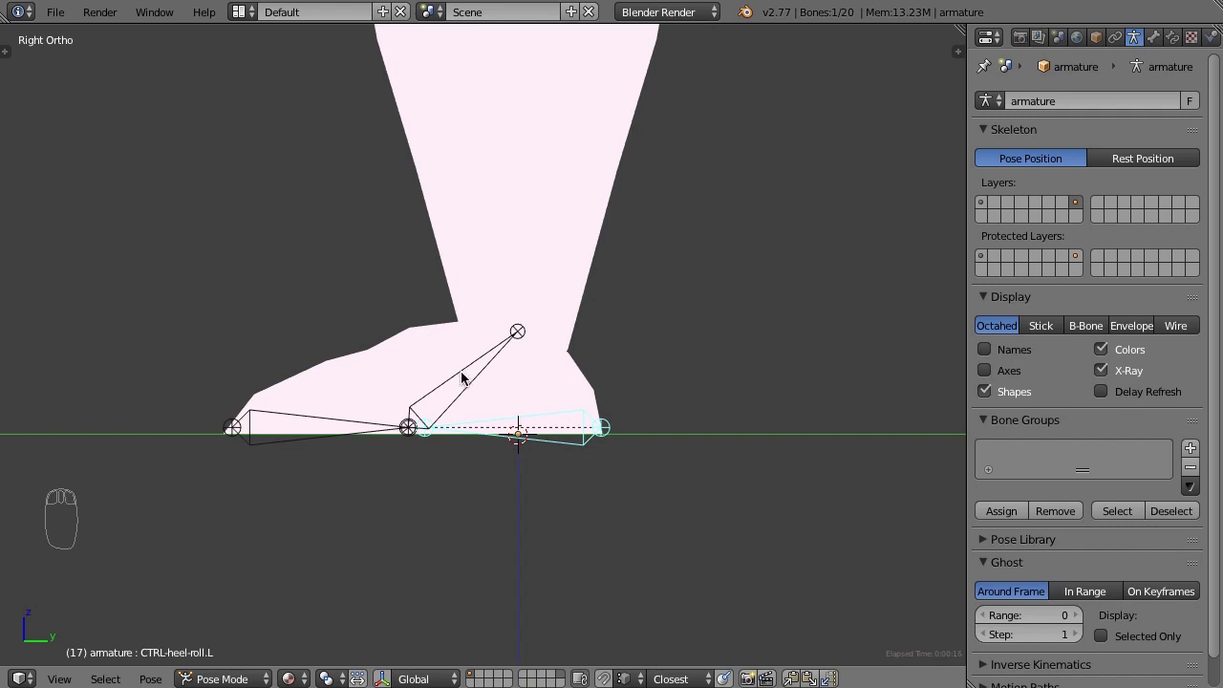
click(222, 679)
click(246, 637)
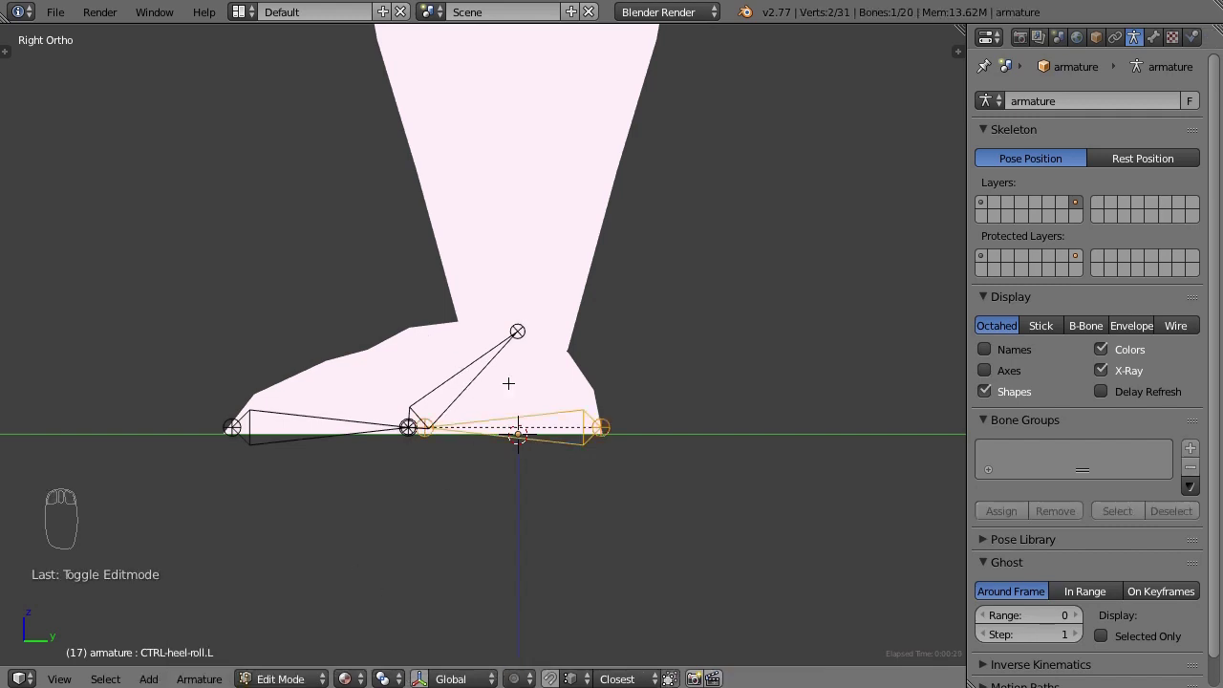
right_click(481, 358)
shift+right_click(556, 413)
key(shift+d)
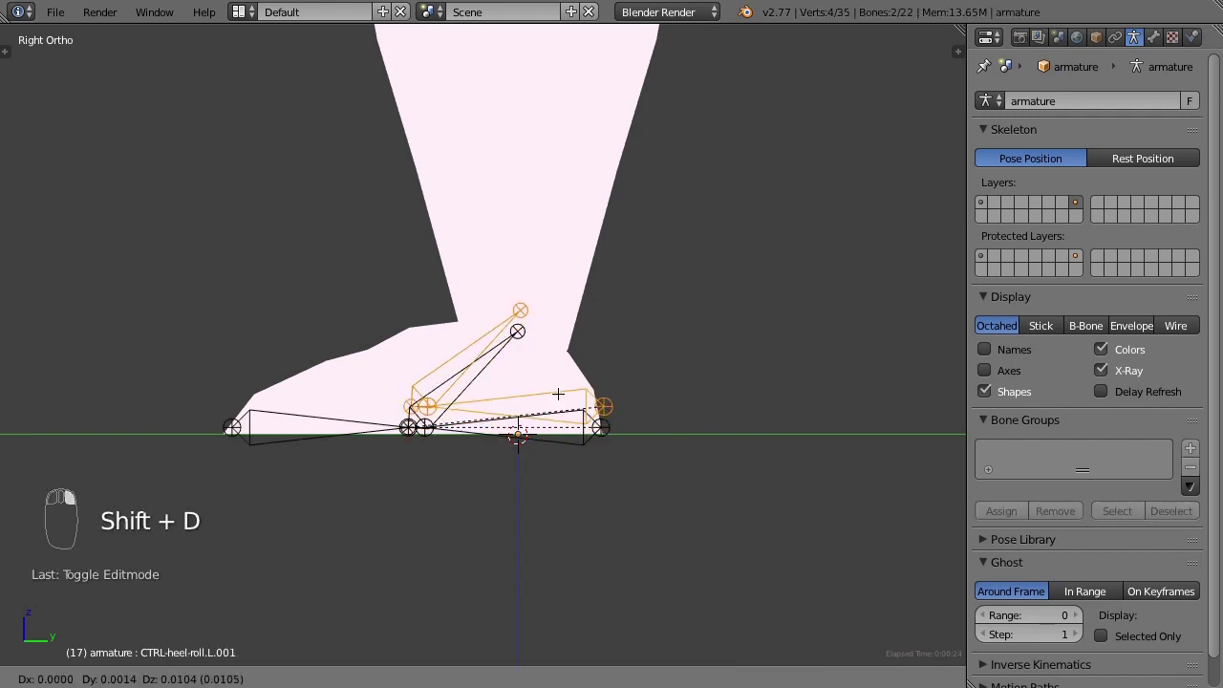
right_click(500, 371)
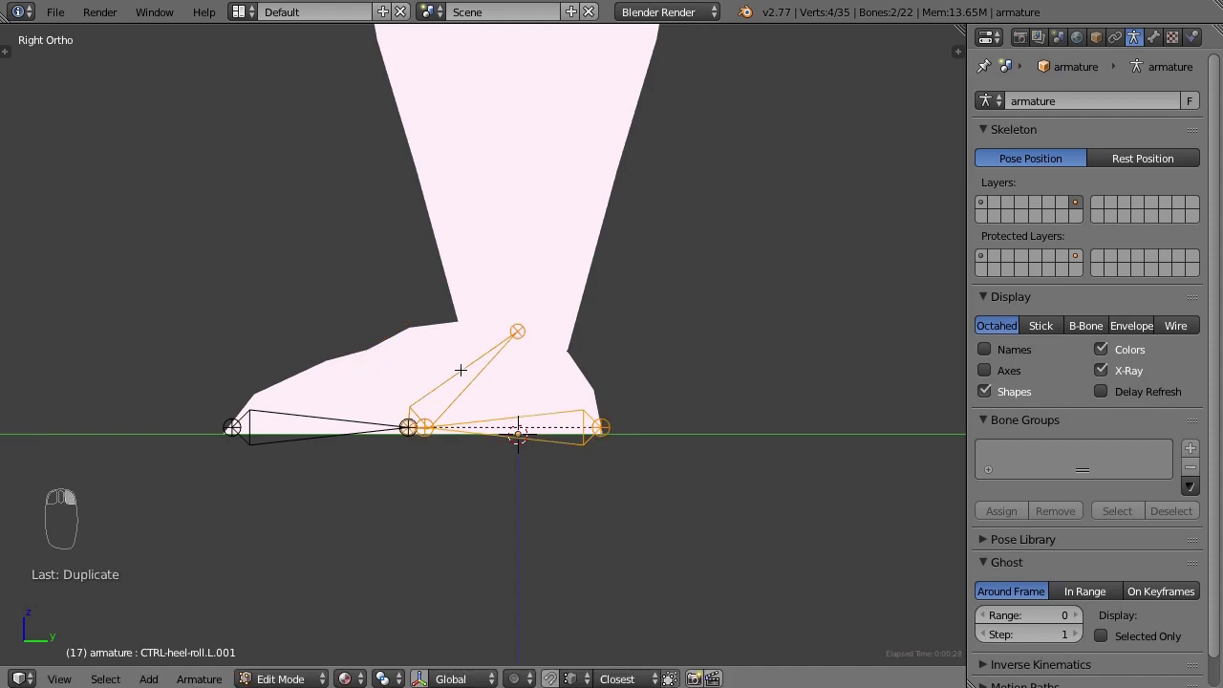
Switch the duplicated foot-roll bone's direction and start renaming it in the Bone tab
key(a)
right_click(460, 370)
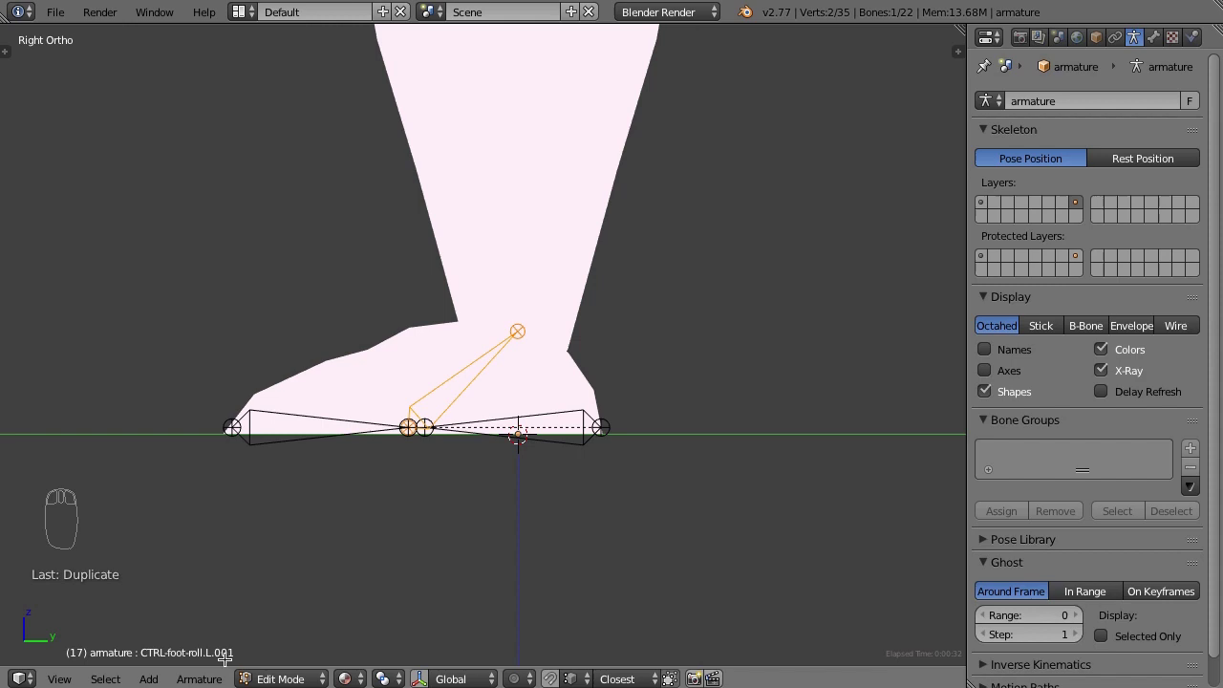
key(w)
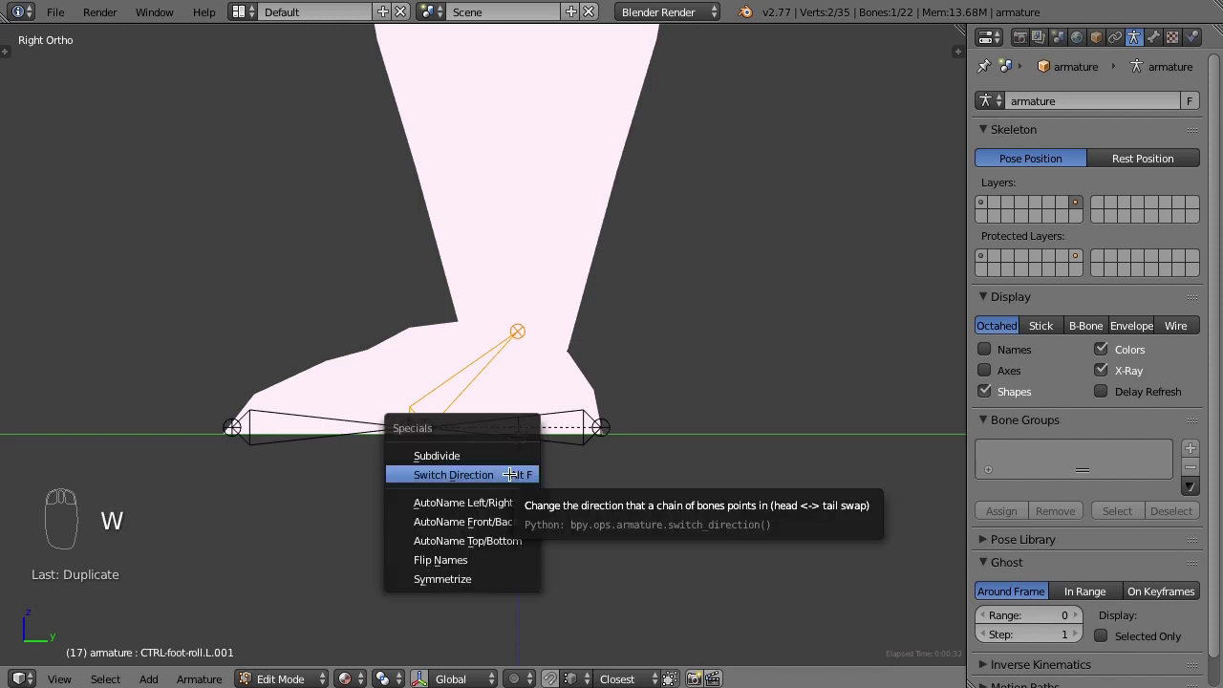
click(511, 475)
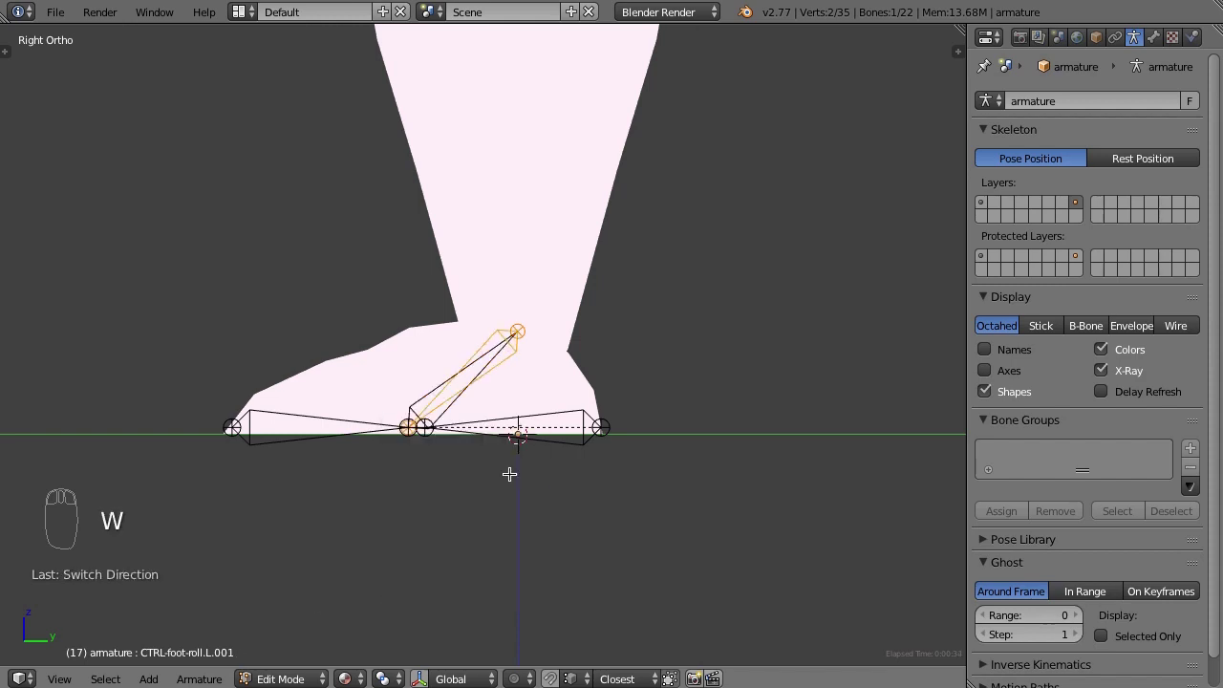
click(1154, 36)
click(1064, 100)
Rename the duplicated bones to IK-foot.L and IK-toe.L
text(IK-fo)
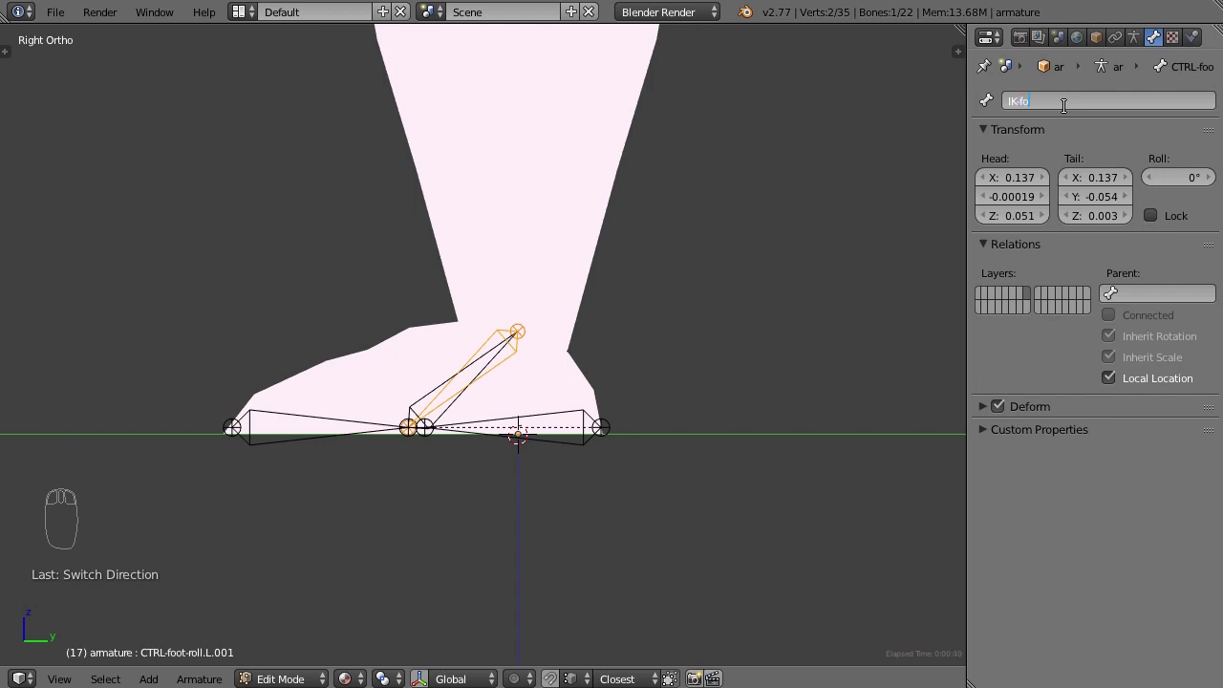
text(ot.L)
key(Return)
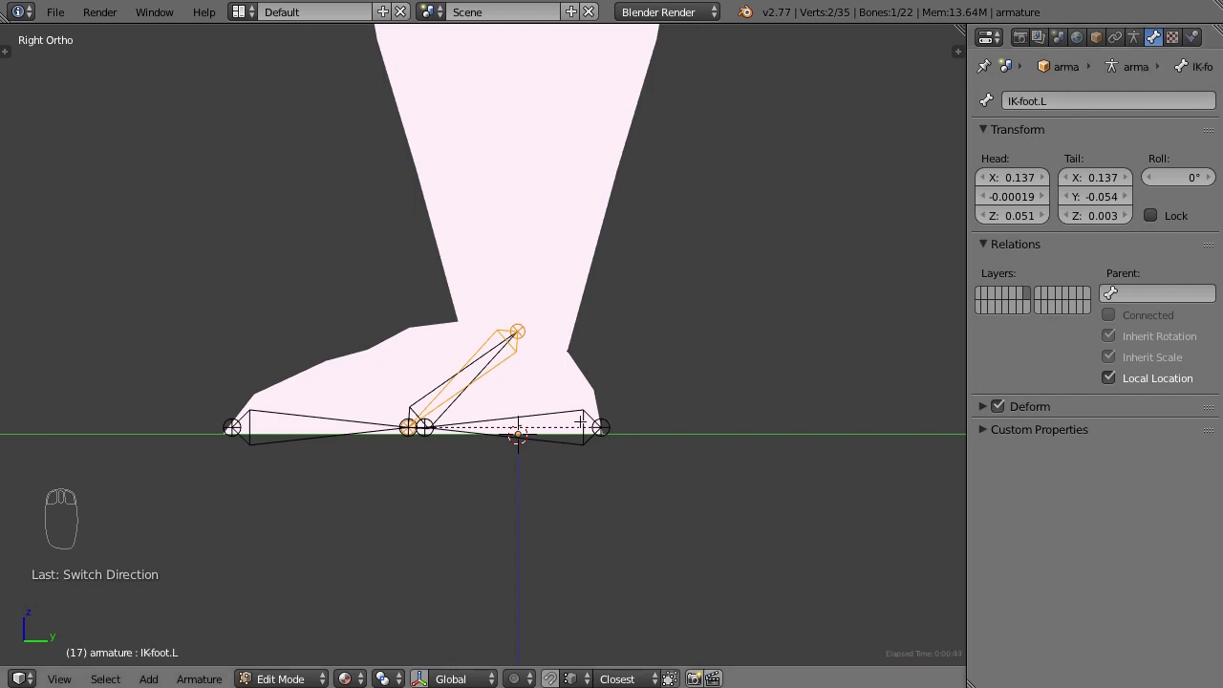
right_click(567, 410)
right_click(567, 410)
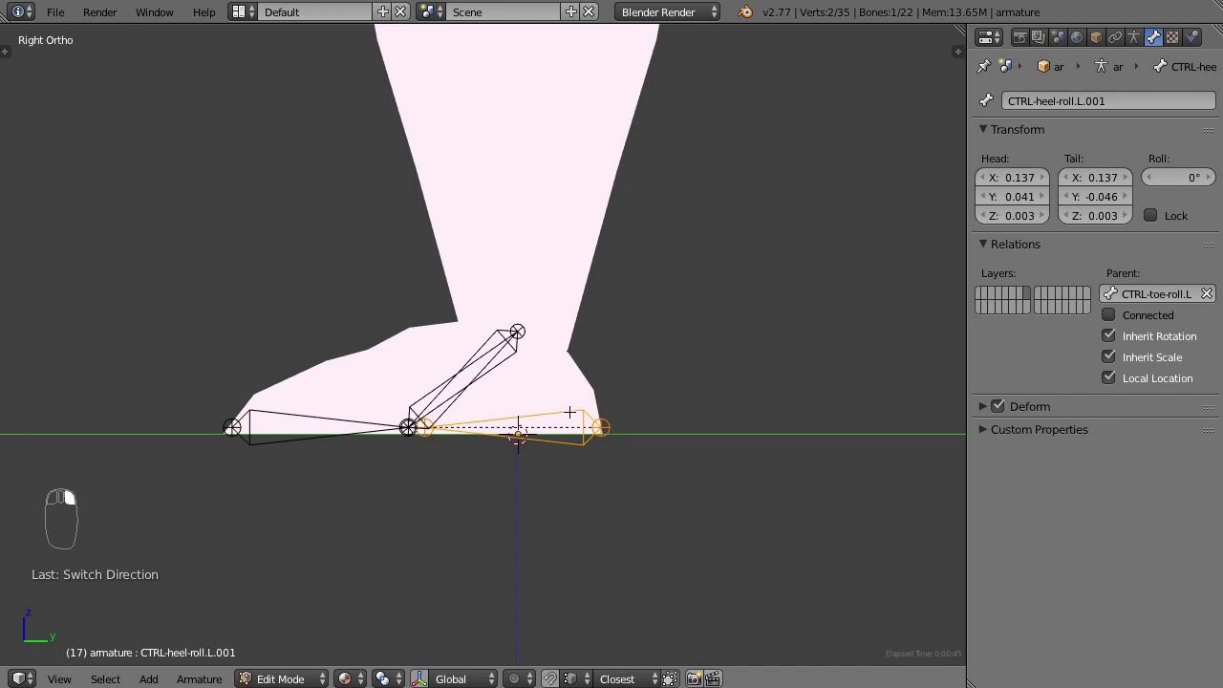
click(1047, 102)
text(IKt)
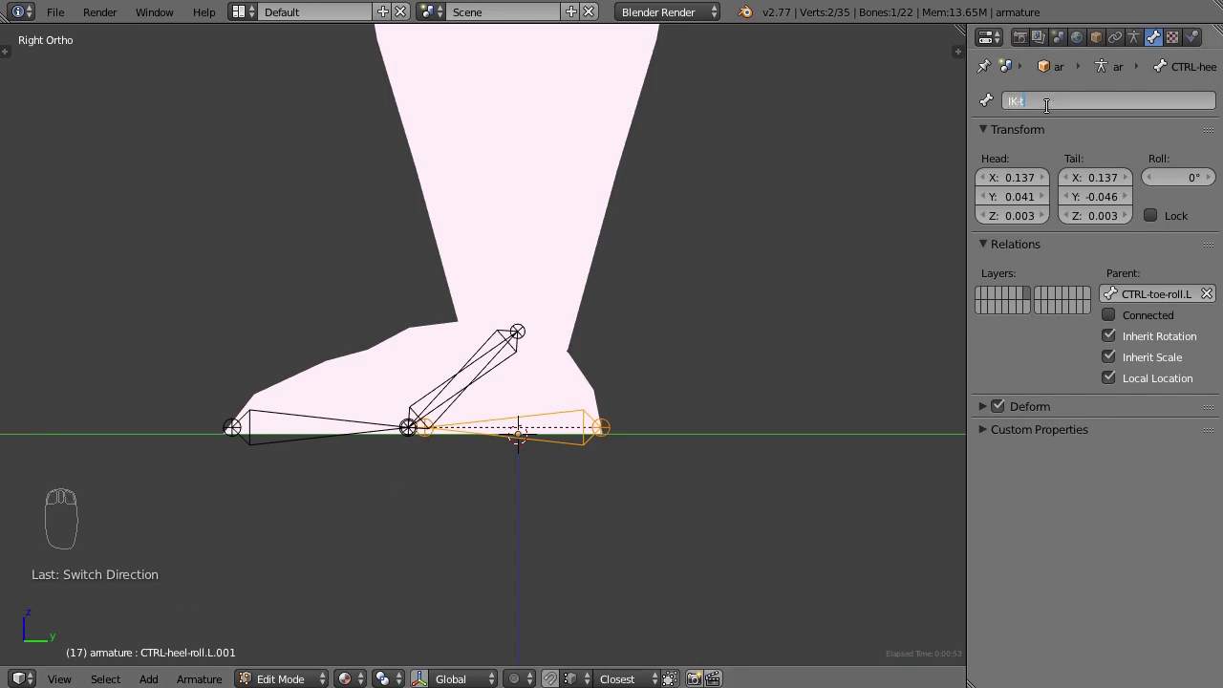
text(-toe.L)
key(Return)
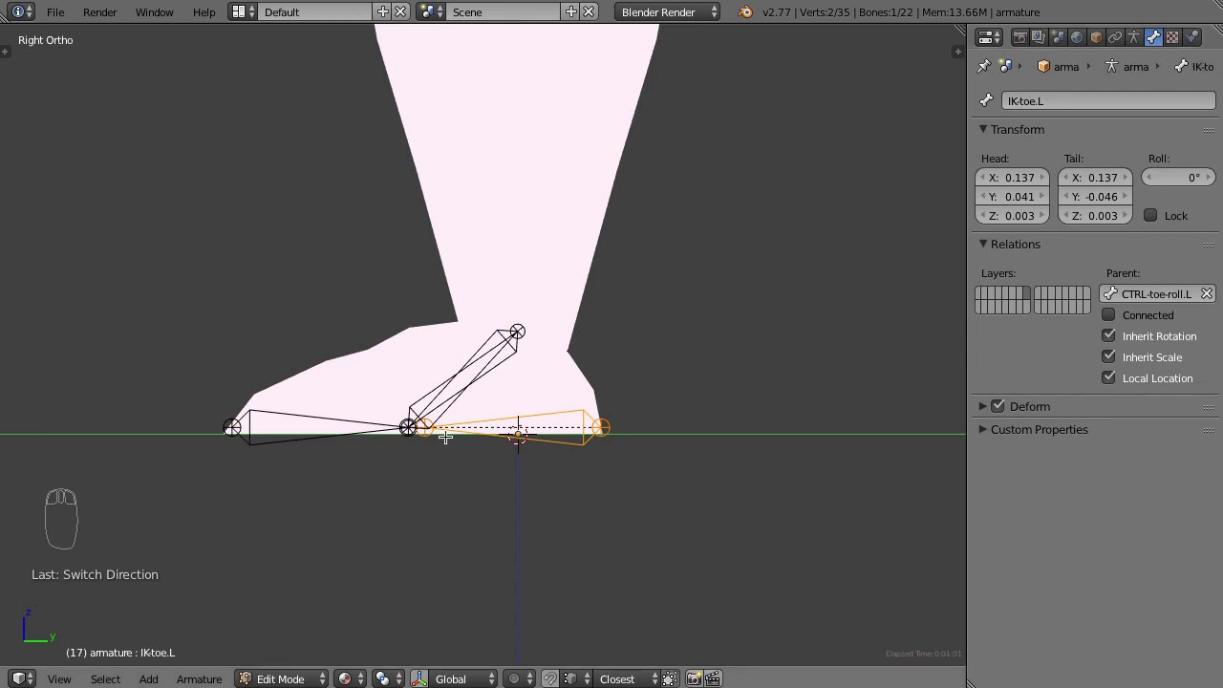
Slide one IK-toe.L joint along Y and set the pivot point to Active Element
right_click(428, 430)
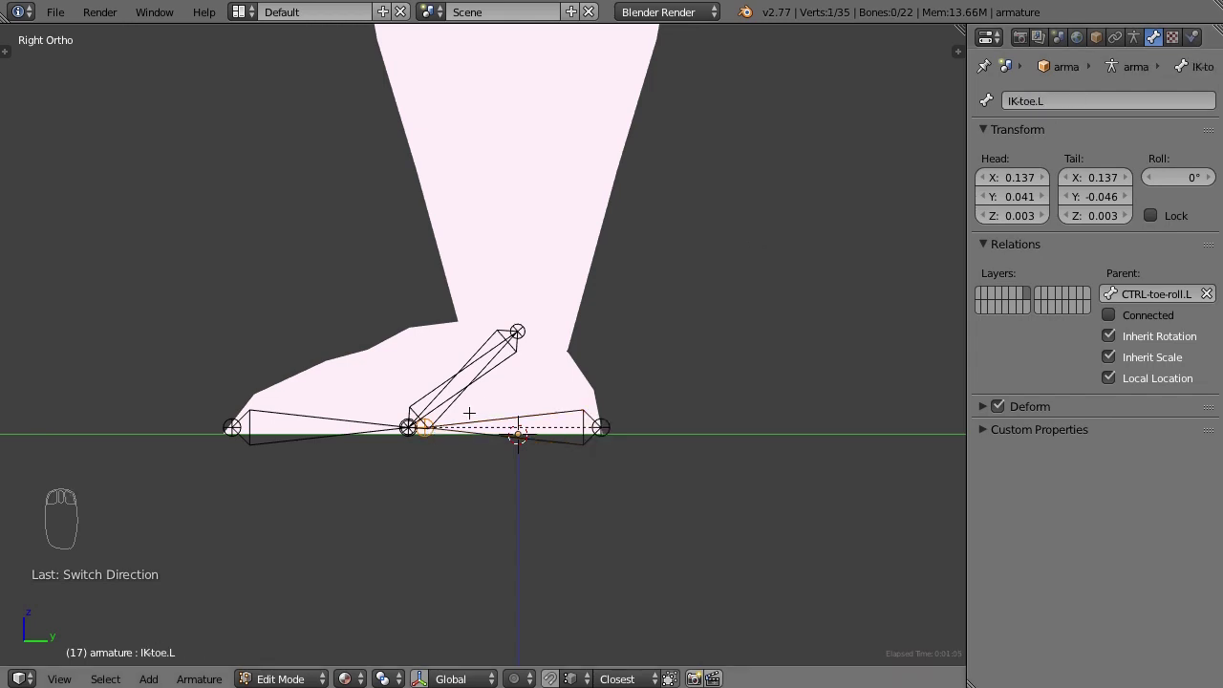
key(g)
key(y)
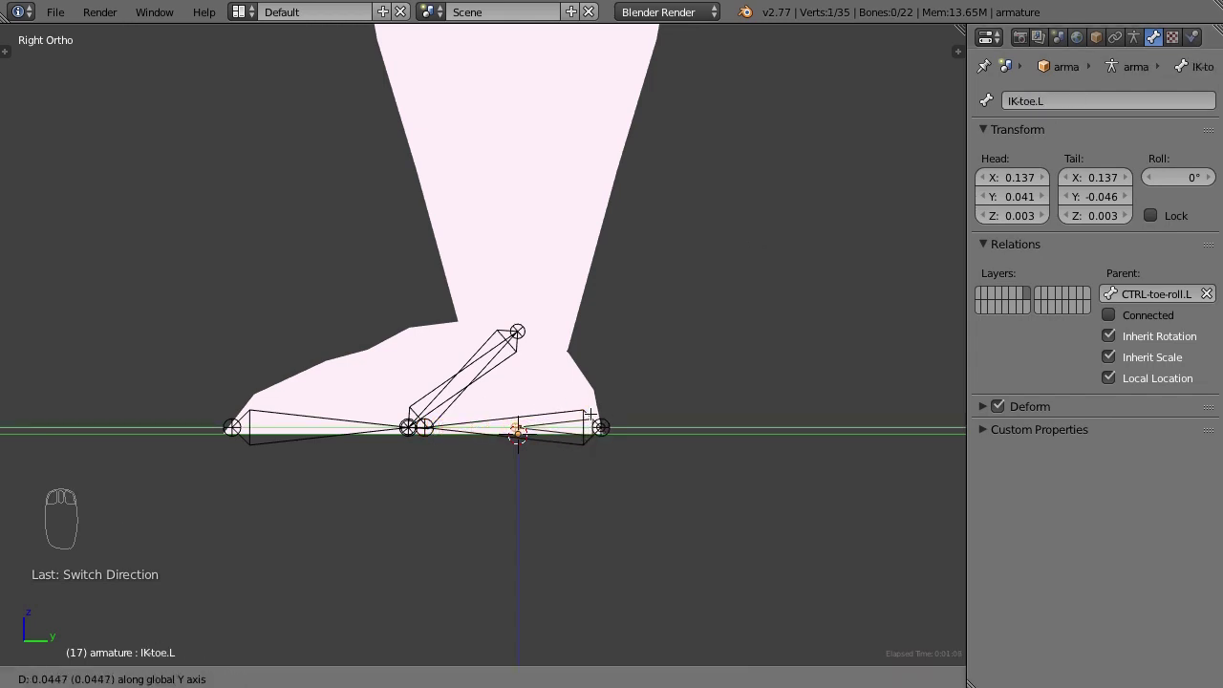
click(586, 417)
right_click(468, 377)
click(390, 678)
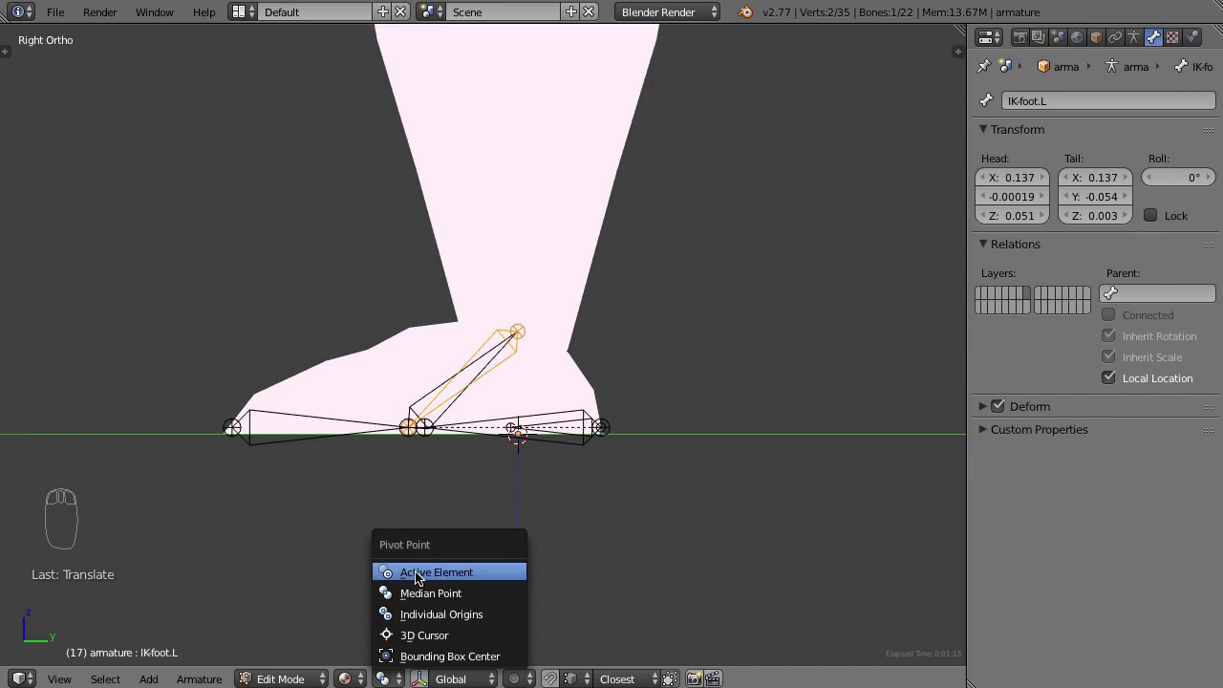
click(417, 571)
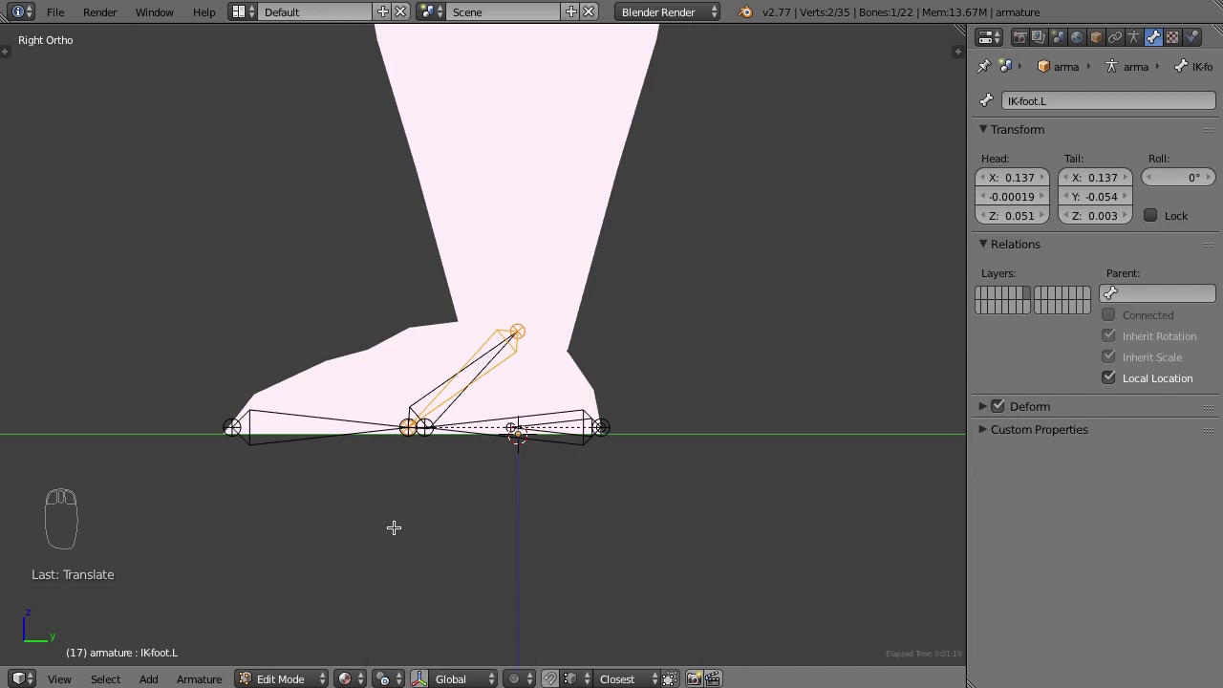
Shrink the bone and parent IK-foot.L to CTRL-foot-roll.L as Connected
key(s)
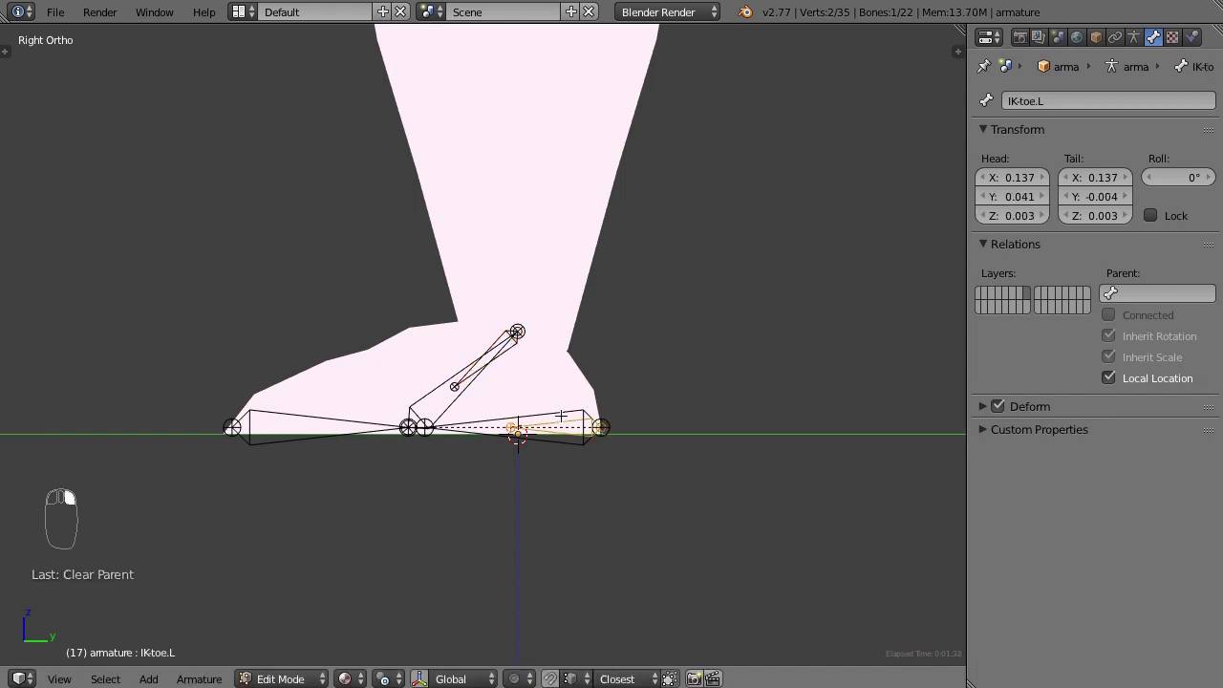
right_click(560, 412)
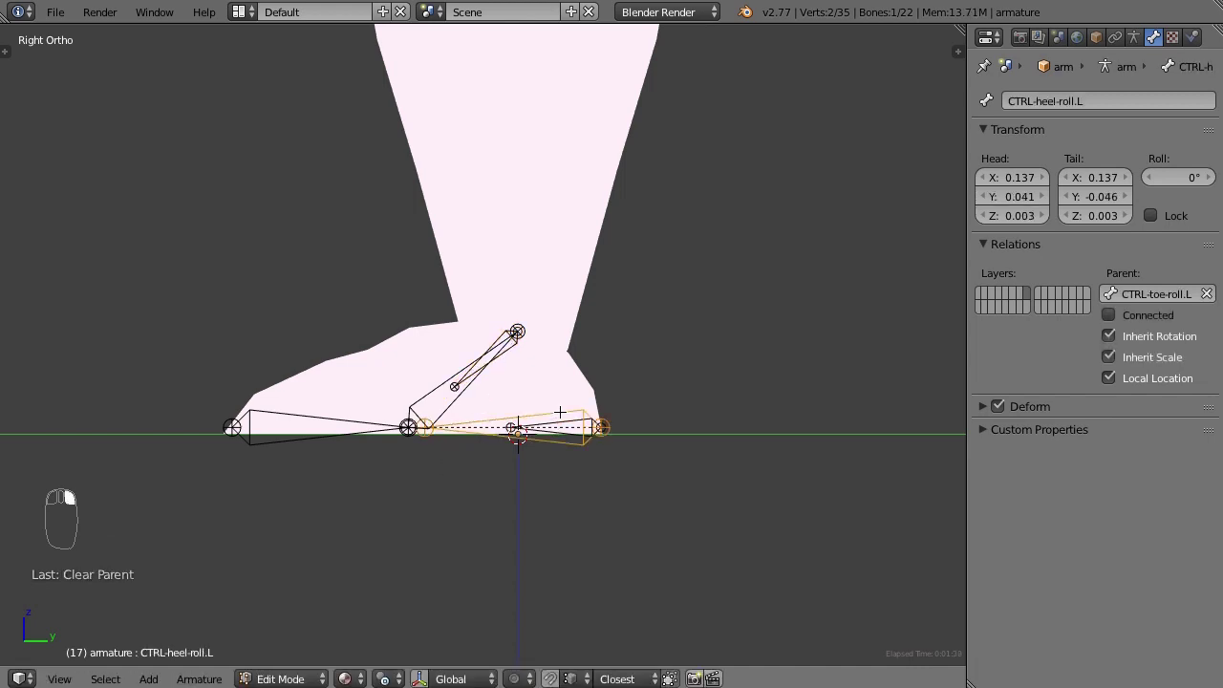
right_click(509, 356)
shift+right_click(420, 422)
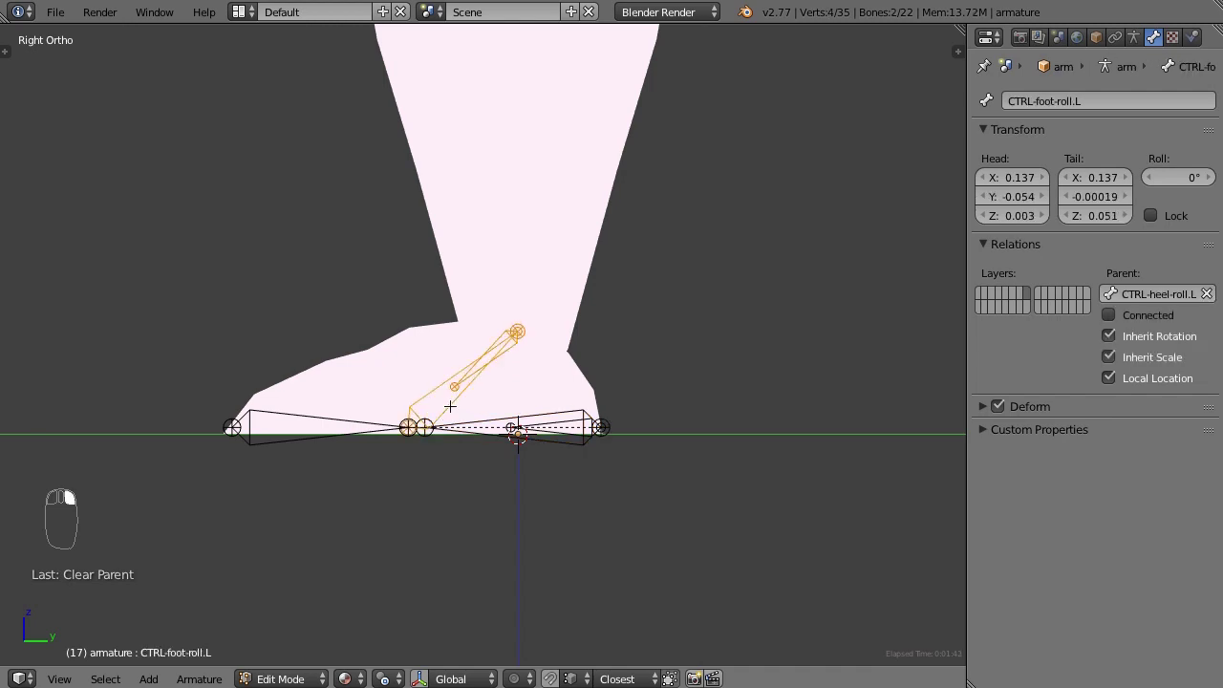
key(ctrl+p)
click(444, 389)
Parent IK-toe.L to CTRL-heel-roll.L with Keep Offset, then return to Pose Mode
right_click(549, 419)
shift+right_click(553, 415)
key(ctrl+p)
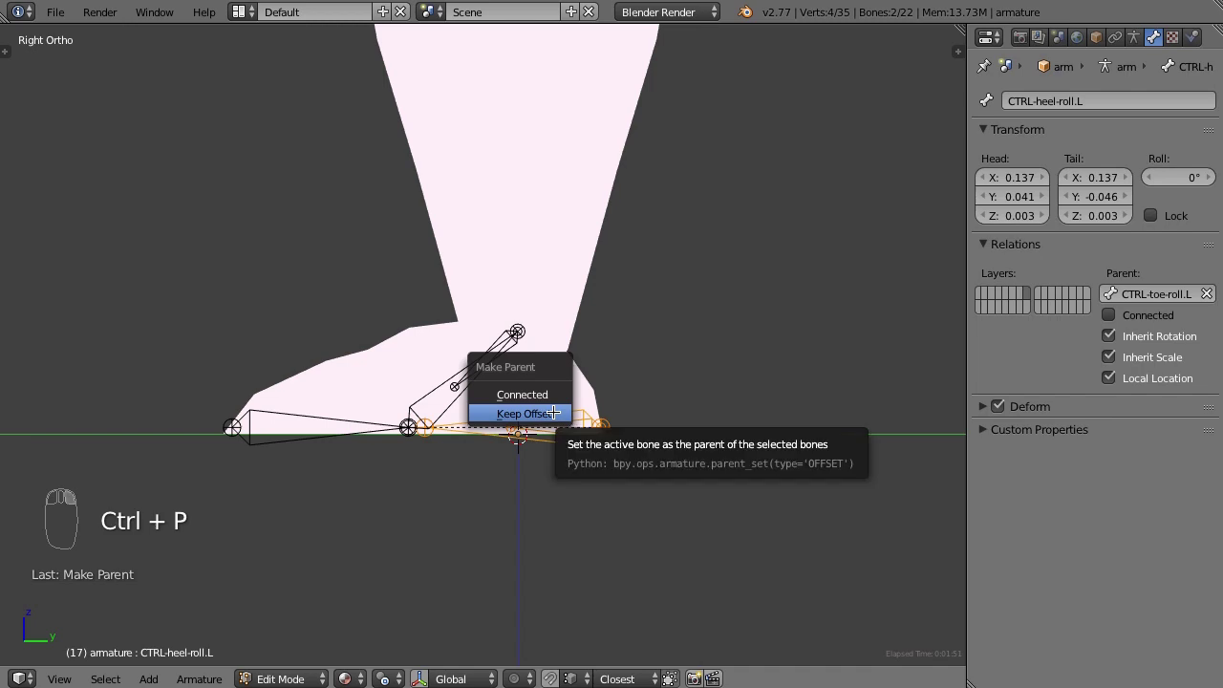
click(554, 413)
key(Tab)
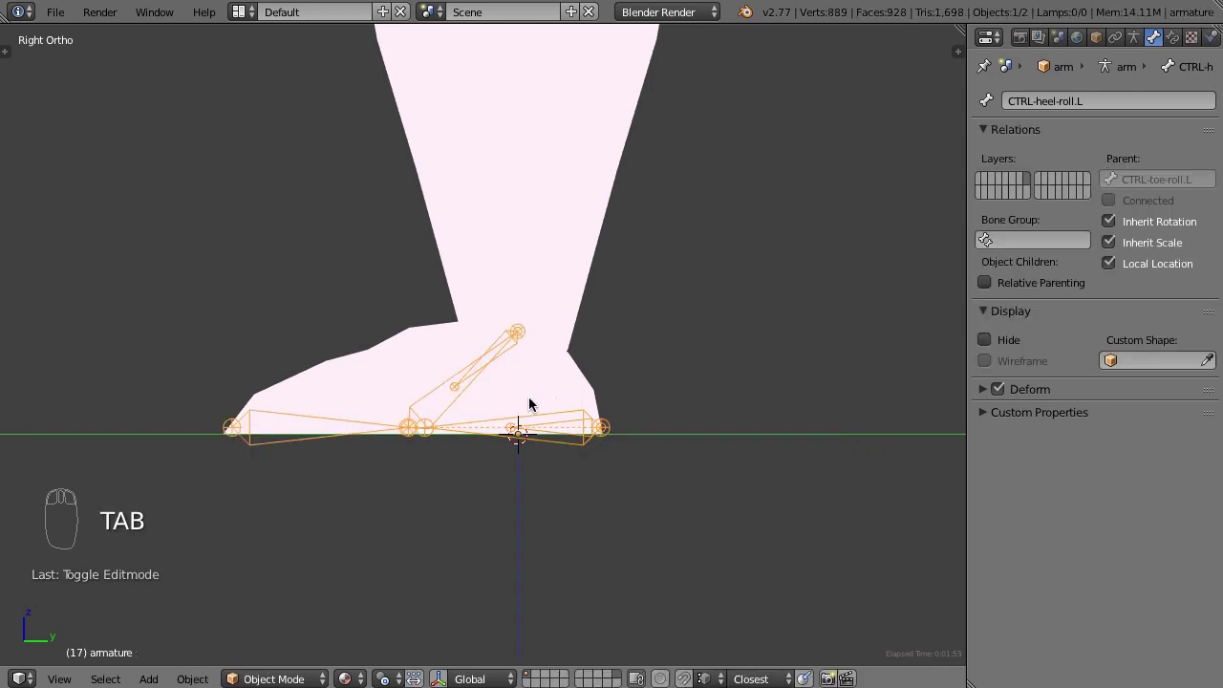
key(ctrl+Tab)
right_click(540, 397)
Test-rotate the foot-roll, heel-roll and toe-roll controls
key(r)
right_click(550, 400)
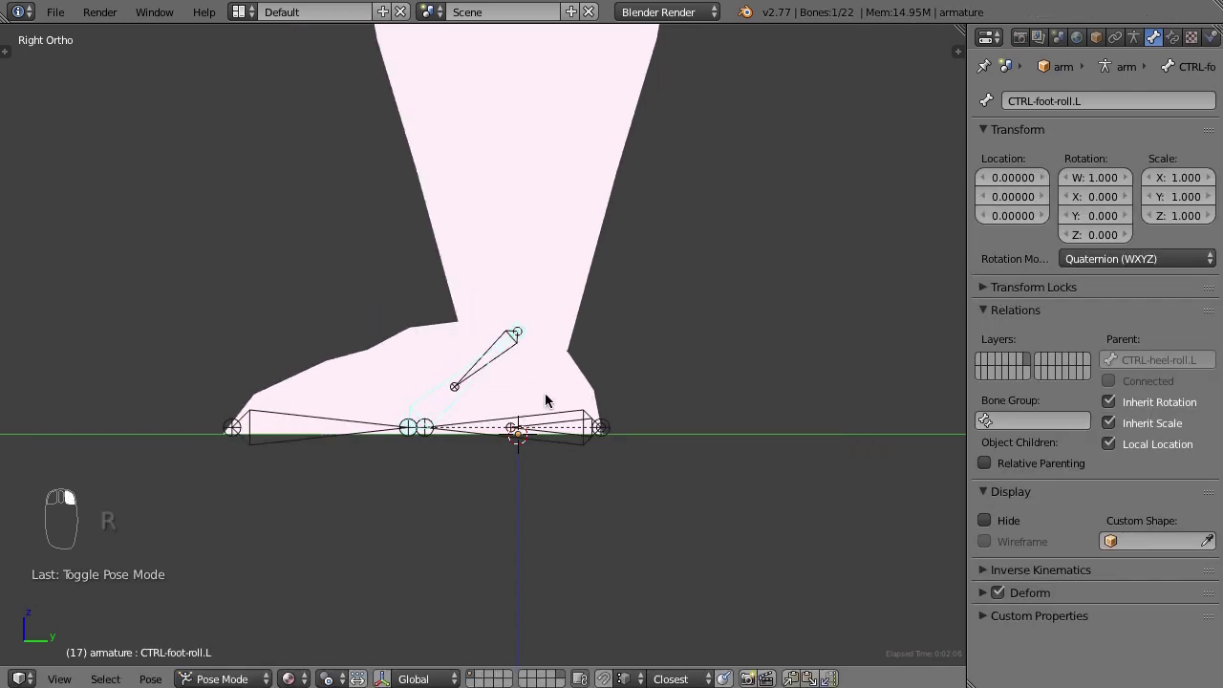
right_click(554, 419)
key(r)
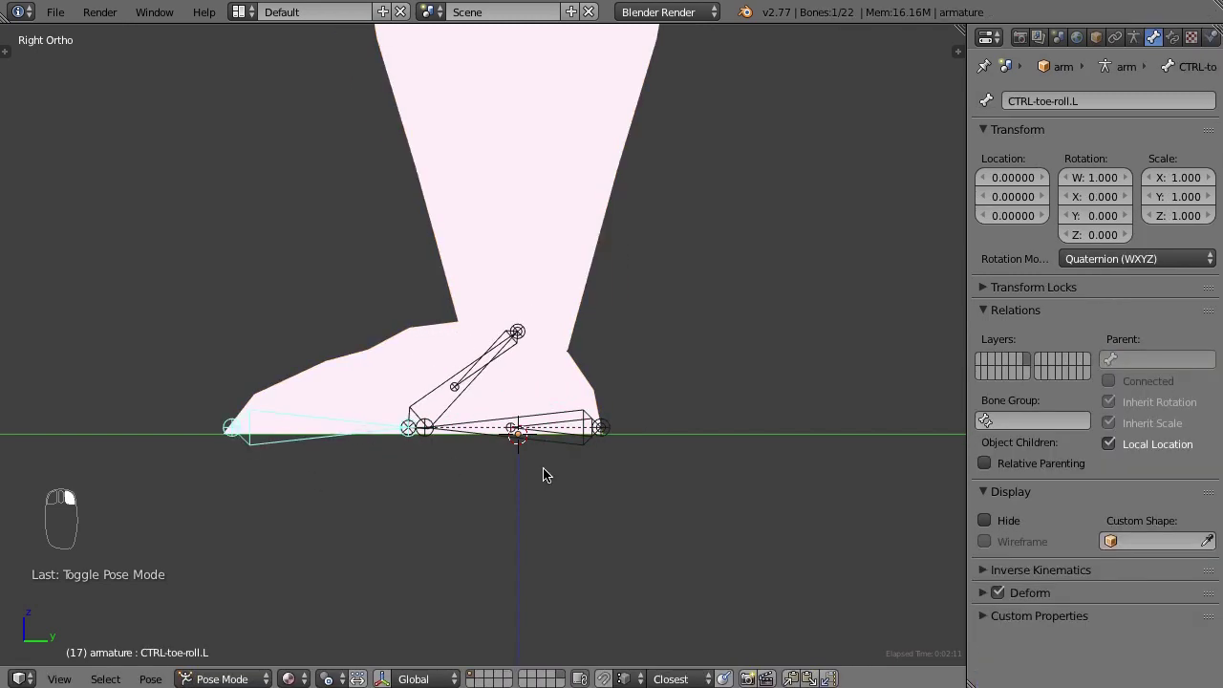
key(r)
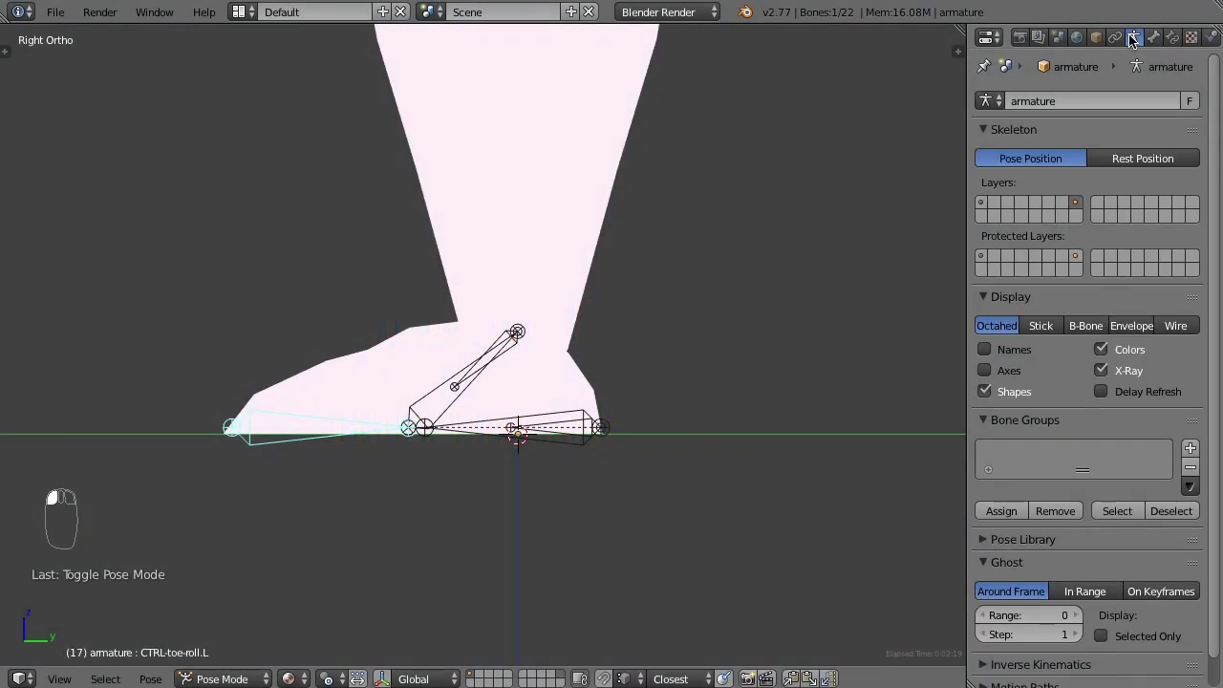
Enable the first bone layer and select the overlapping foot.L and IK-foot.L bones
click(980, 204)
click(982, 205)
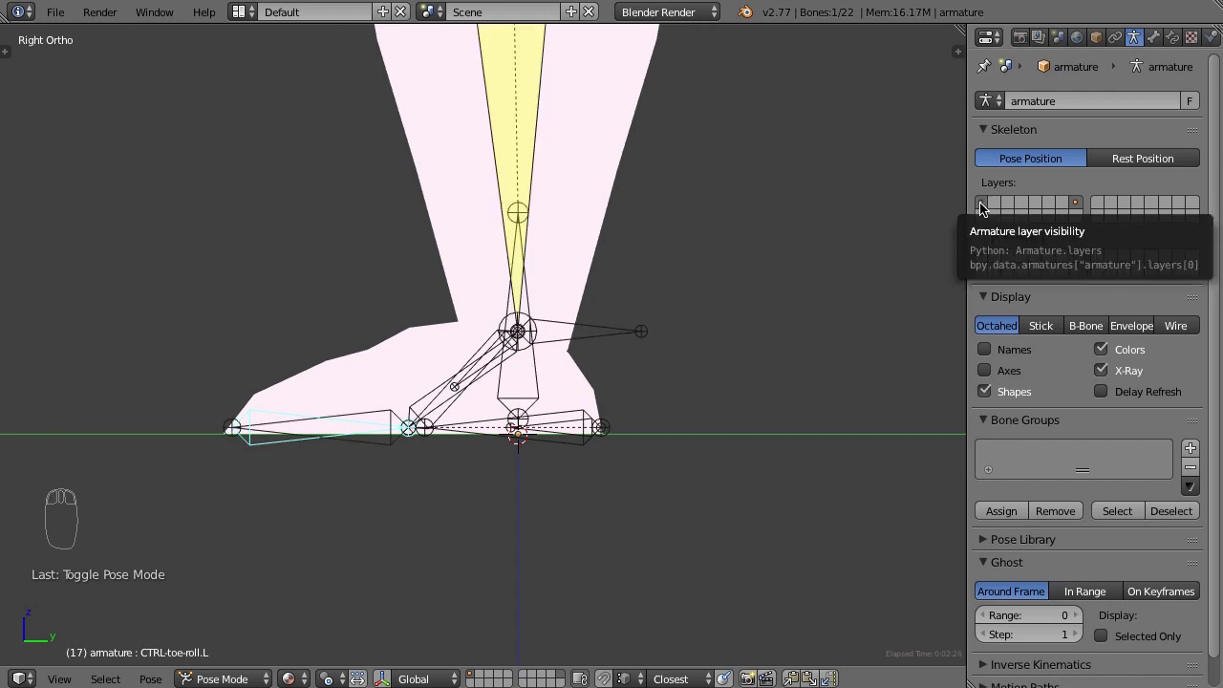
right_click(491, 350)
right_click(492, 351)
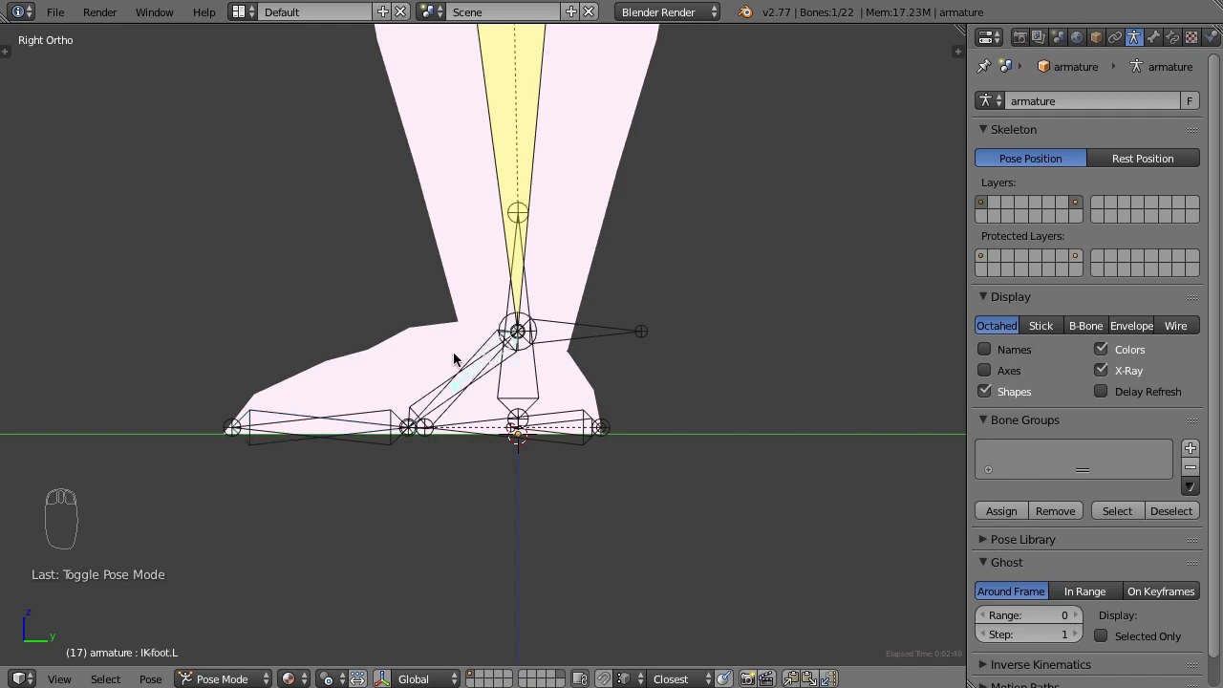
Add an IK constraint on foot.L targeting IK-foot.L with Chain Length 1 and Rotation enabled
shift+right_click(482, 351)
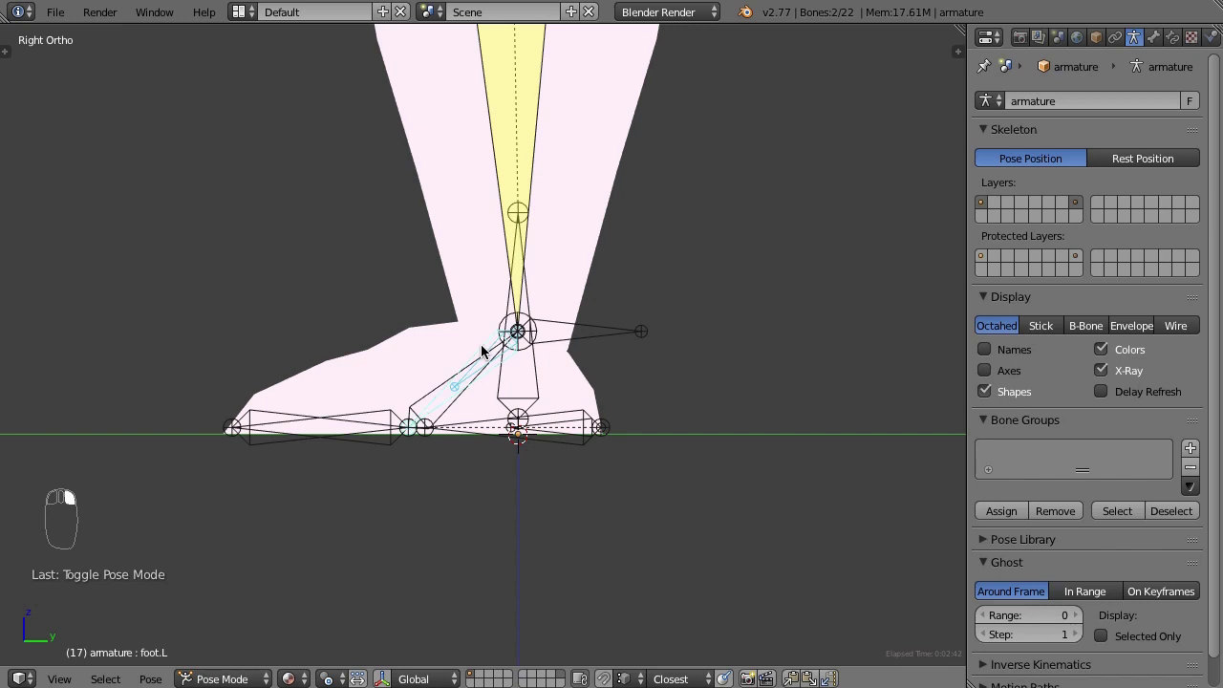
key(shift+i)
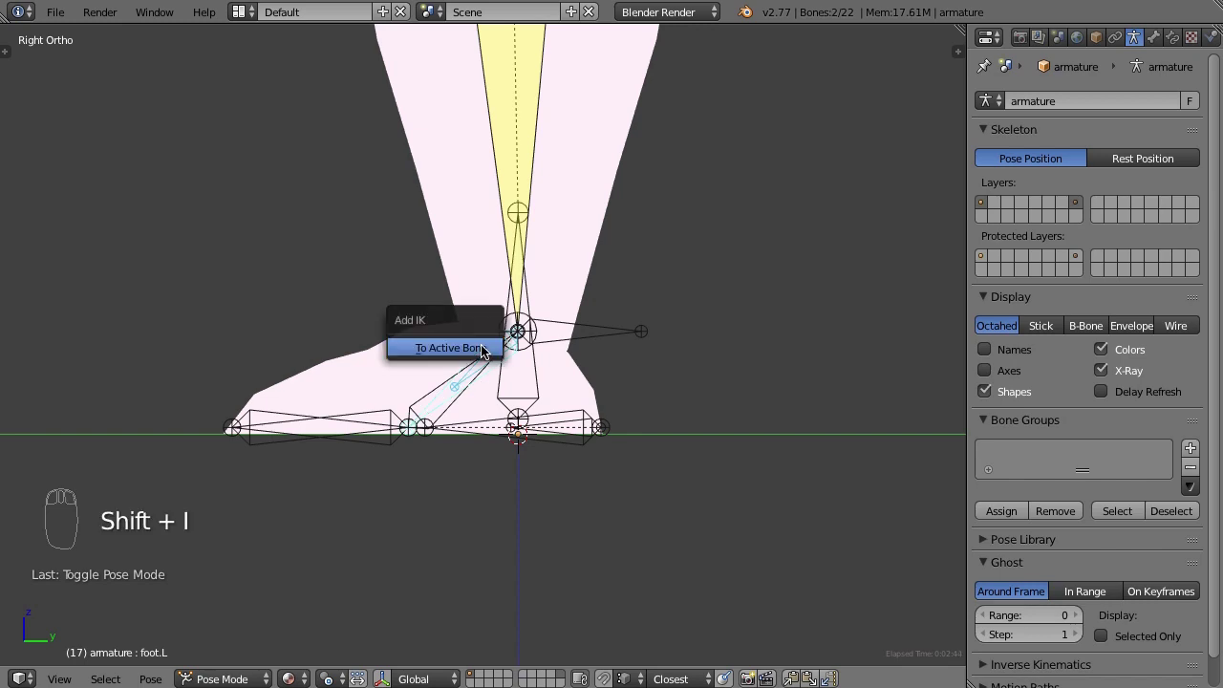
click(482, 349)
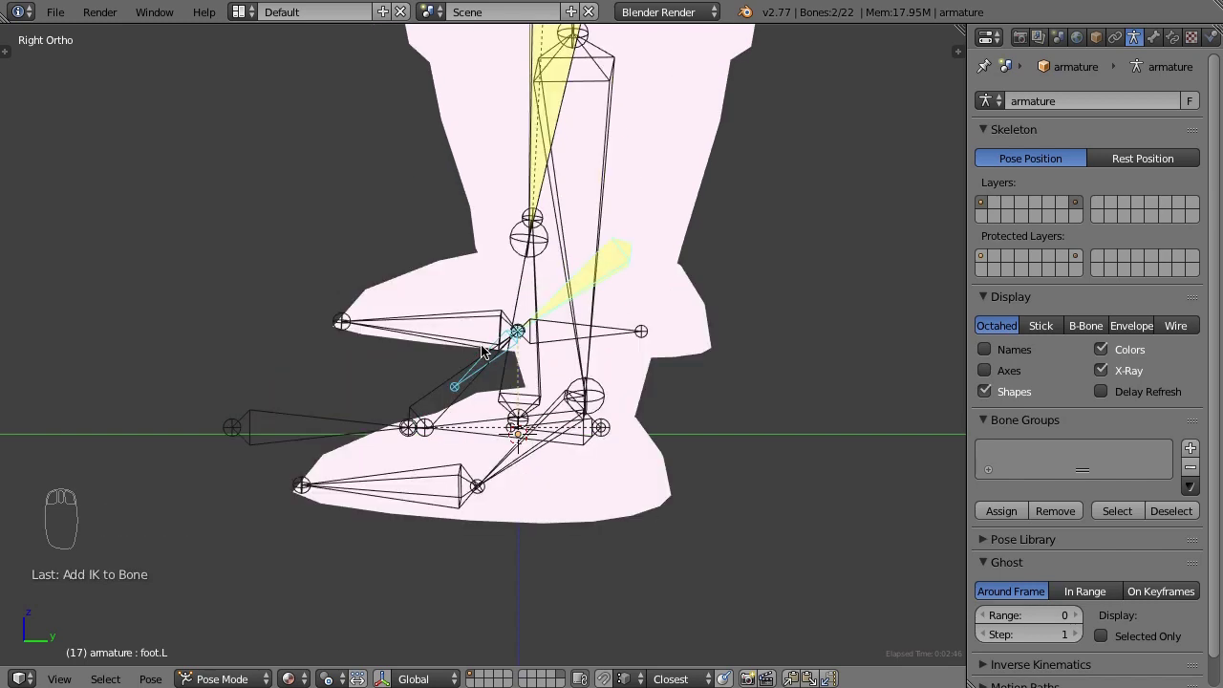
click(1173, 38)
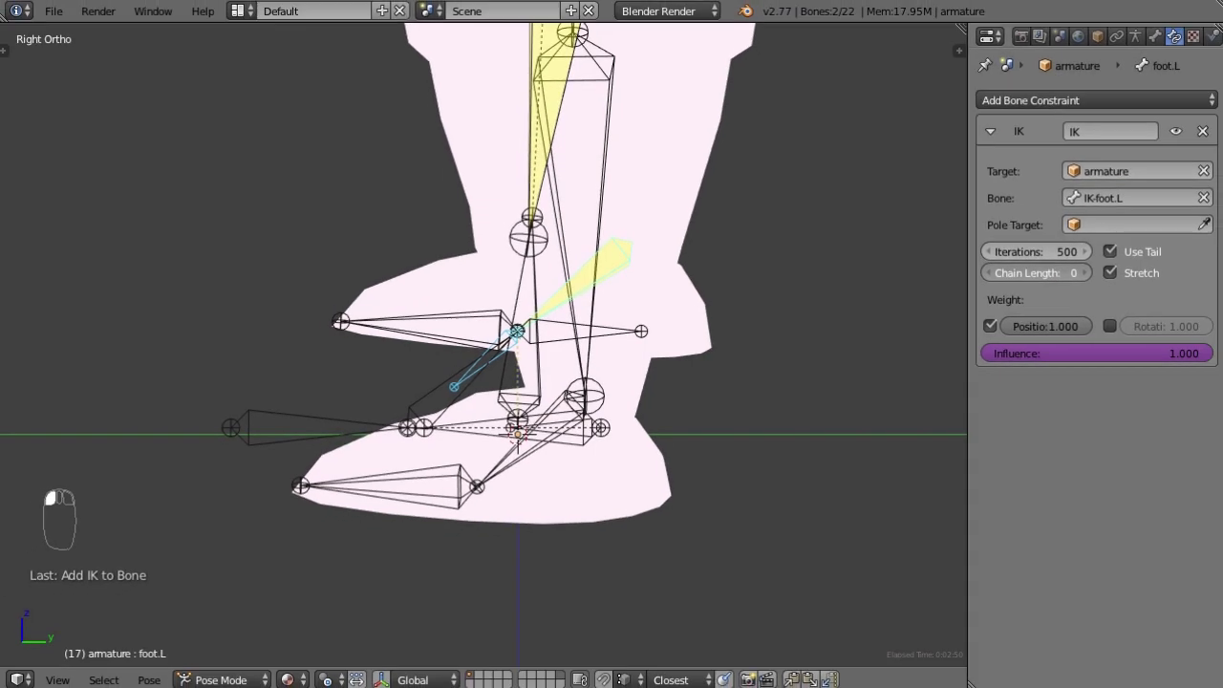
click(1085, 272)
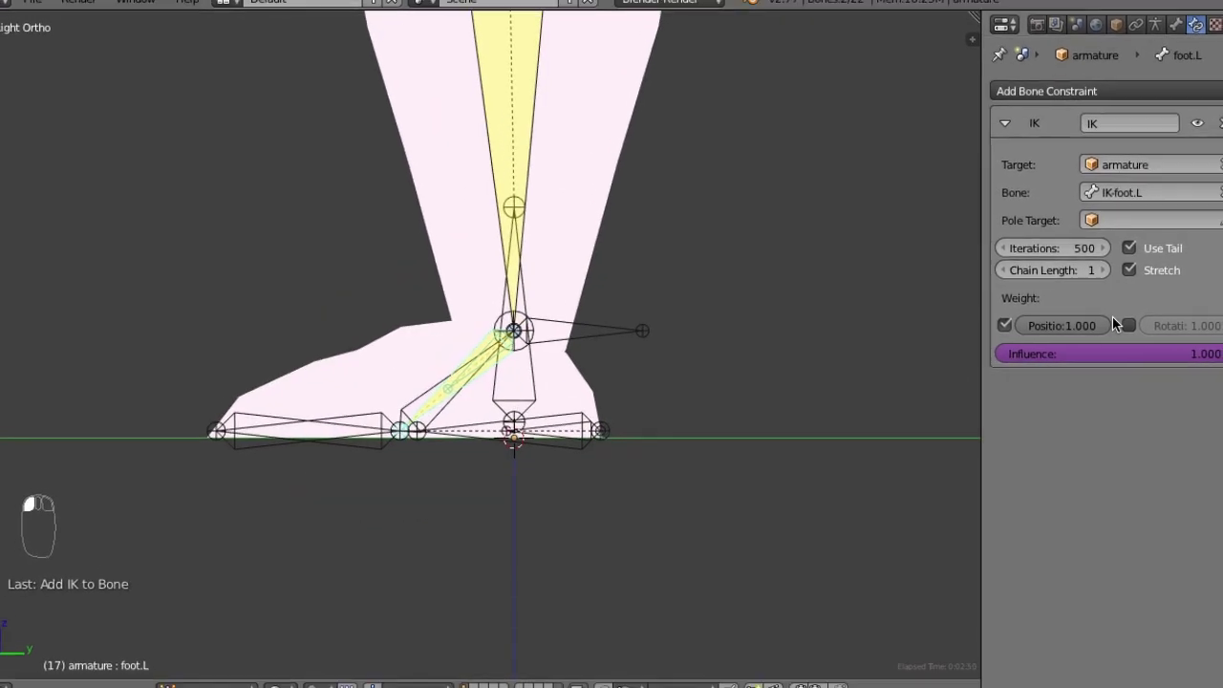
click(1127, 325)
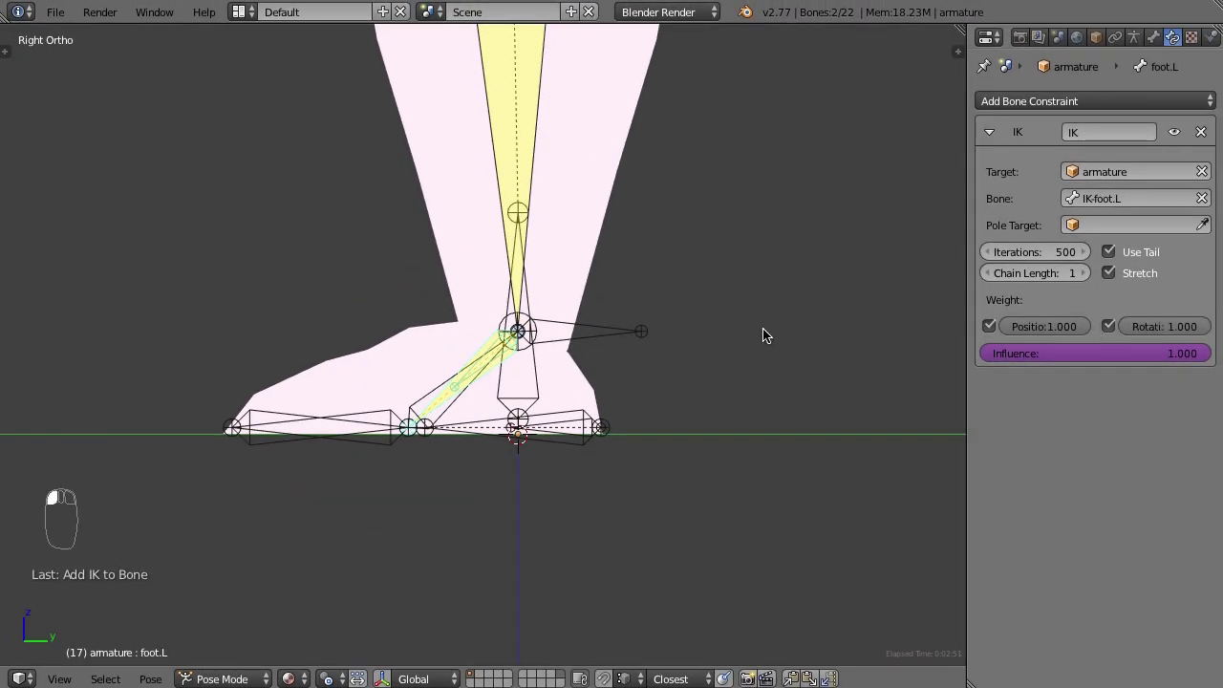
Rotate CTRL-foot-roll.L to confirm the foot follows it
right_click(429, 397)
key(r)
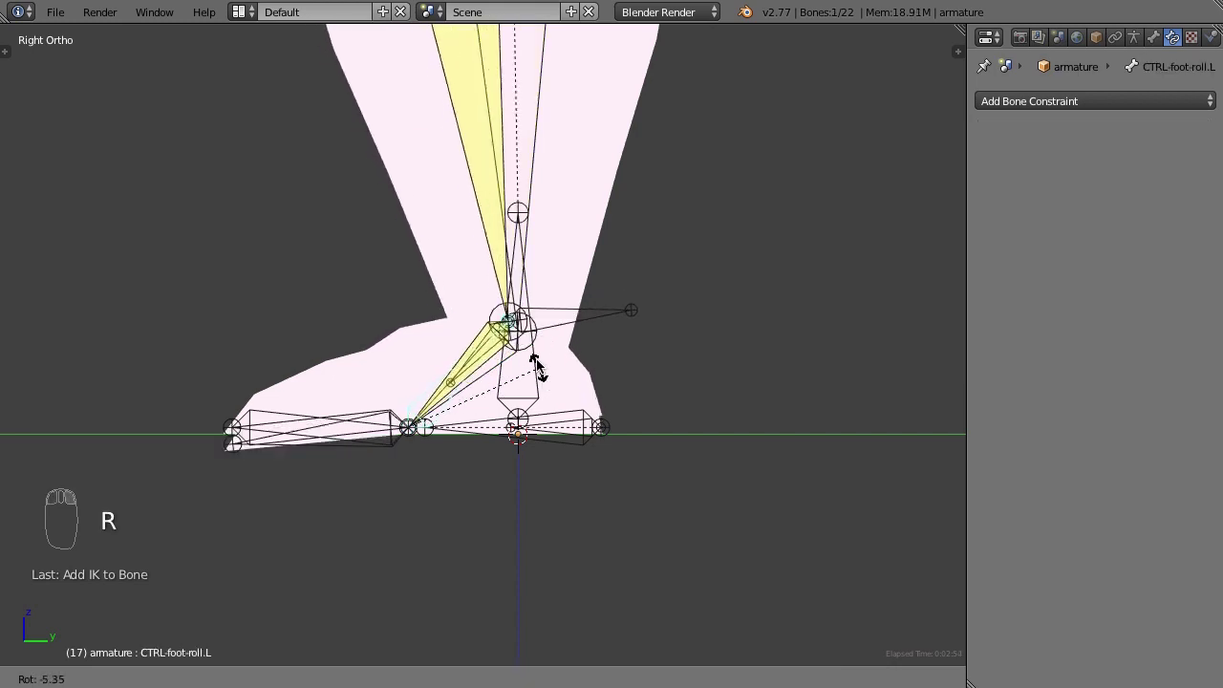
click(544, 385)
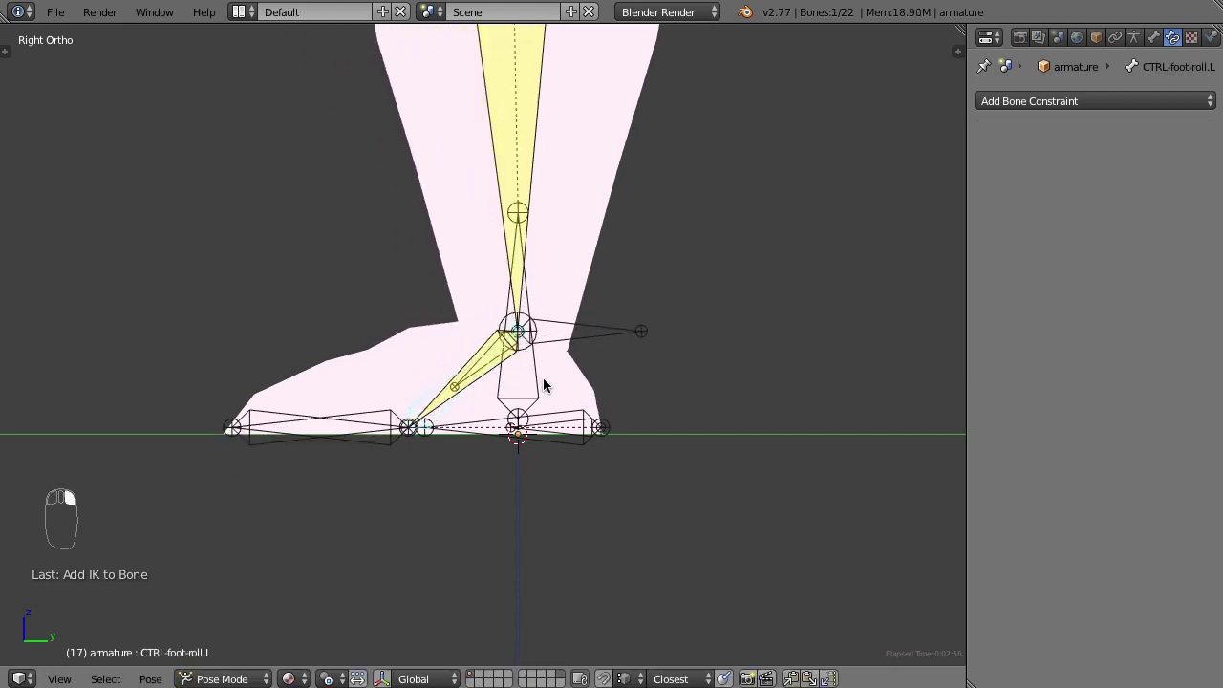
Give toes.L an IK constraint targeting IKtoe.L with Chain Length 1 and Rotation on
right_click(551, 431)
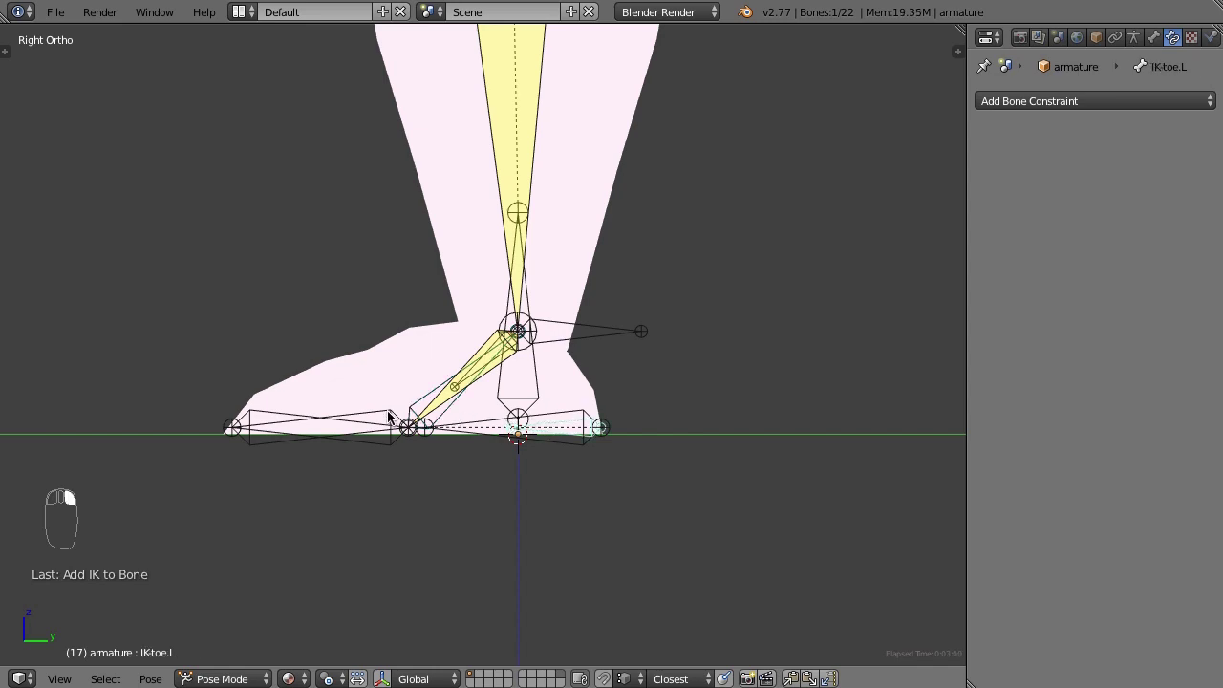
right_click(389, 419)
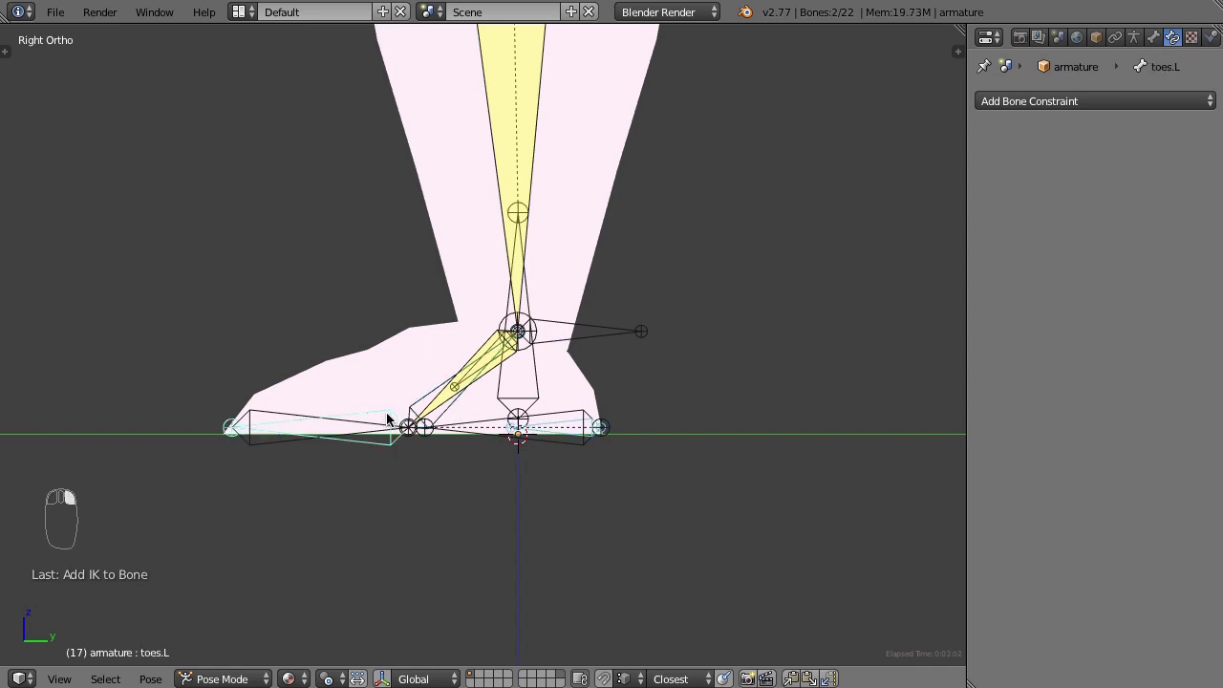
key(shift+i)
click(389, 417)
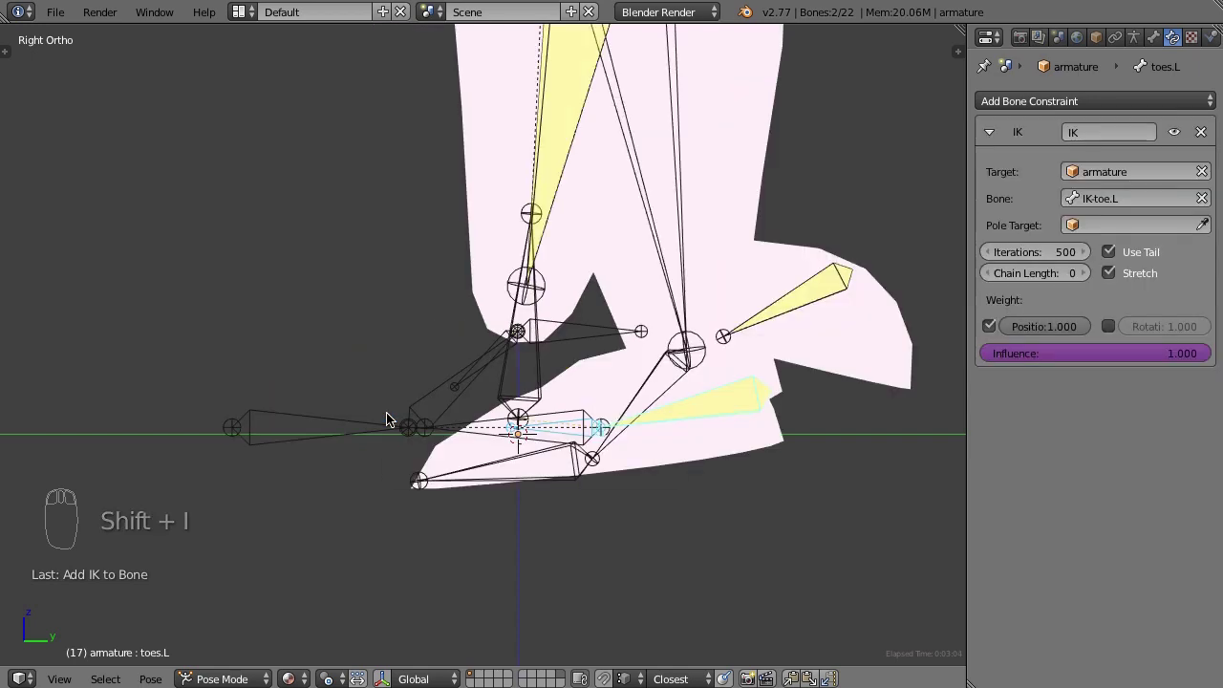
click(1084, 272)
click(1109, 326)
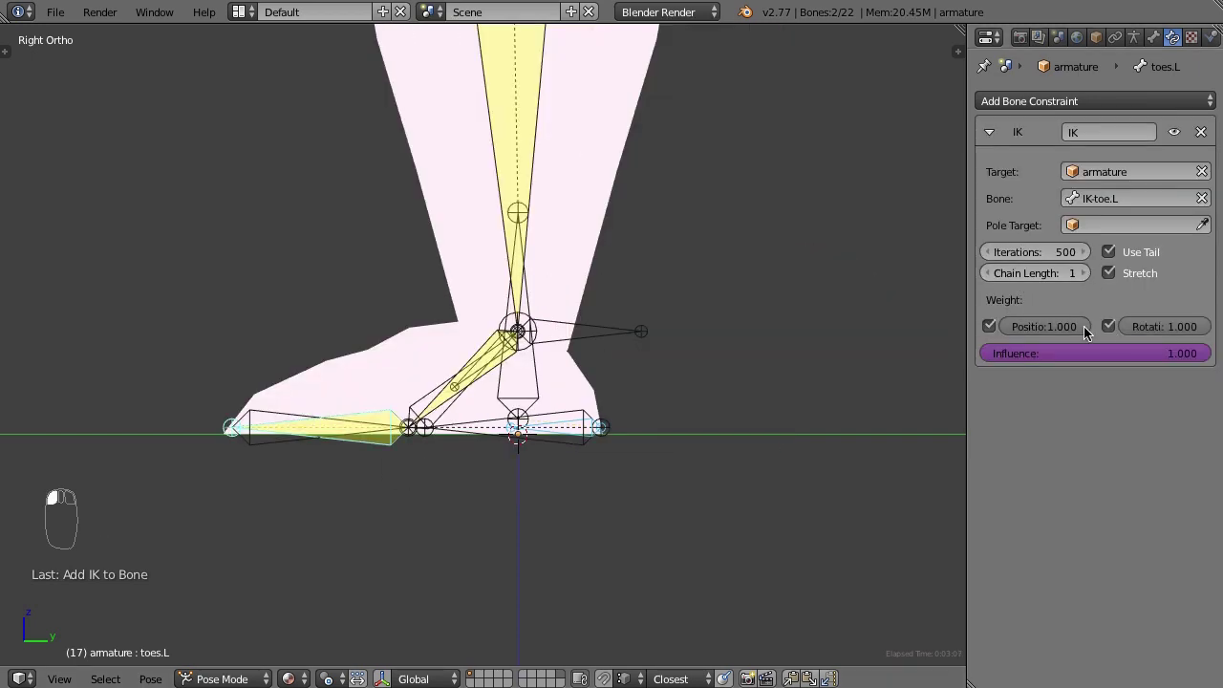
right_click(508, 405)
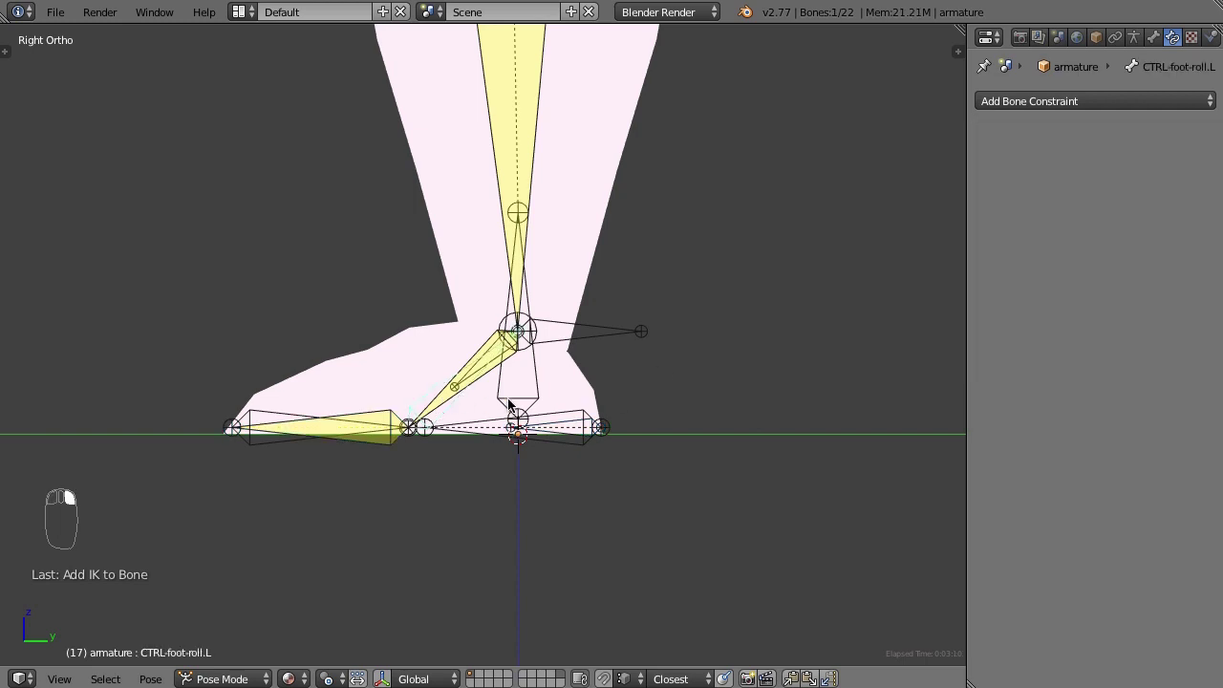
Test-rotate the foot-roll and heel-roll controls
key(r)
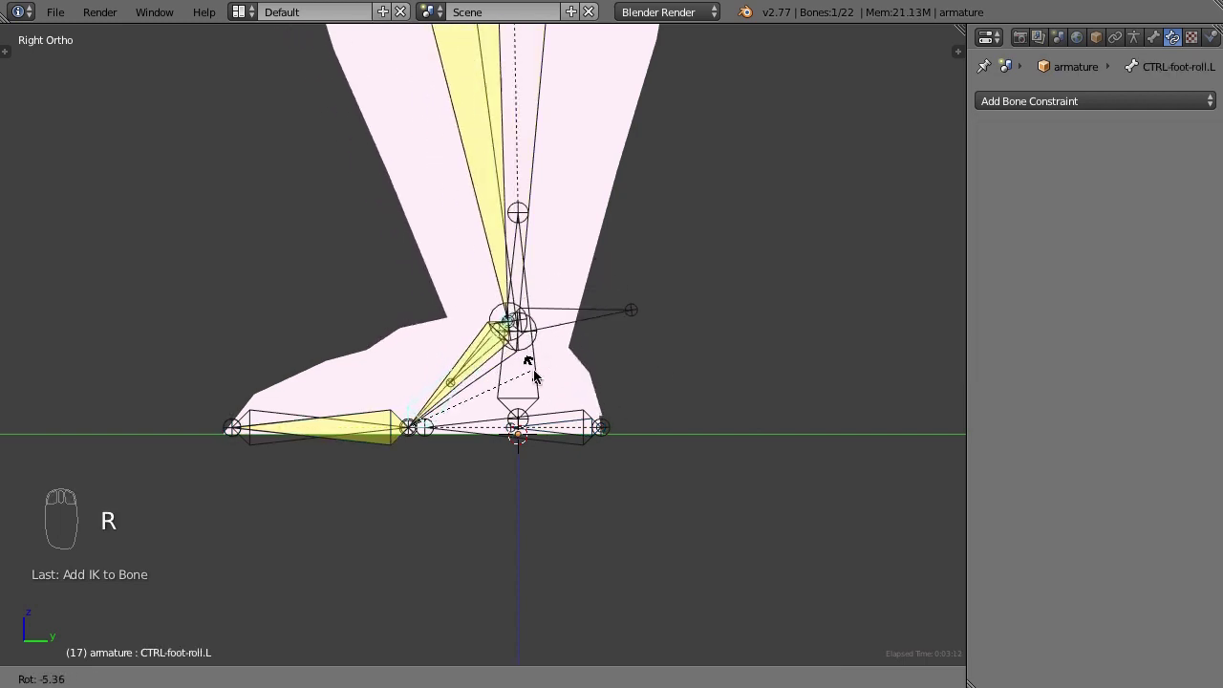
right_click(552, 385)
right_click(568, 420)
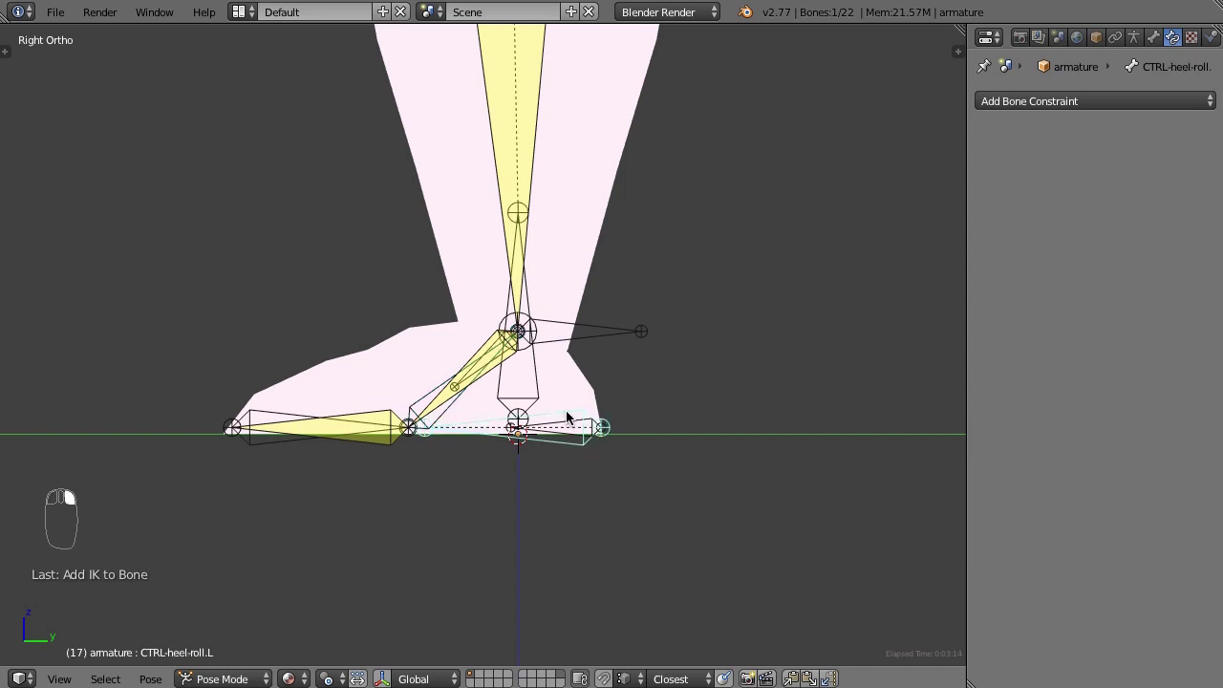
key(r)
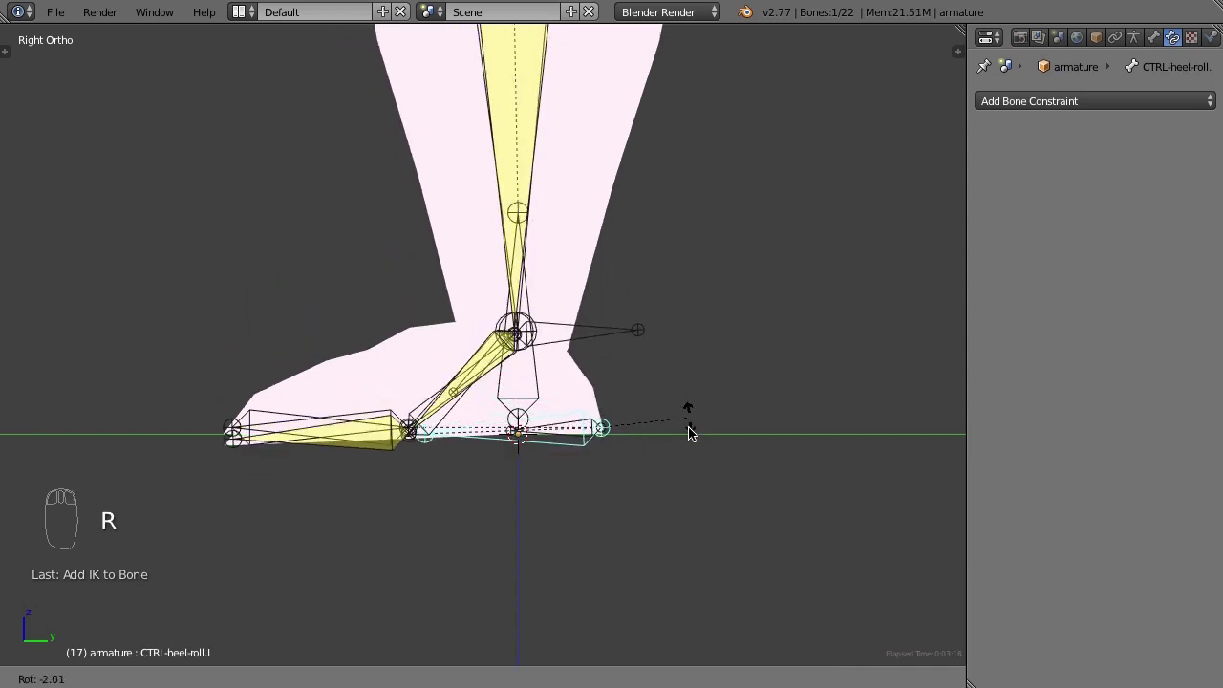
Move and rotate the toe-roll control to test the foot rig
right_click(684, 462)
middle_drag(684, 463, 684, 489)
key(KP_3)
key(g)
click(813, 380)
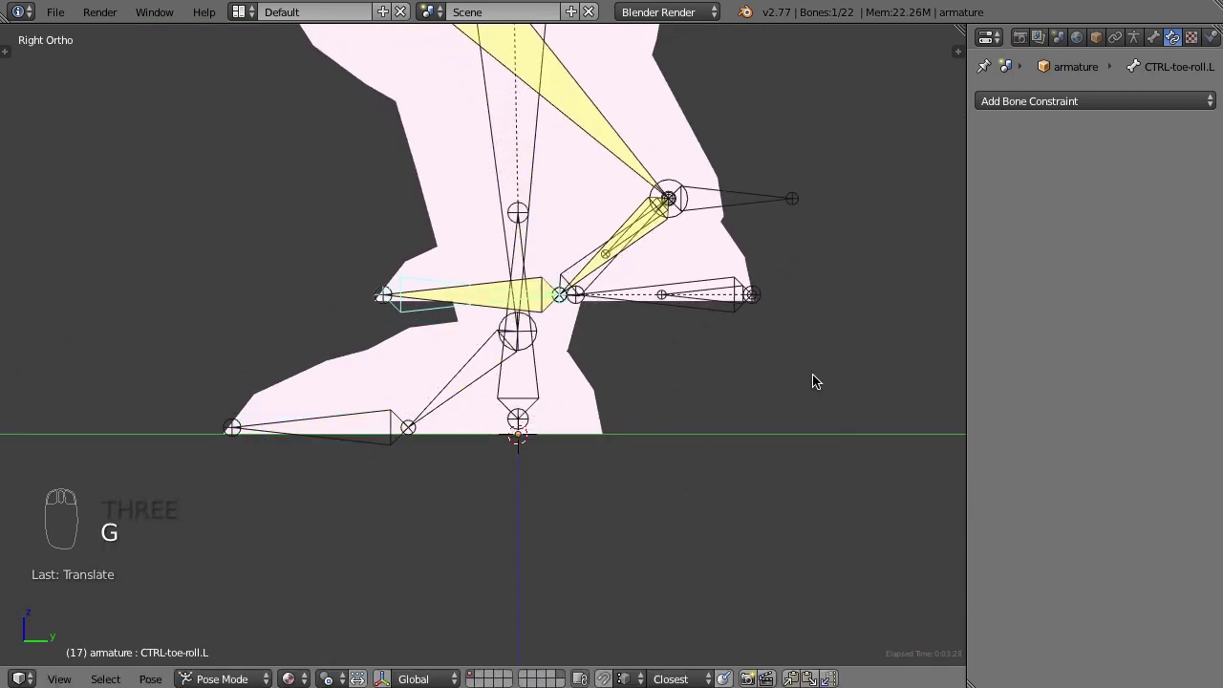
key(r)
click(619, 291)
Clear the foot-roll control's rotation back to rest with Alt+R
middle_drag(620, 291, 567, 253)
right_click(567, 253)
key(f)
key(KP_3)
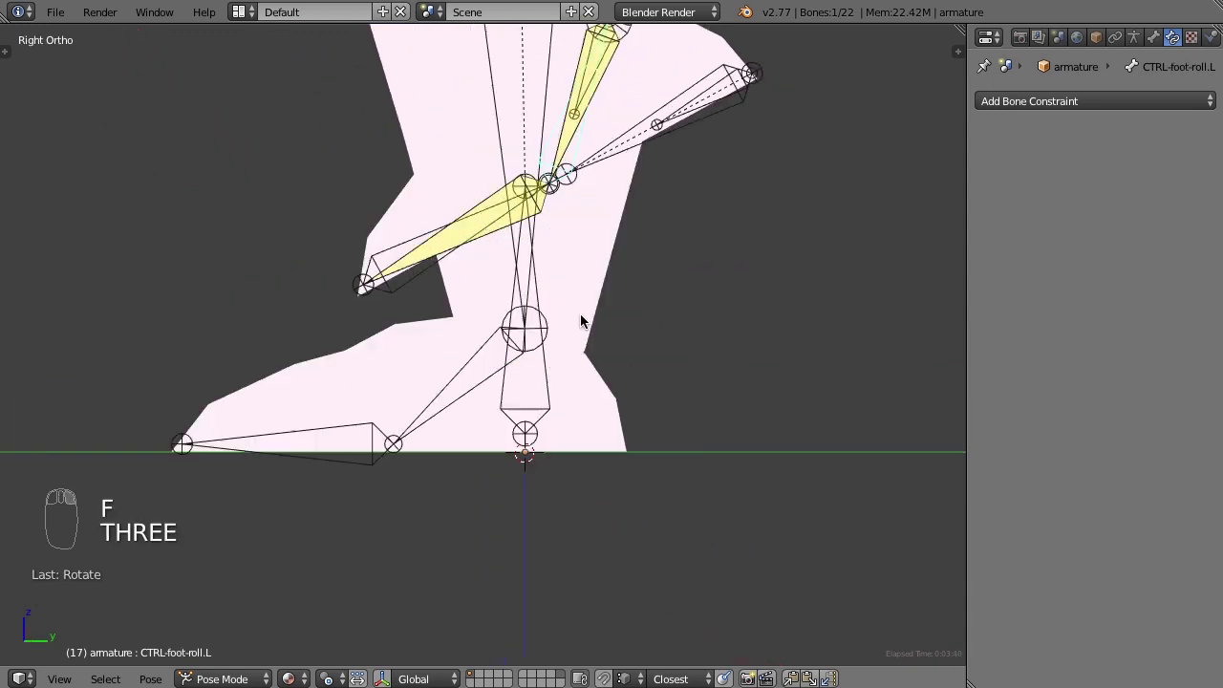
scroll(580, 320, down, 6)
key(alt+r)
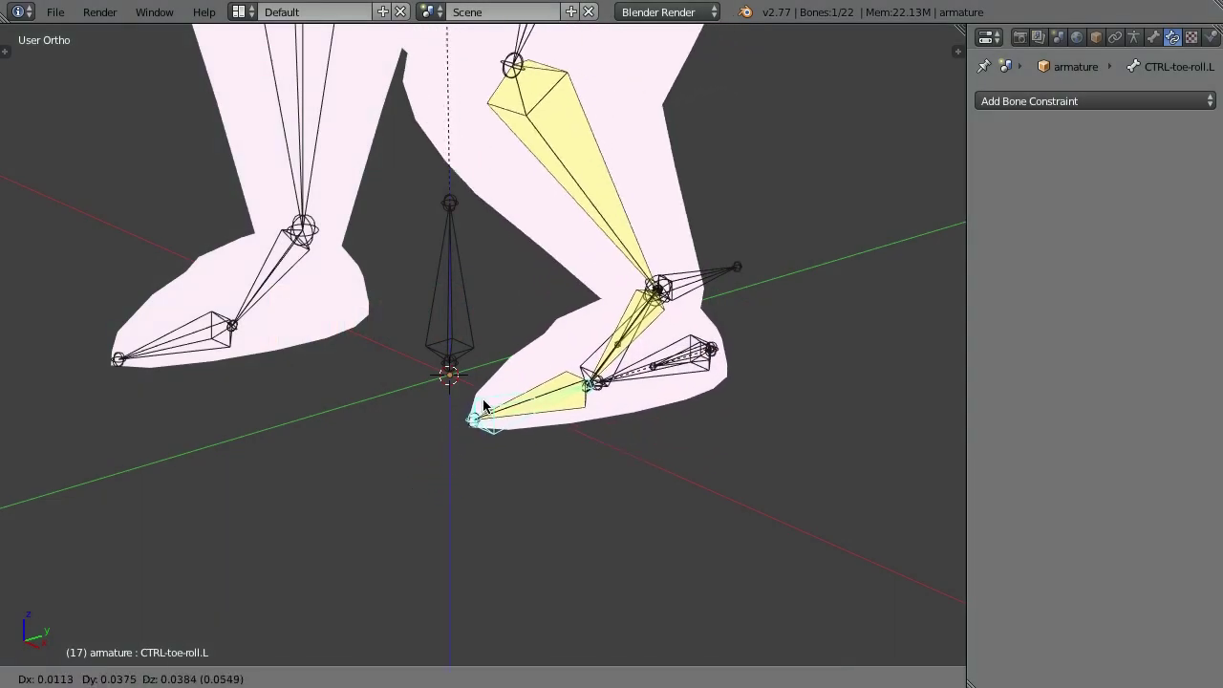
Place the toe-roll control, then try moving root and cancel the move
click(455, 423)
right_click(447, 329)
key(g)
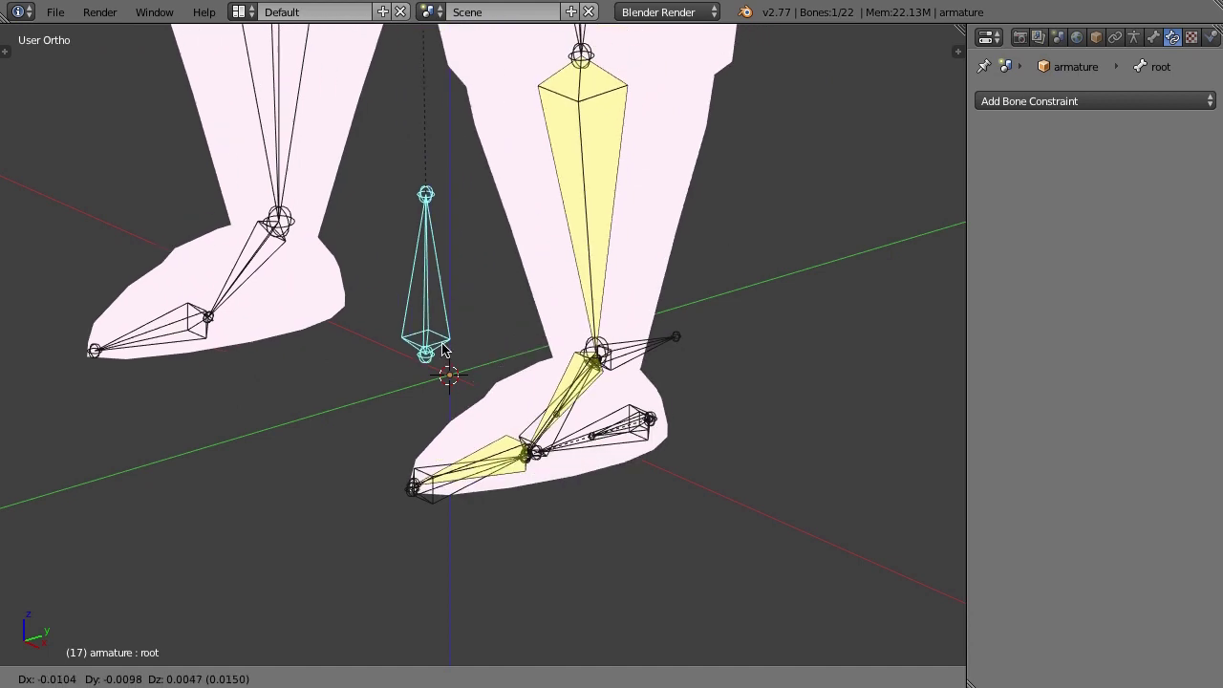
key(Escape)
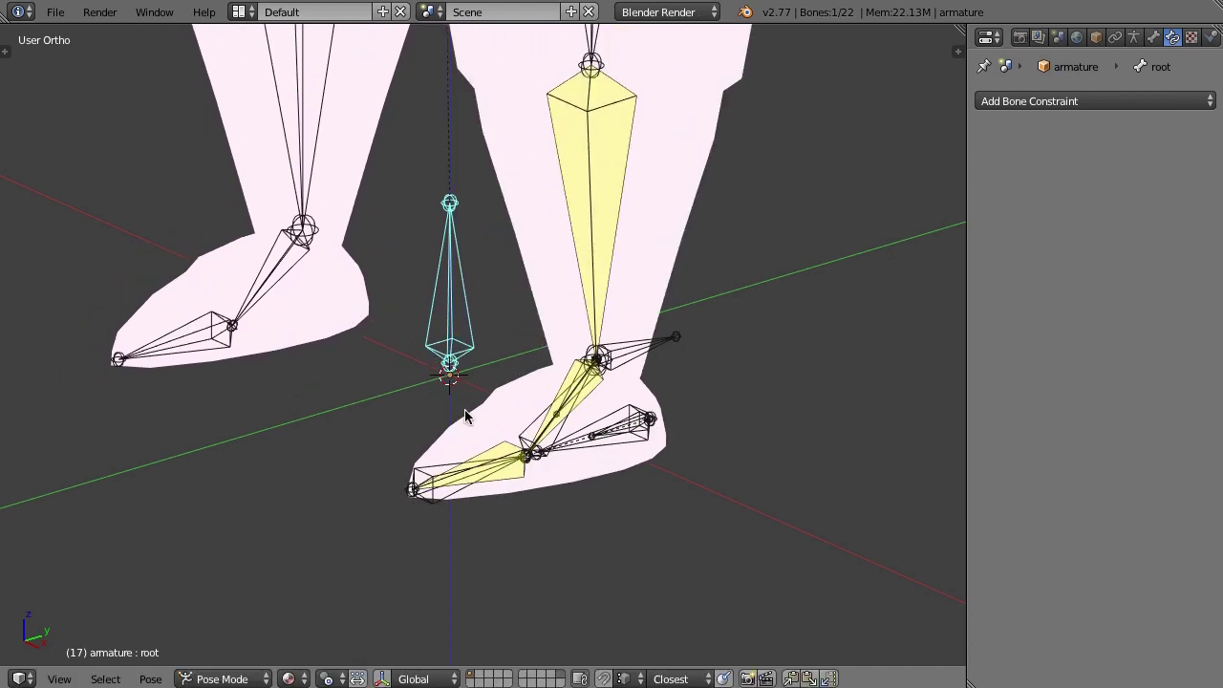
In Edit Mode, parent CTRL-toe-roll.L to root with Keep Offset
right_click(432, 470)
key(Tab)
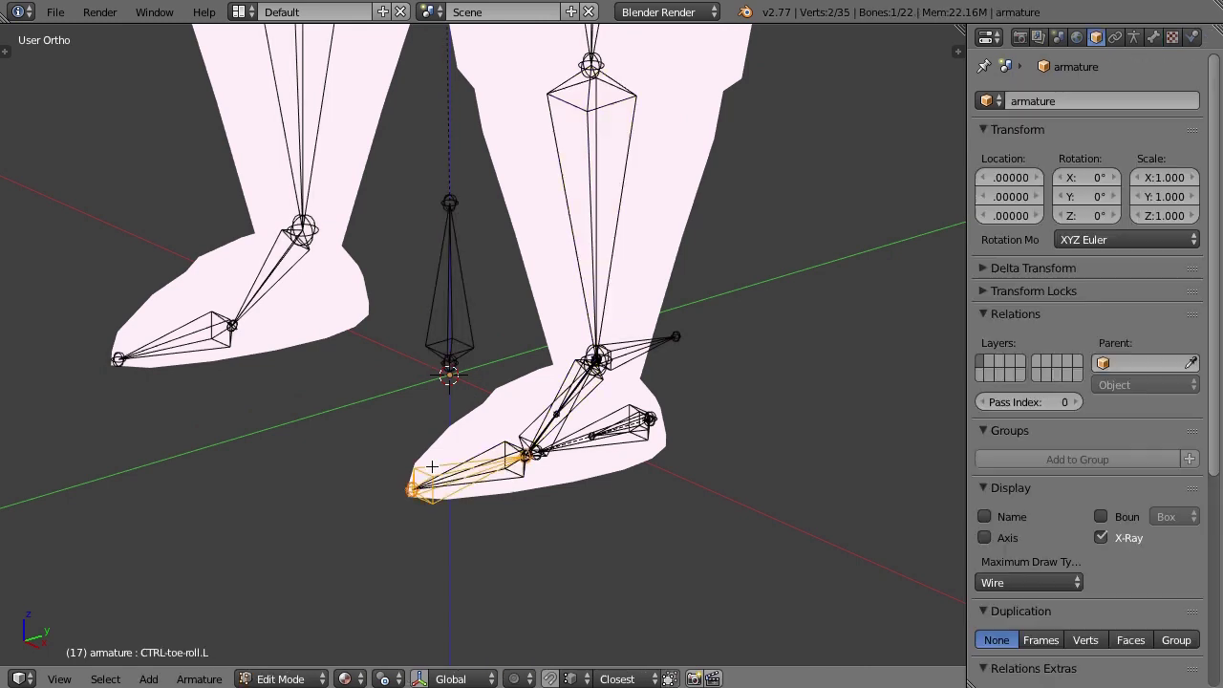
shift+right_click(471, 313)
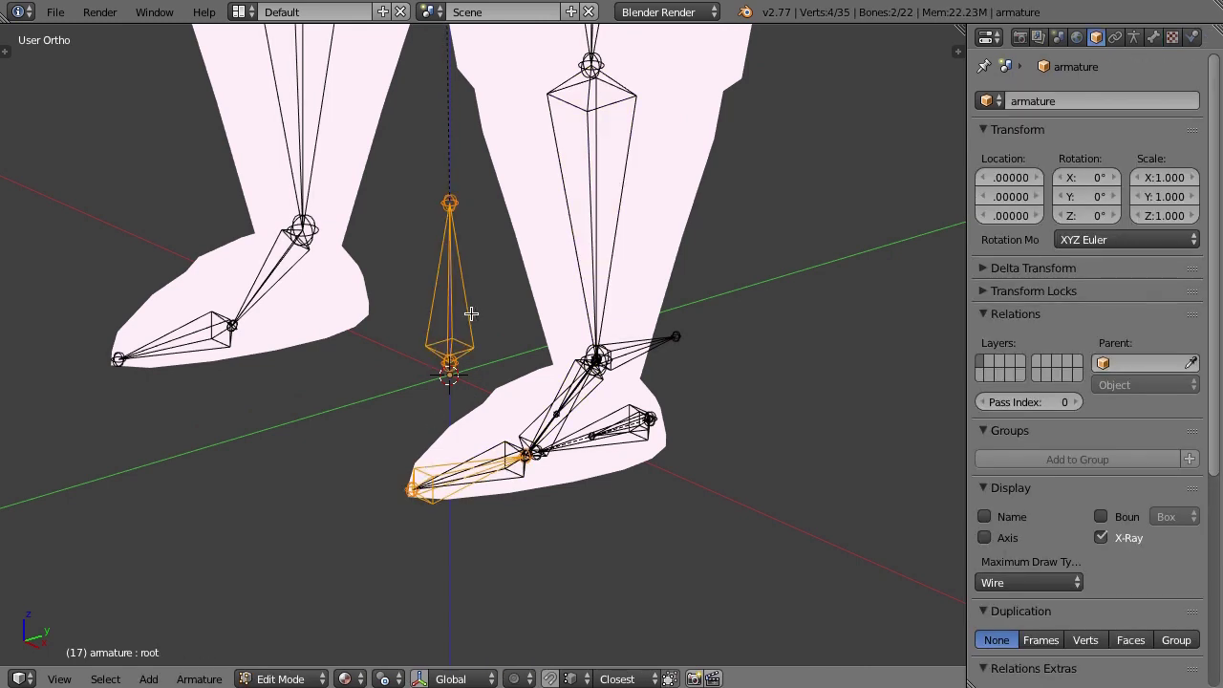
key(ctrl+p)
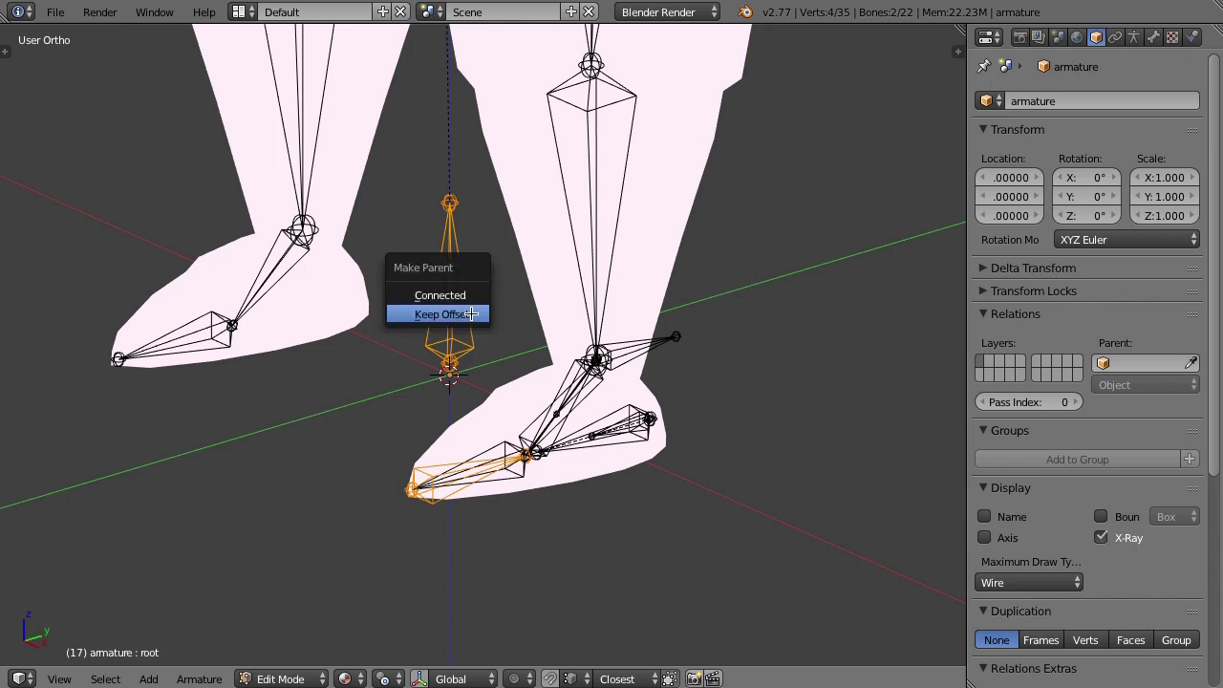
click(471, 314)
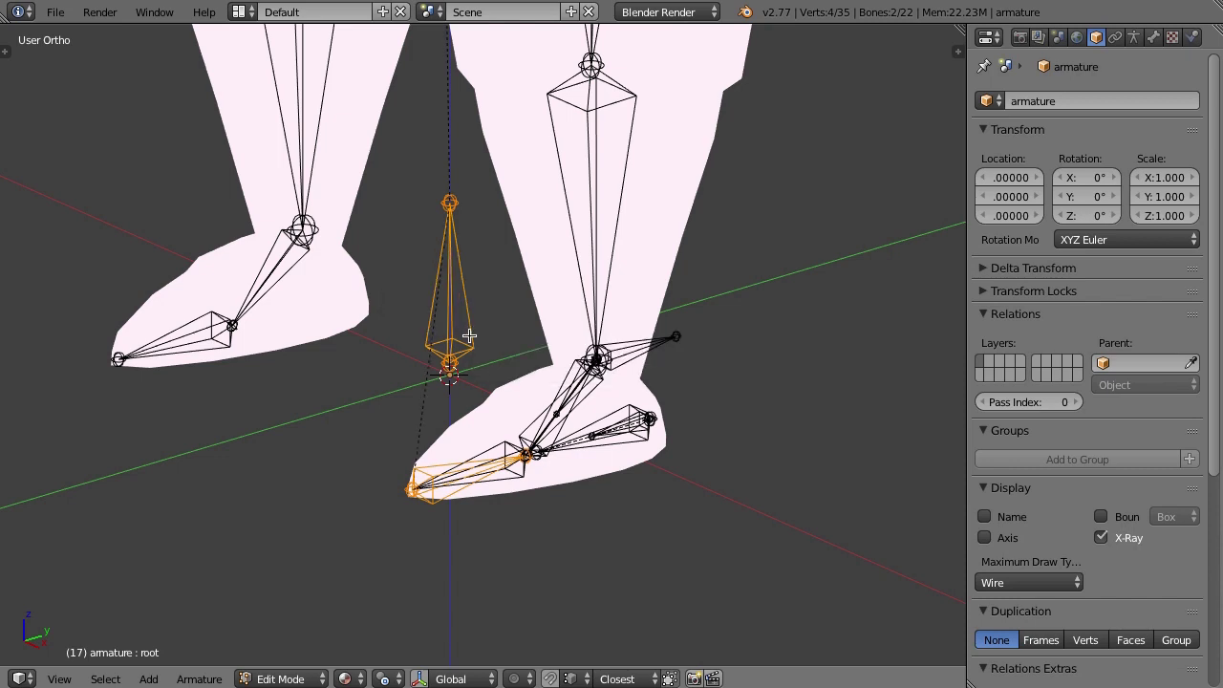
Back in Pose Mode, test-move the rig twice to check the toe-roll control follows, cancelling each
key(ctrl+Tab)
key(g)
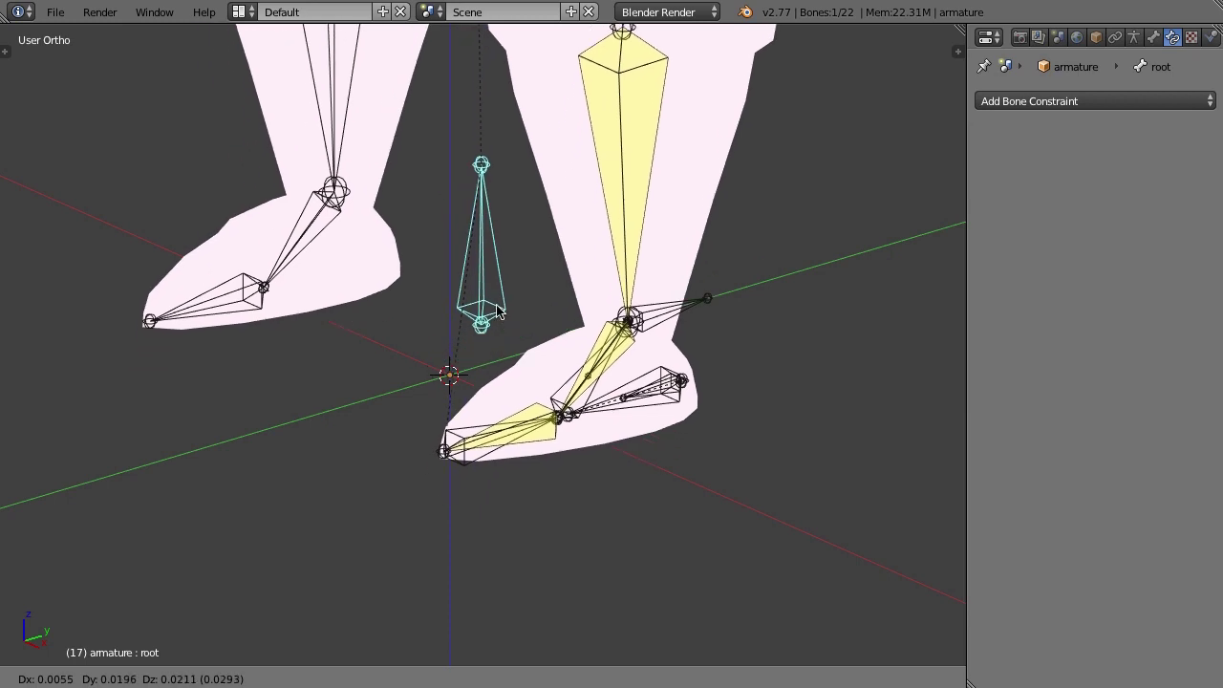
right_click(414, 360)
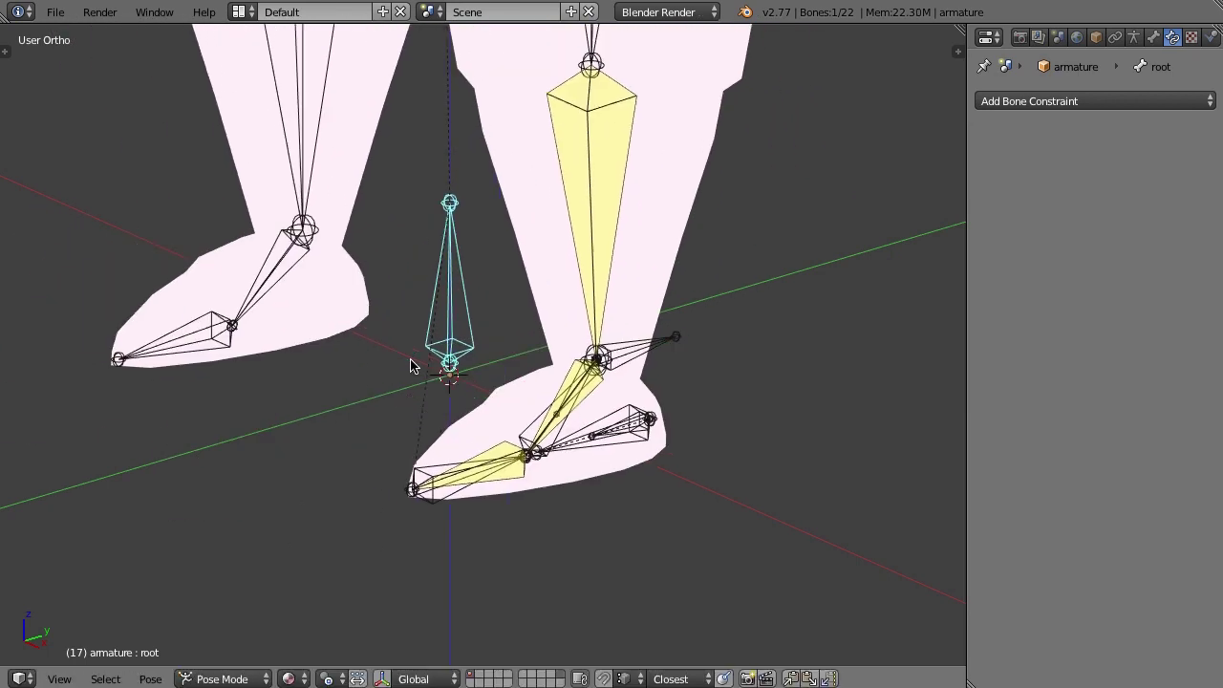
scroll(413, 366, down, 5)
key(g)
right_click(469, 402)
shift+scroll(315, 503, up, 5)
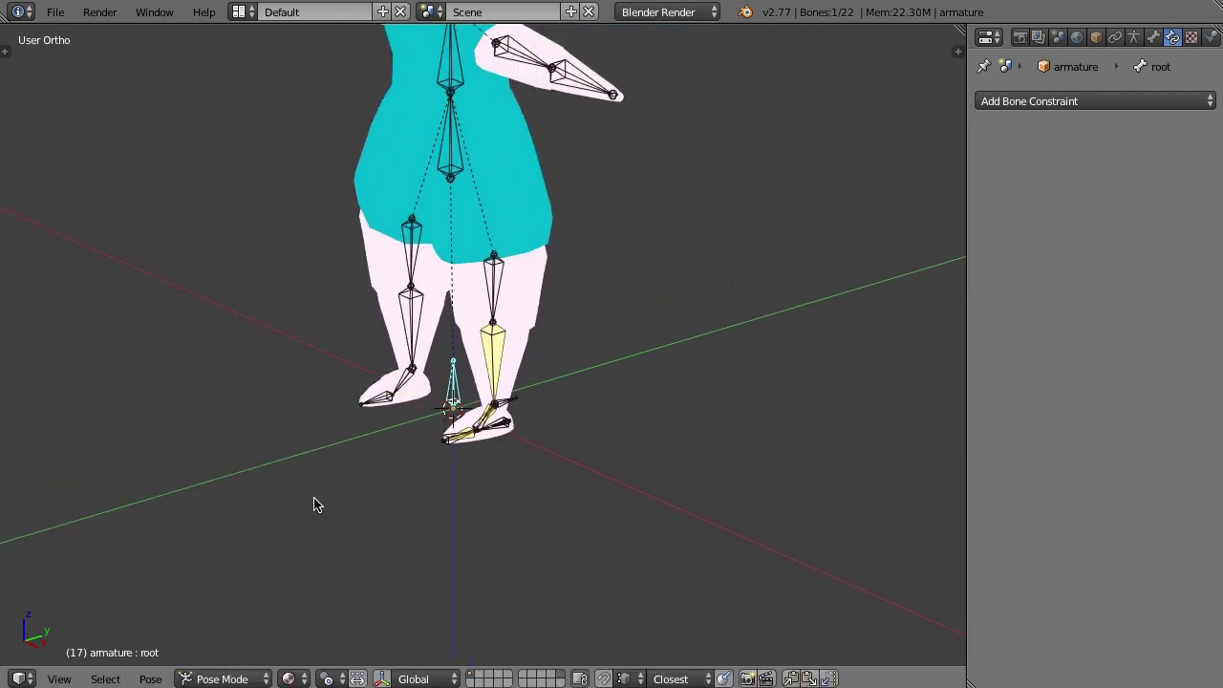
middle_drag(381, 547, 464, 531)
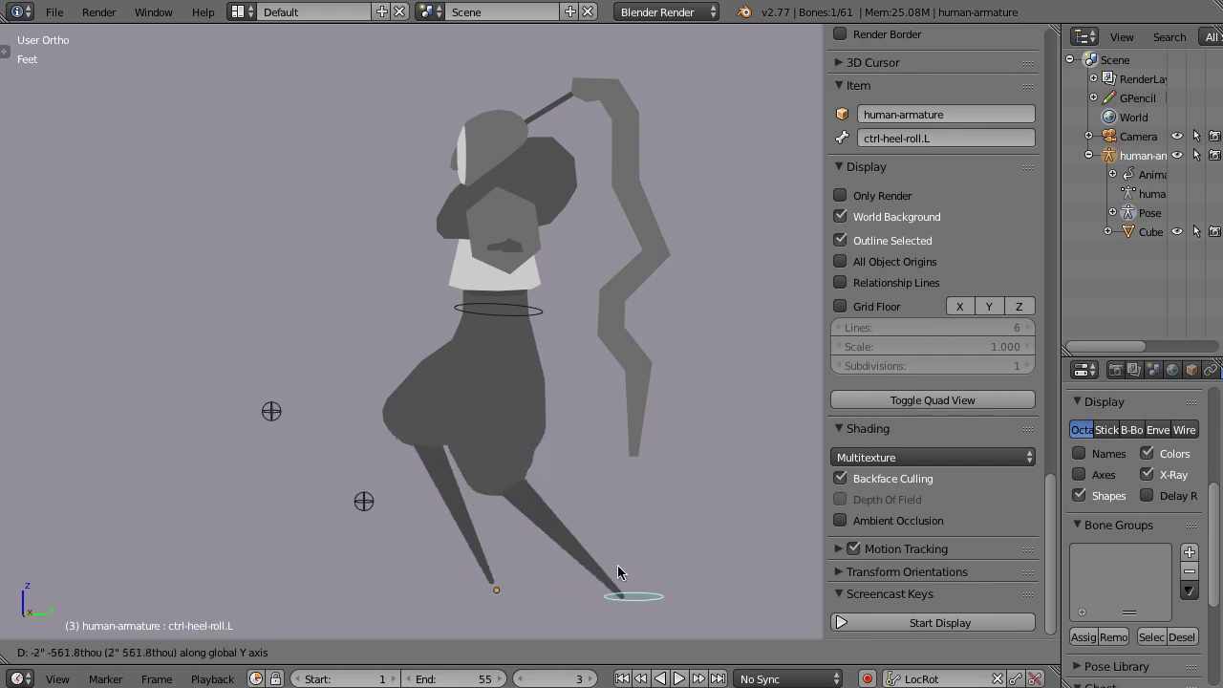
Swing the left leg by moving its IK target further right, then grab the heel-roll control
click(617, 565)
middle_drag(515, 545, 676, 554)
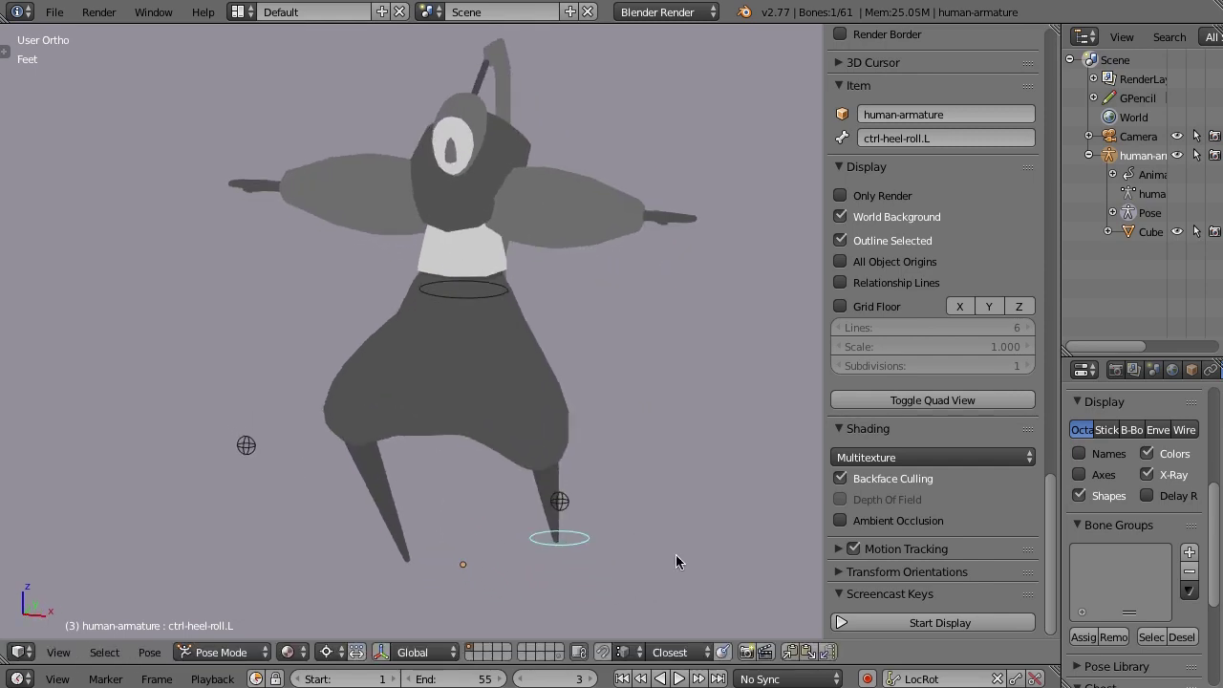
right_click(570, 504)
key(g)
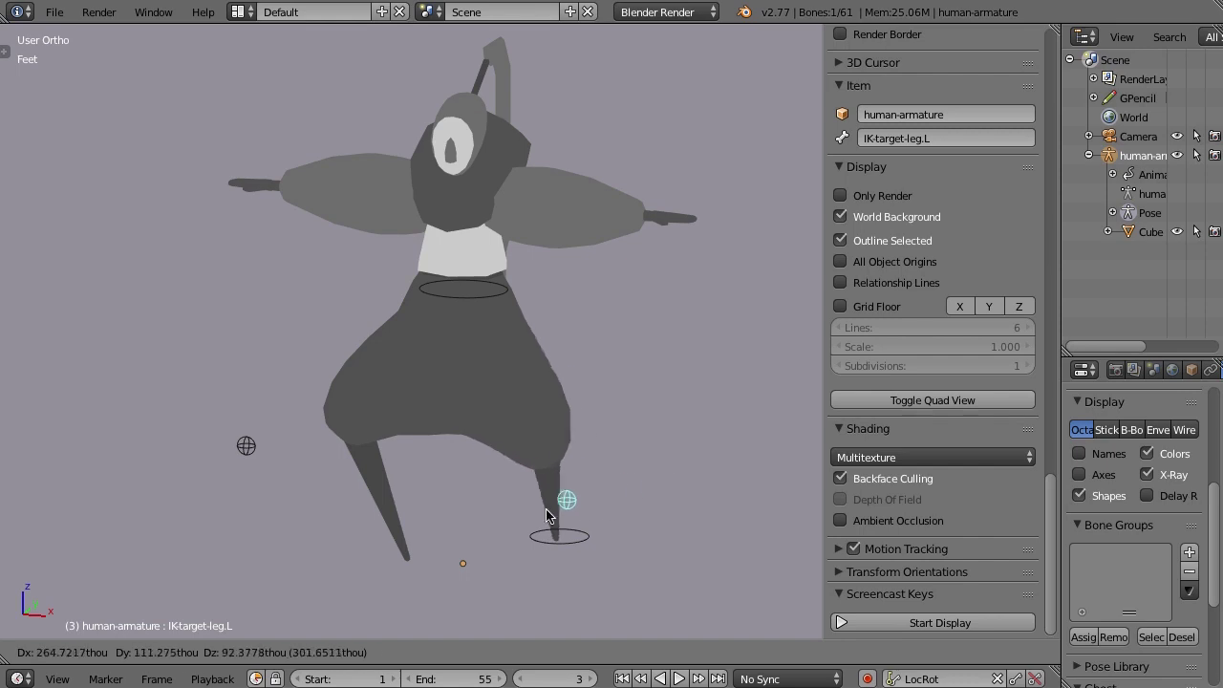
click(578, 514)
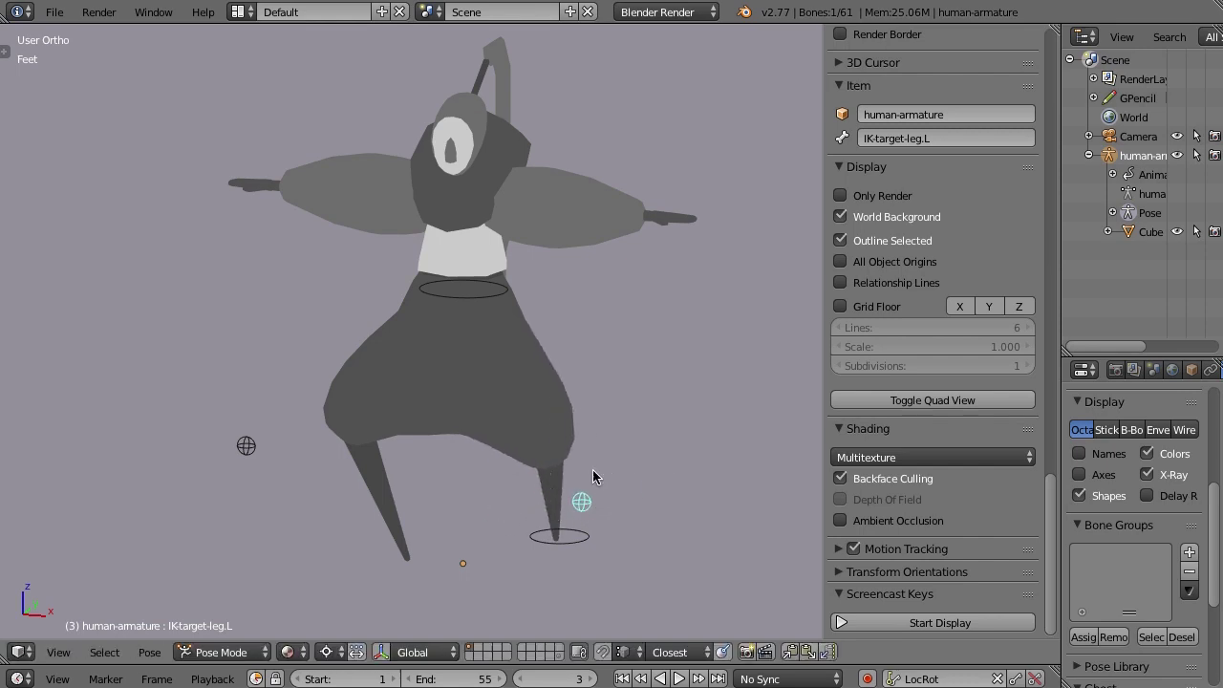
right_click(585, 547)
key(g)
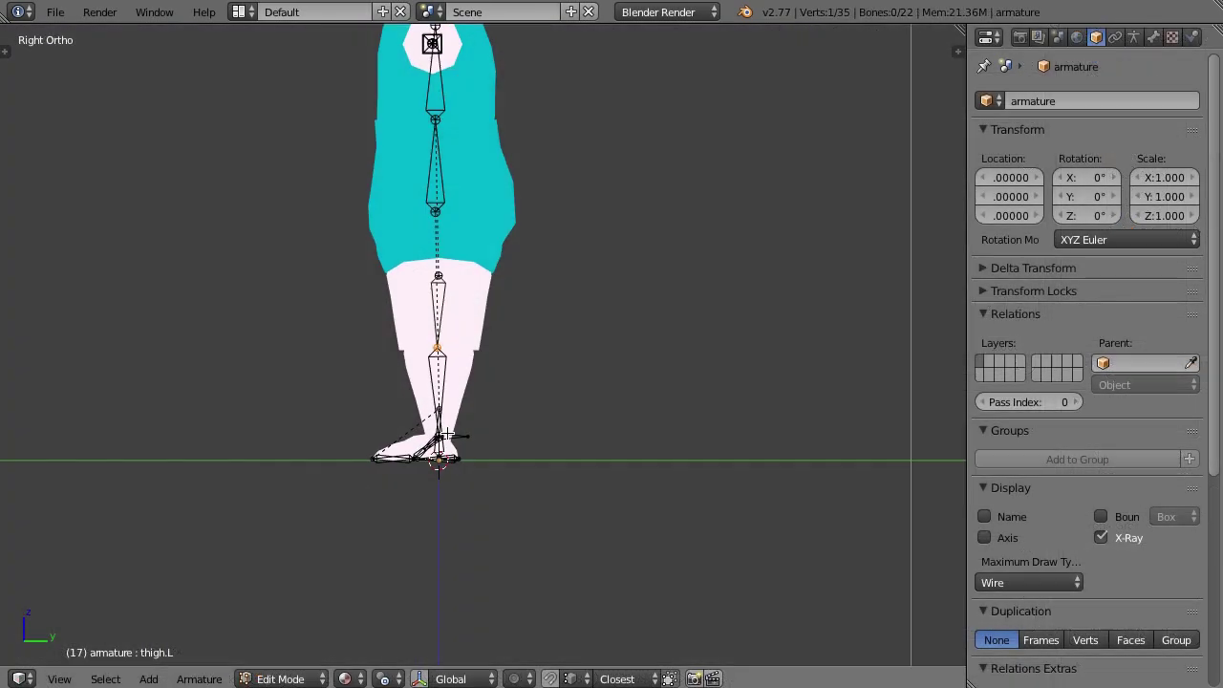
Extrude a new bone from the knee straight along Y
scroll(595, 289, up, 4)
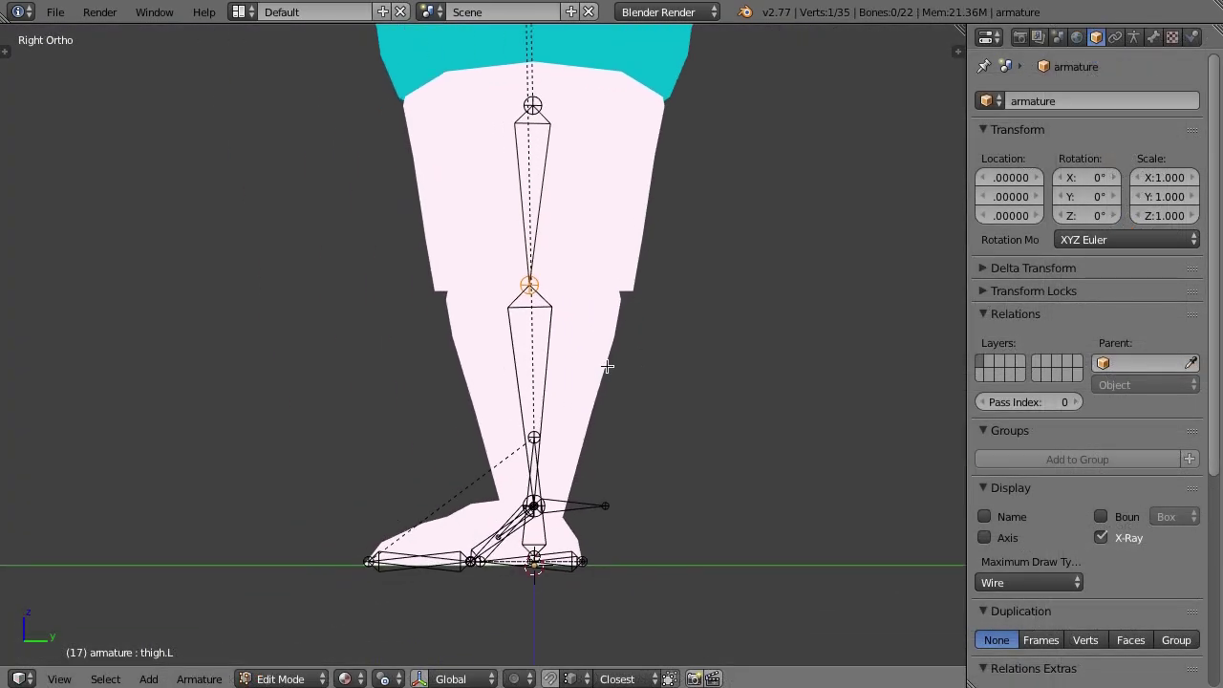
key(g)
key(y)
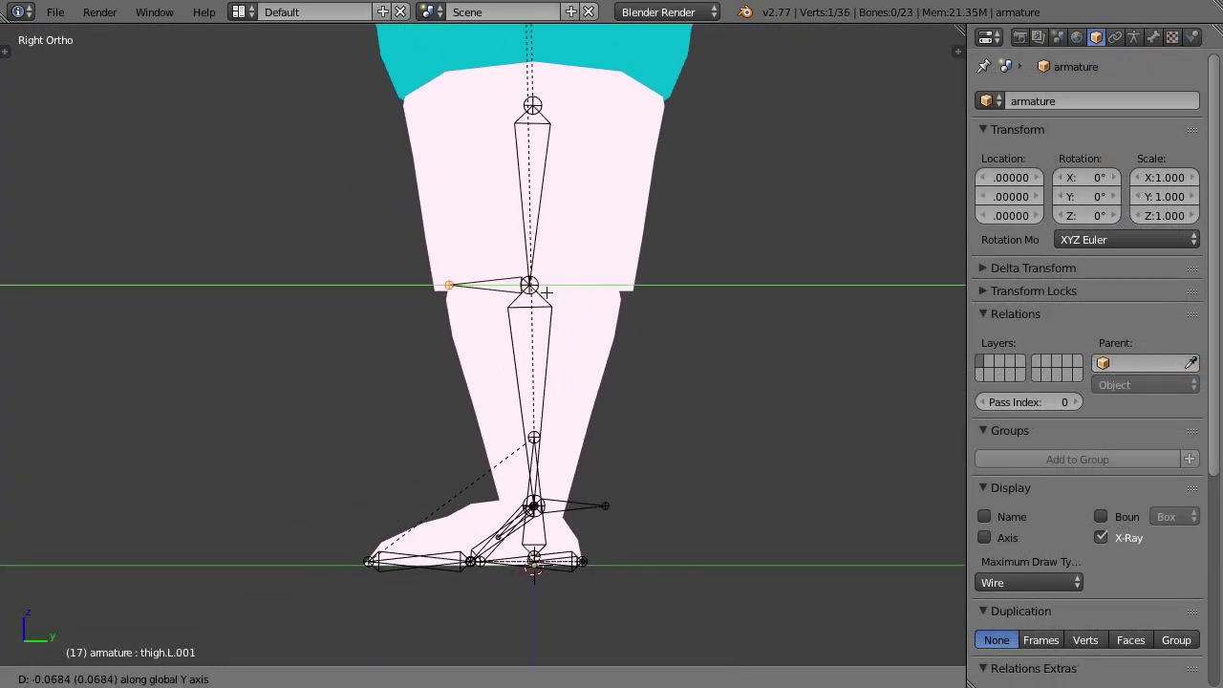
click(547, 290)
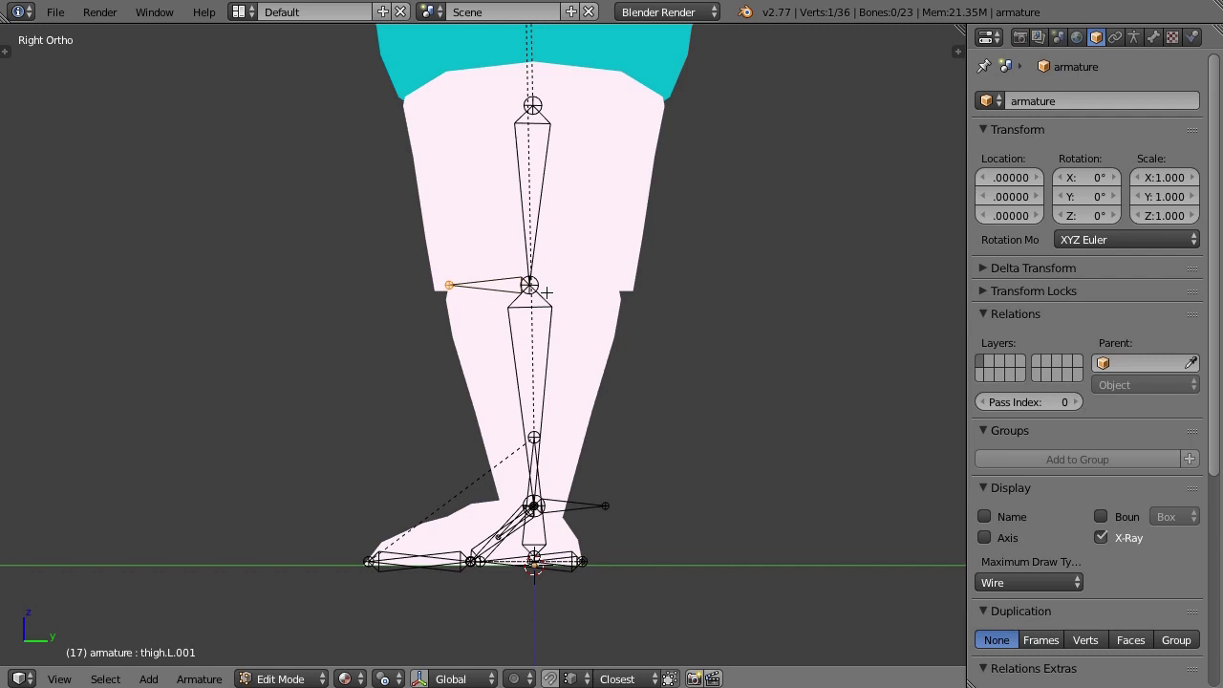
Clear the new bone's parent and move it along Y in front of the knee
click(488, 290)
key(alt+p)
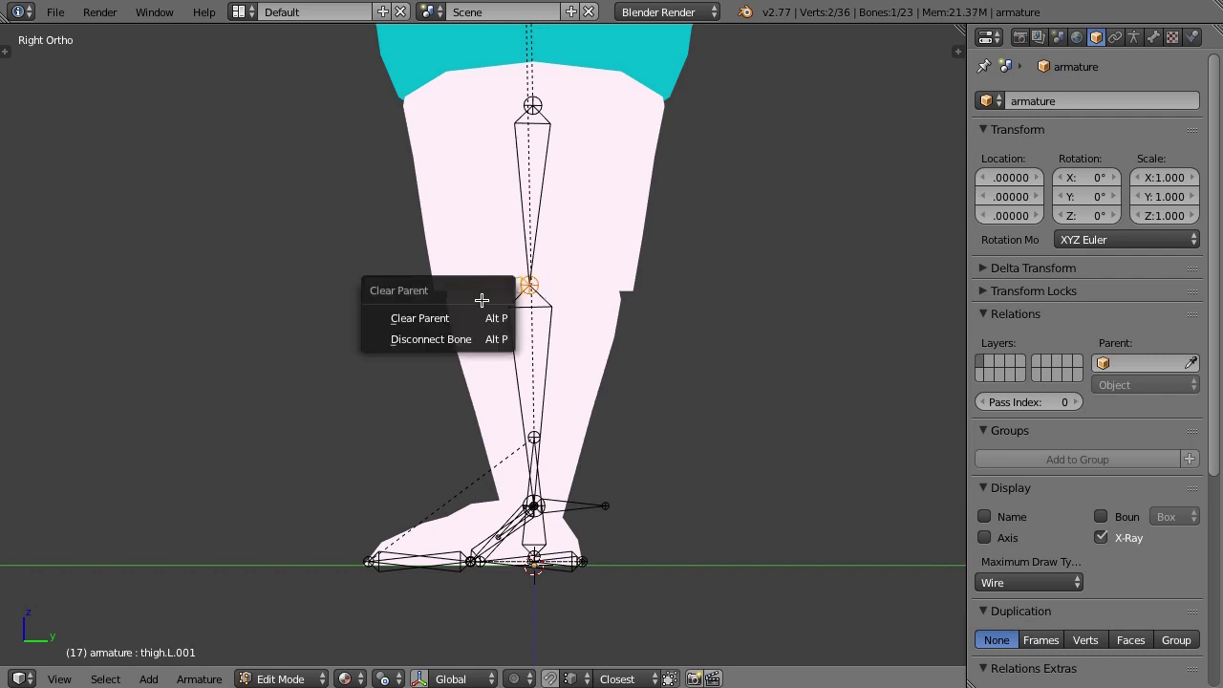
click(471, 313)
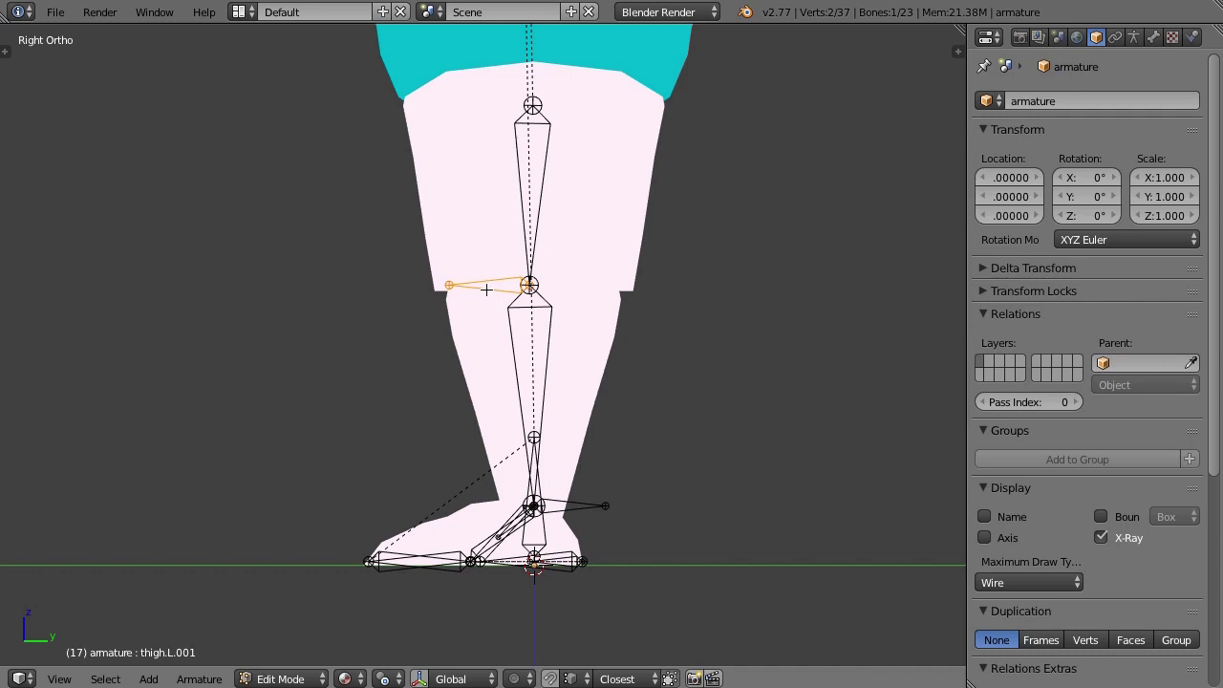
key(g)
key(y)
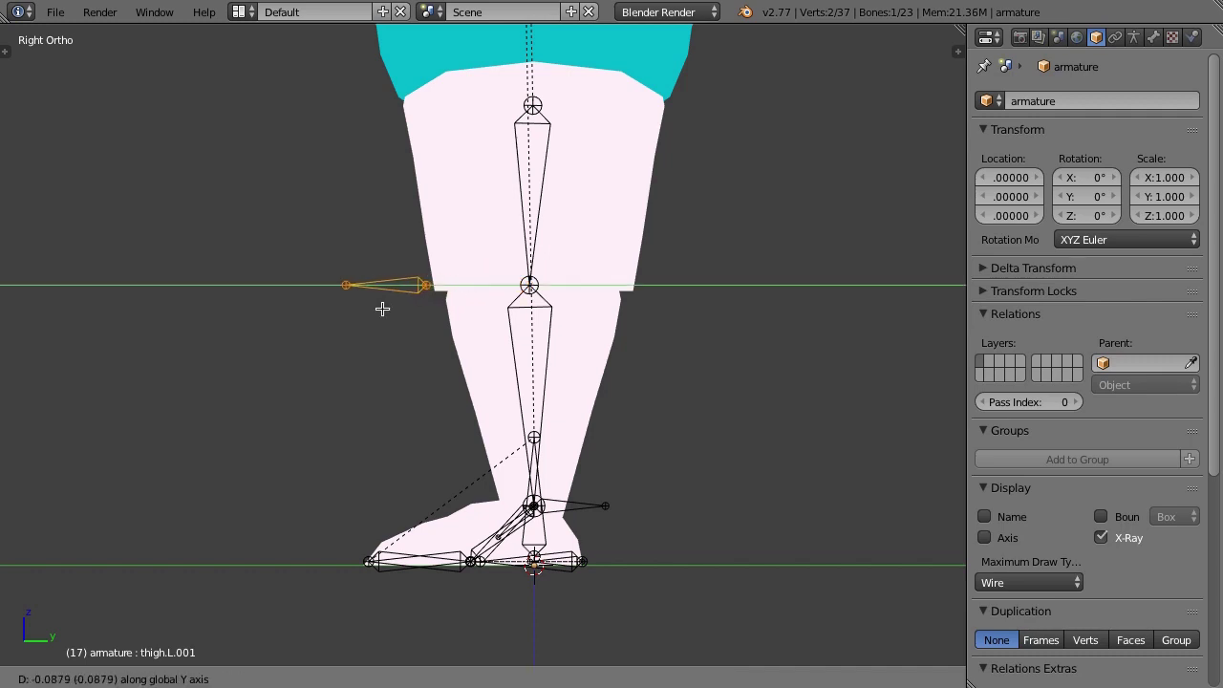
click(381, 309)
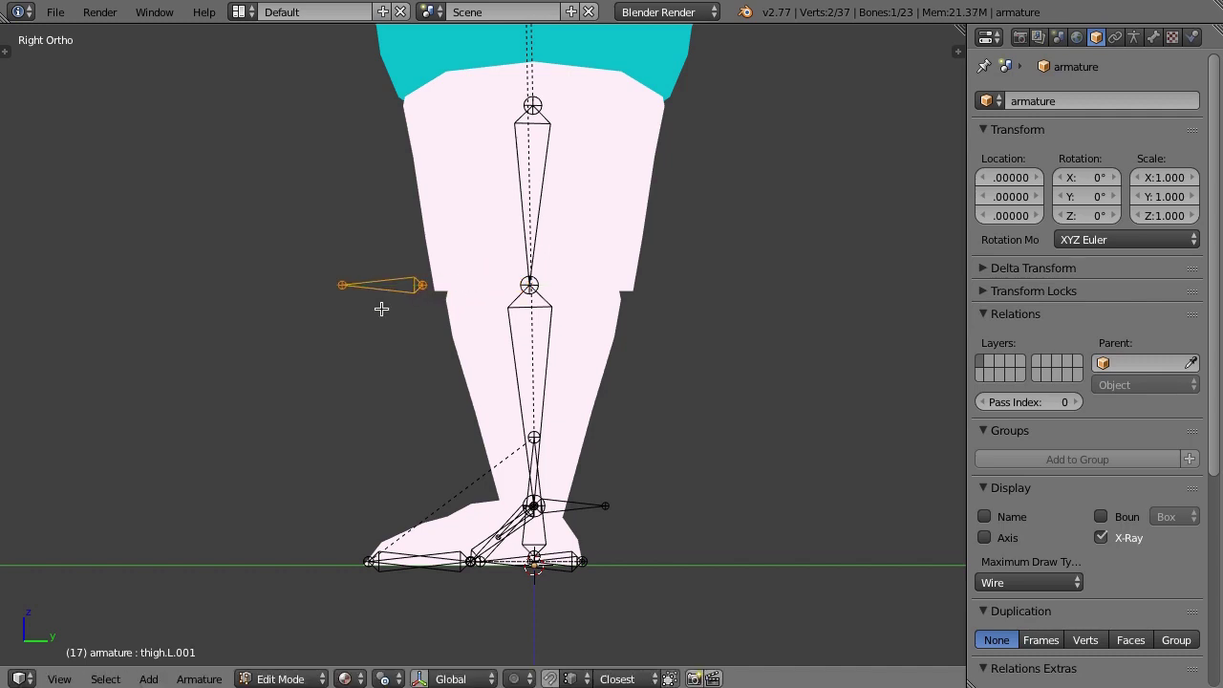
Rename the new bone to IK-target-leg.L in the Bone properties
click(1153, 37)
click(1116, 98)
text(IK-target-leg.L)
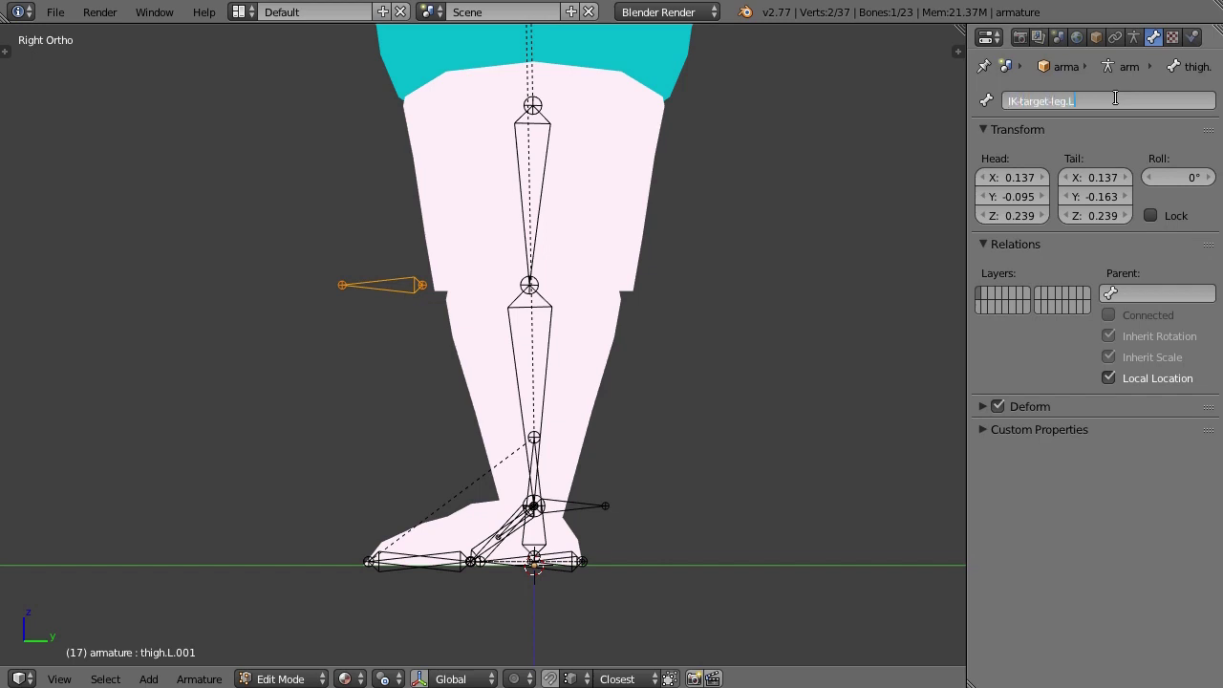
key(Return)
Parent IK-target-leg.L to root with Keep Offset, switch to Pose Mode, and select shin.L
middle_drag(413, 343, 449, 372)
shift+right_click(536, 490)
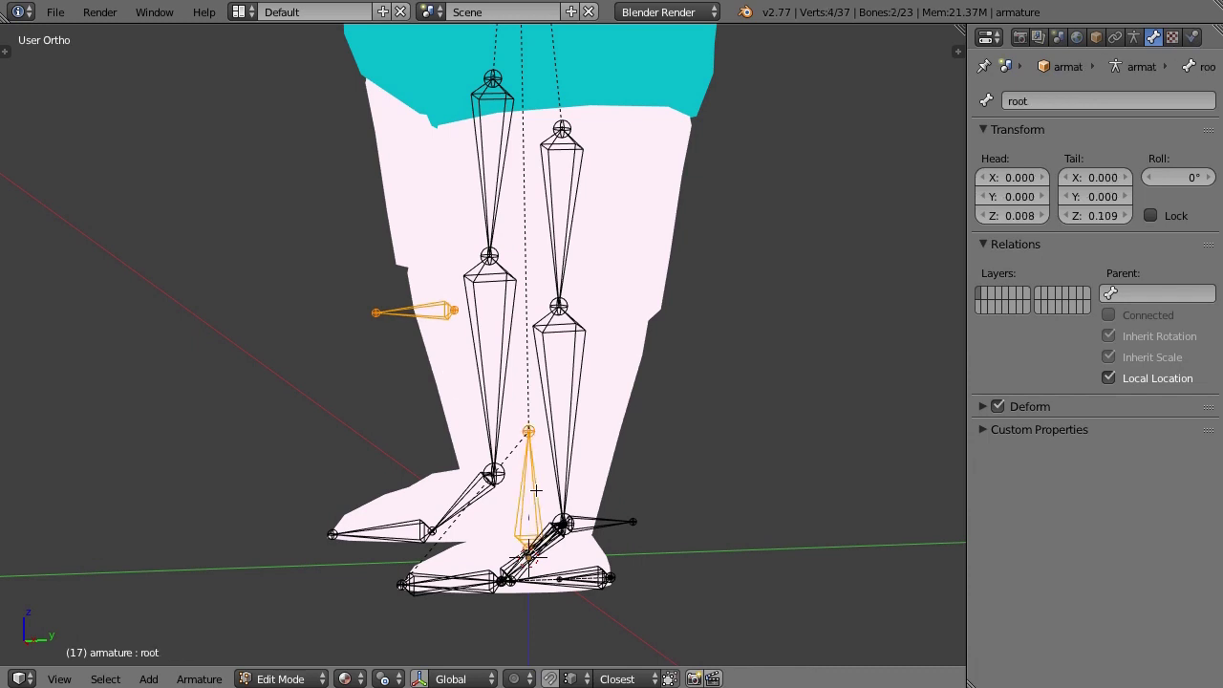
key(ctrl+p)
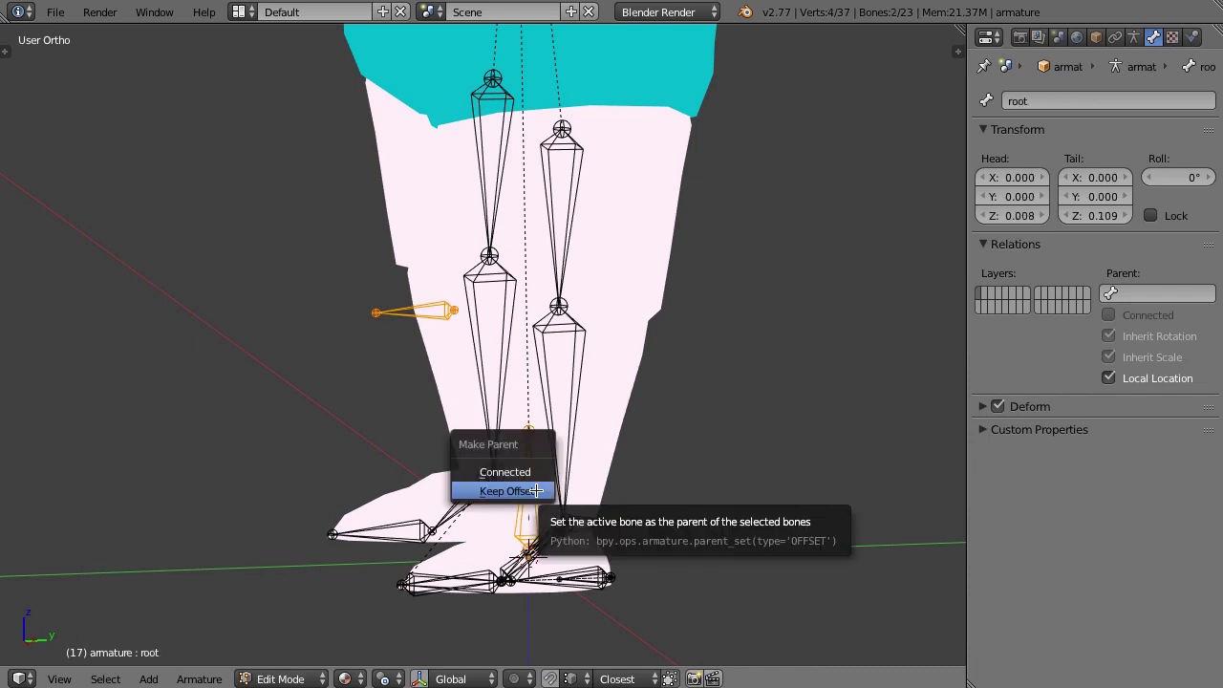
click(536, 490)
key(ctrl+Tab)
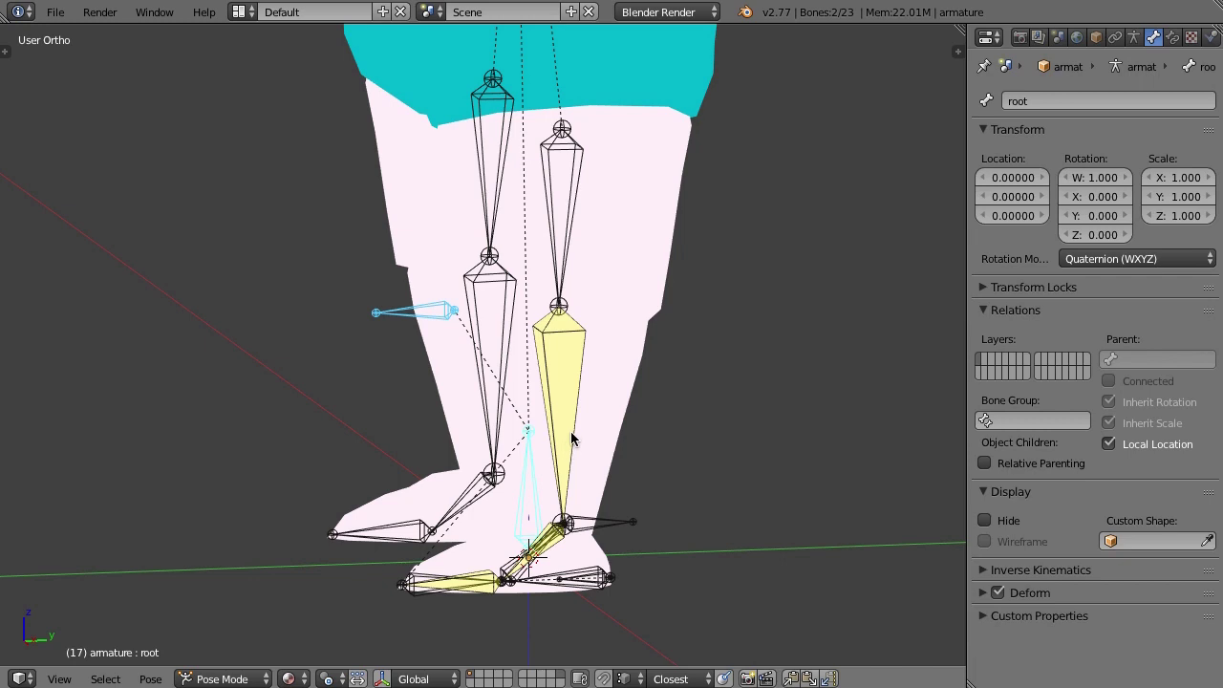
right_click(572, 438)
middle_drag(444, 420, 475, 438)
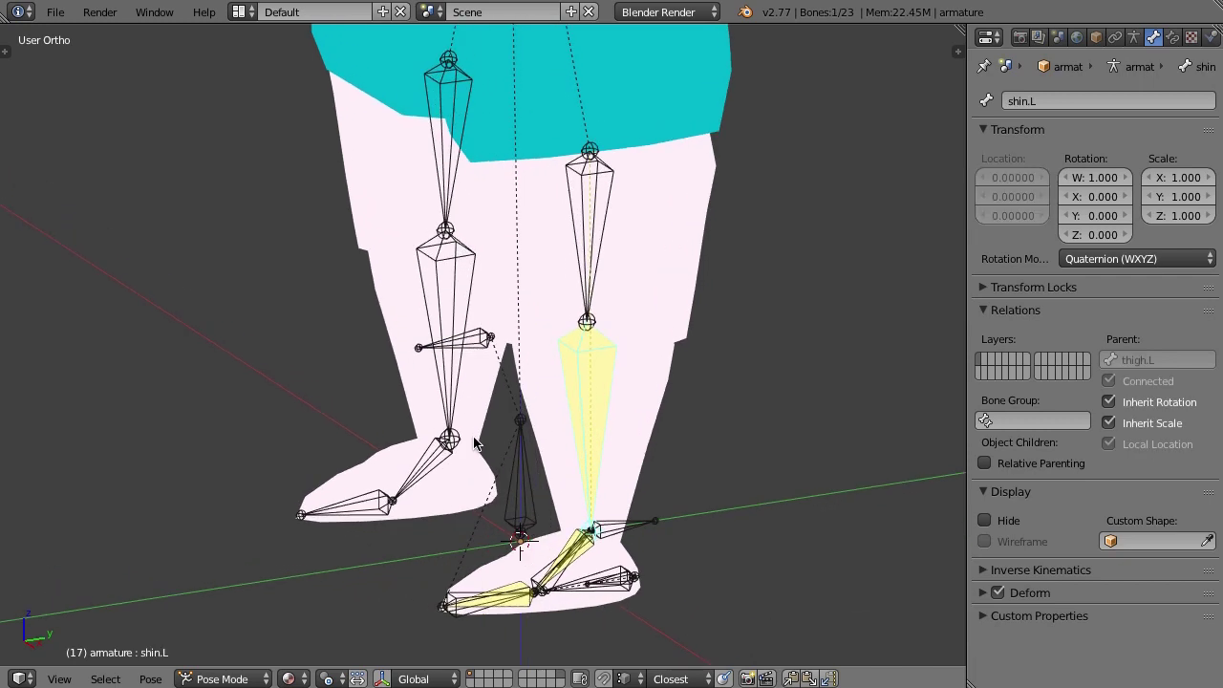
Set shin.L's IK pole target to armature, bone IK-target-leg.L
click(1173, 38)
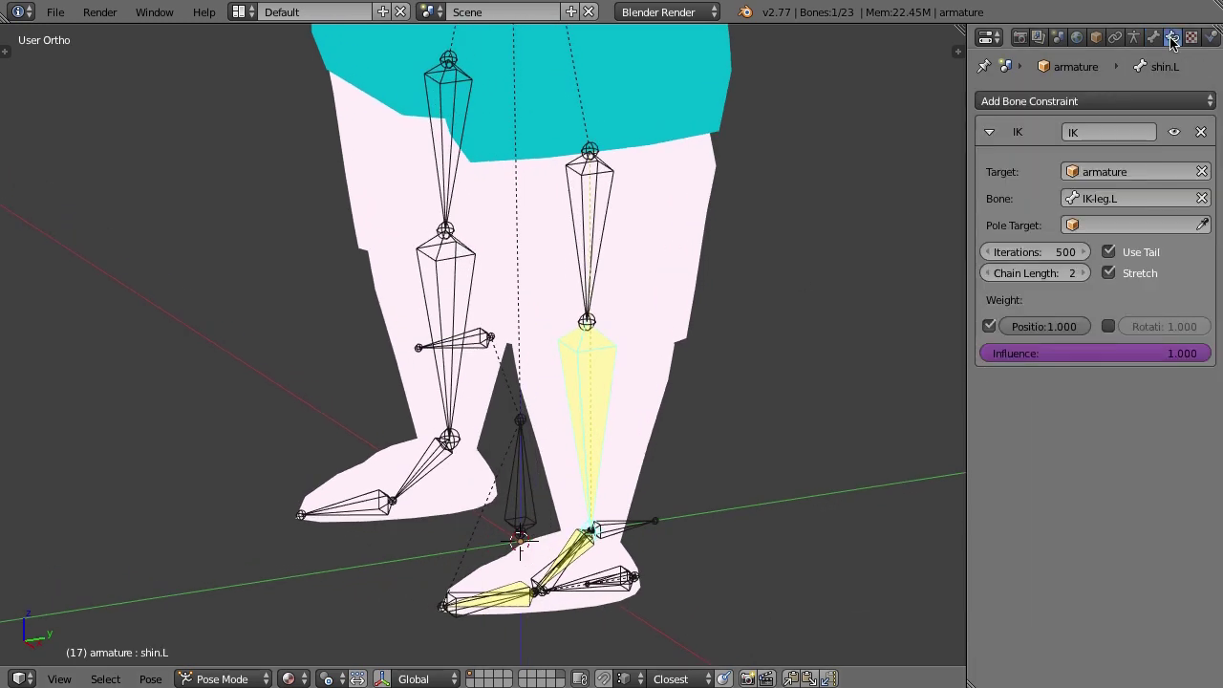
click(1098, 226)
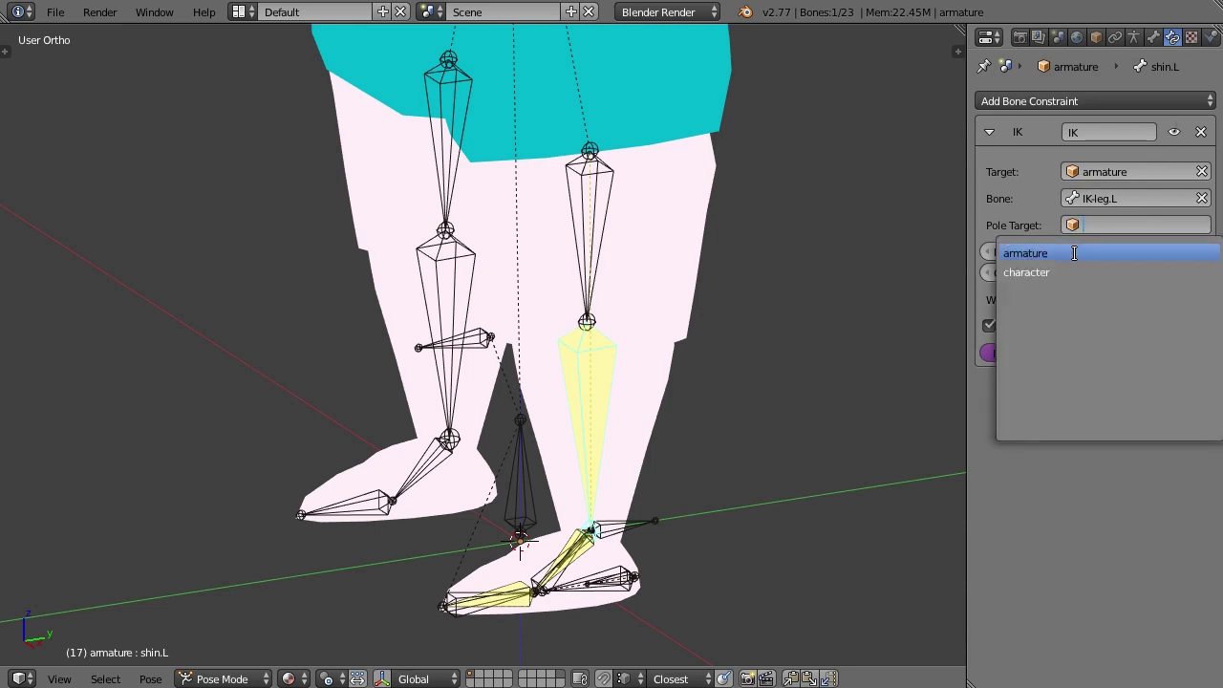
click(1076, 255)
click(1088, 253)
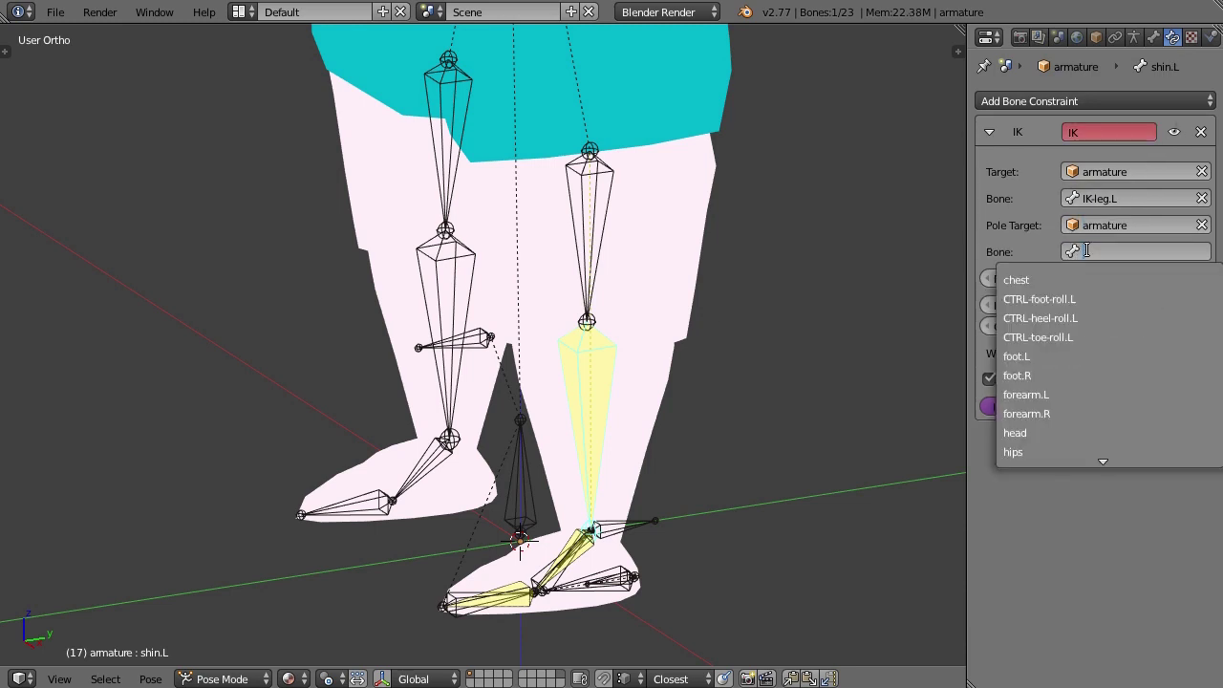
text(tar)
click(1077, 279)
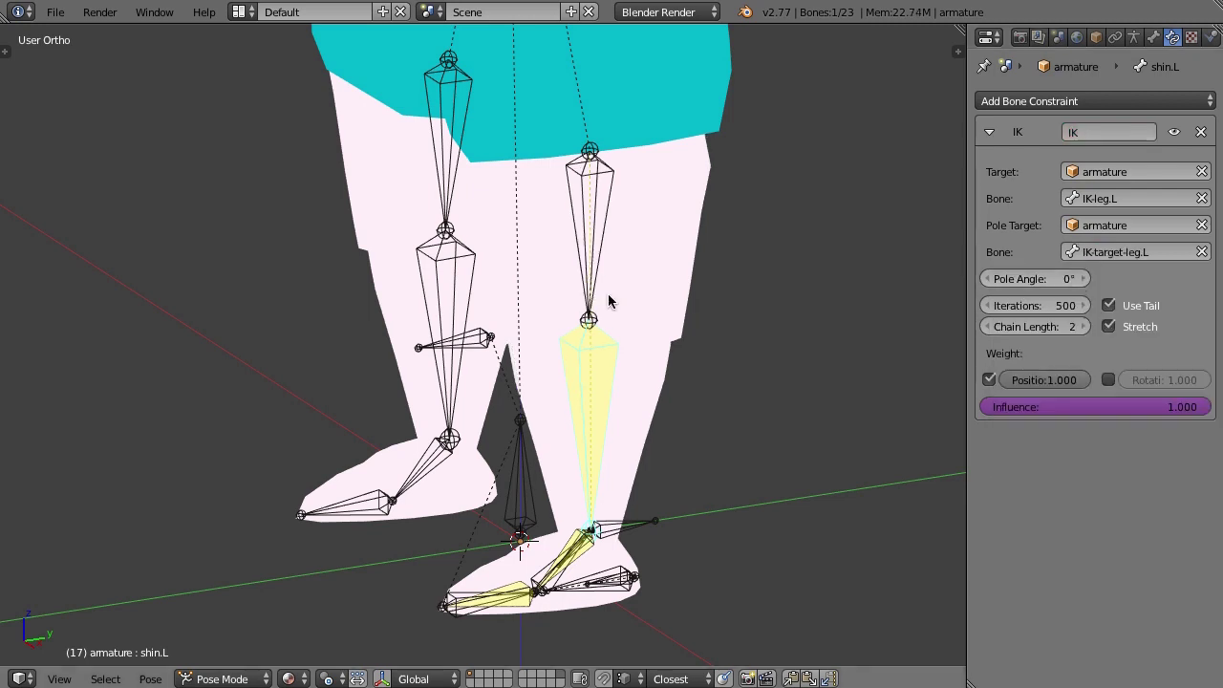
Lower the hips along Z to bend the legs, then reselect the left shin
middle_drag(612, 300, 525, 342)
scroll(525, 341, down, 2)
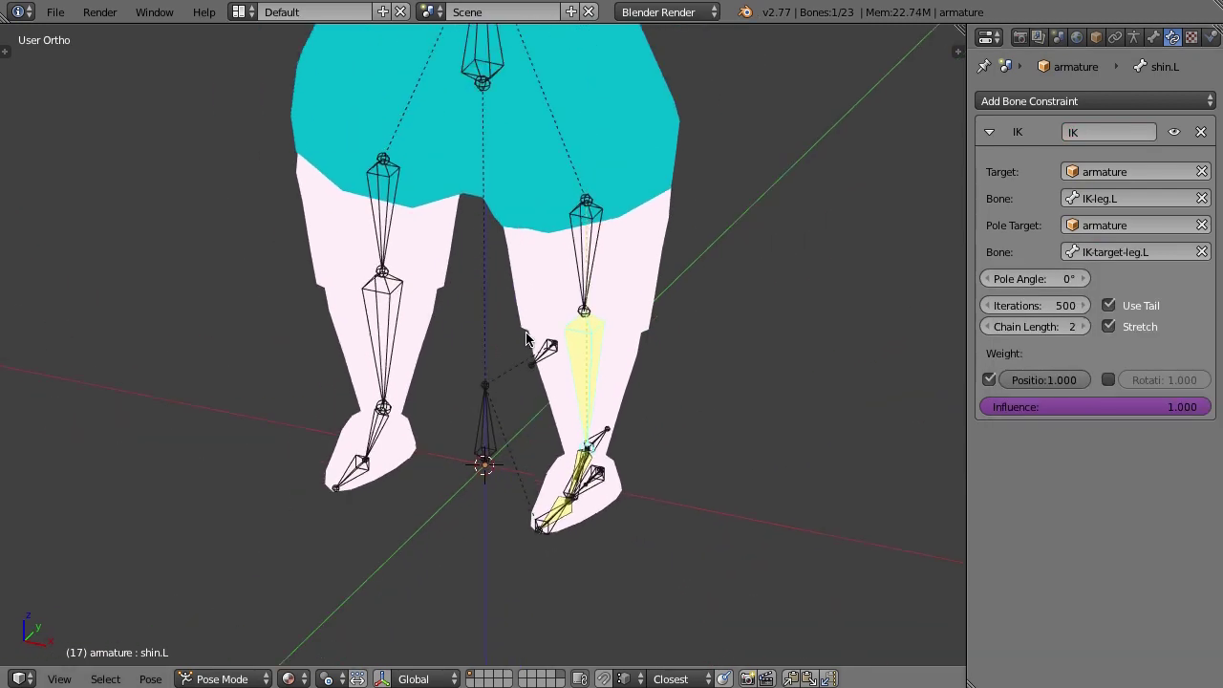
right_click(497, 69)
key(g)
key(z)
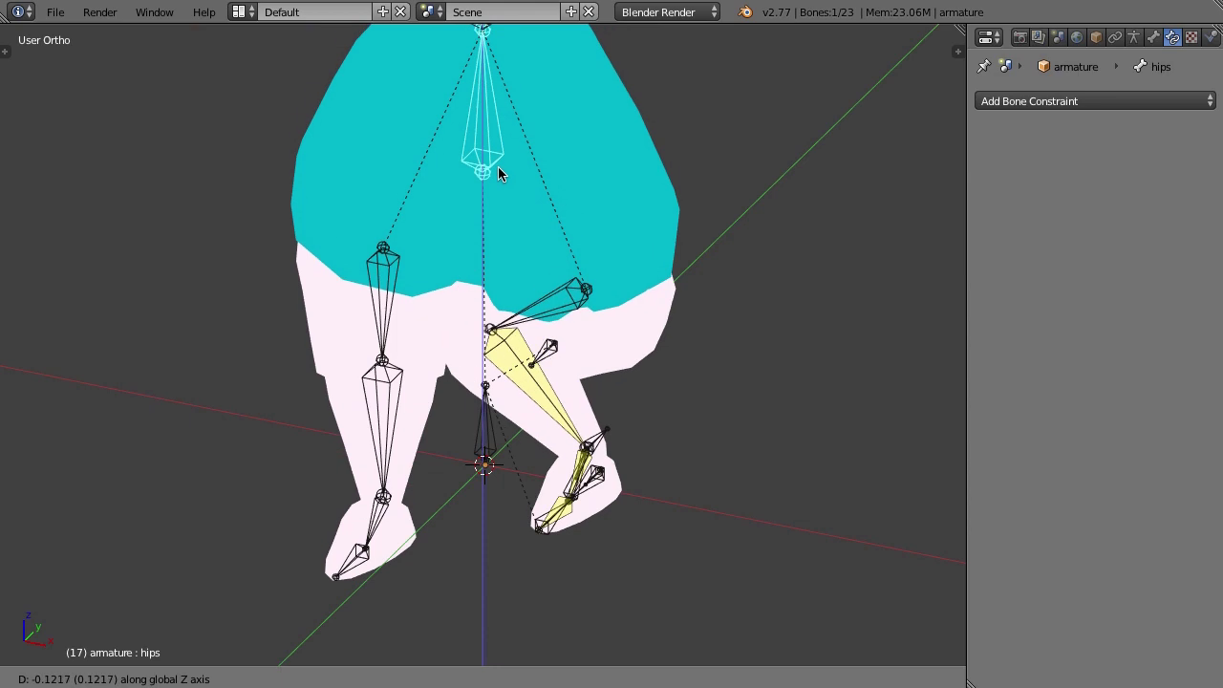
click(506, 344)
right_click(507, 344)
middle_drag(593, 302, 574, 315)
scroll(573, 315, up, 2)
Set the IK Pole Angle to -90° so the knee points forward
drag(1034, 278, 961, 278)
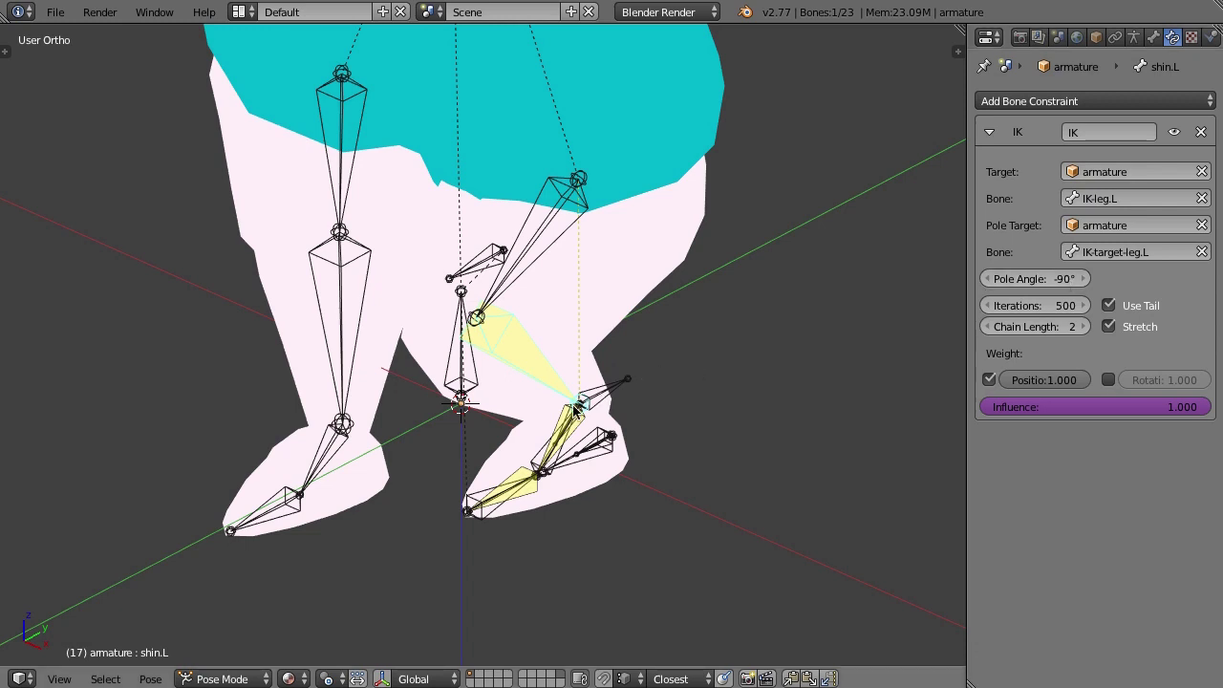
click(1064, 276)
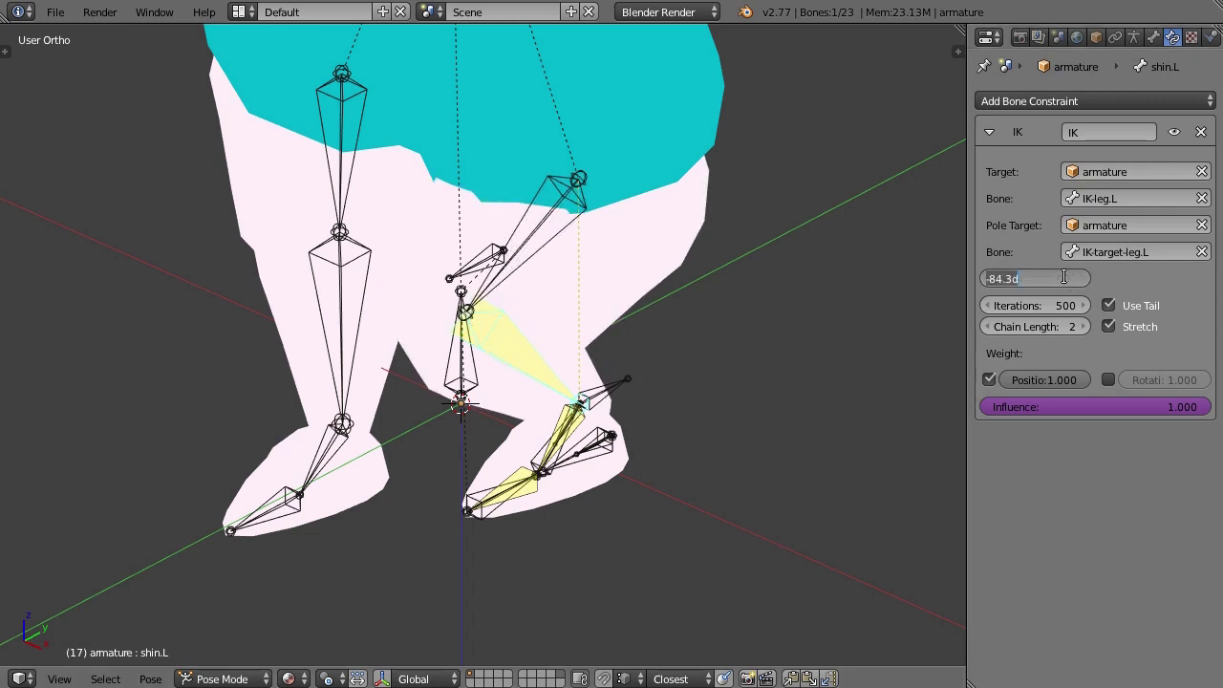
key(BackSpace)
key(Return)
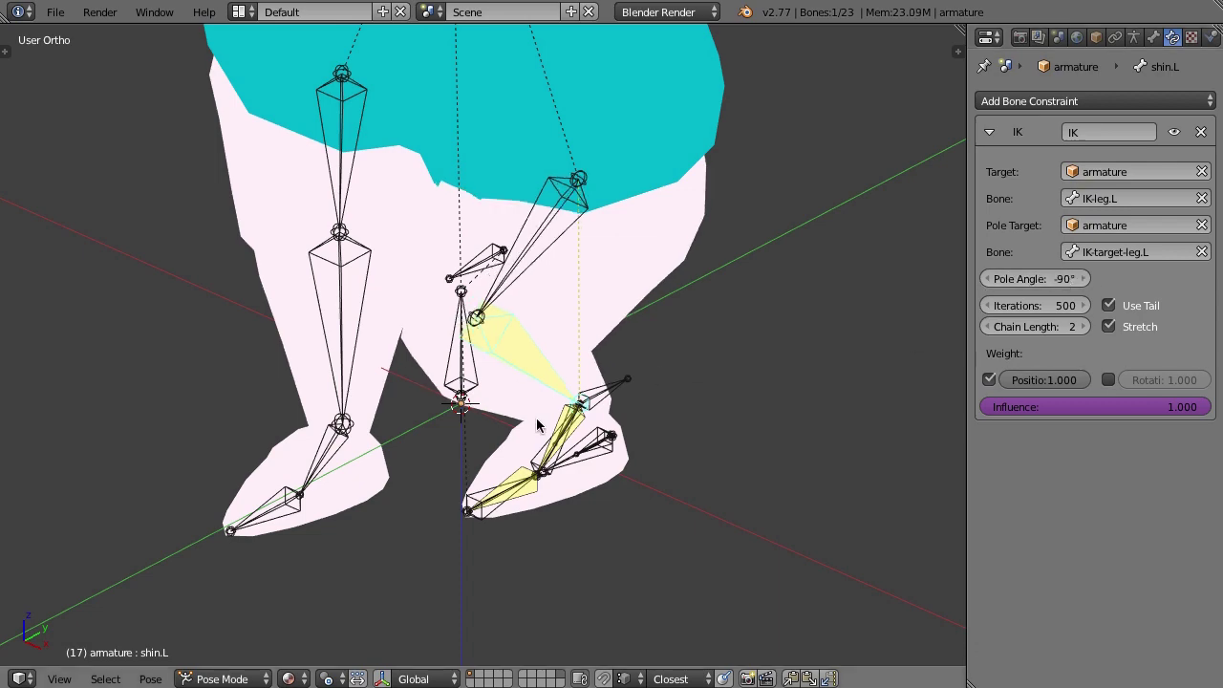
middle_drag(536, 417, 389, 389)
Move the knee pole bone twice to swing the left knee
right_click(375, 214)
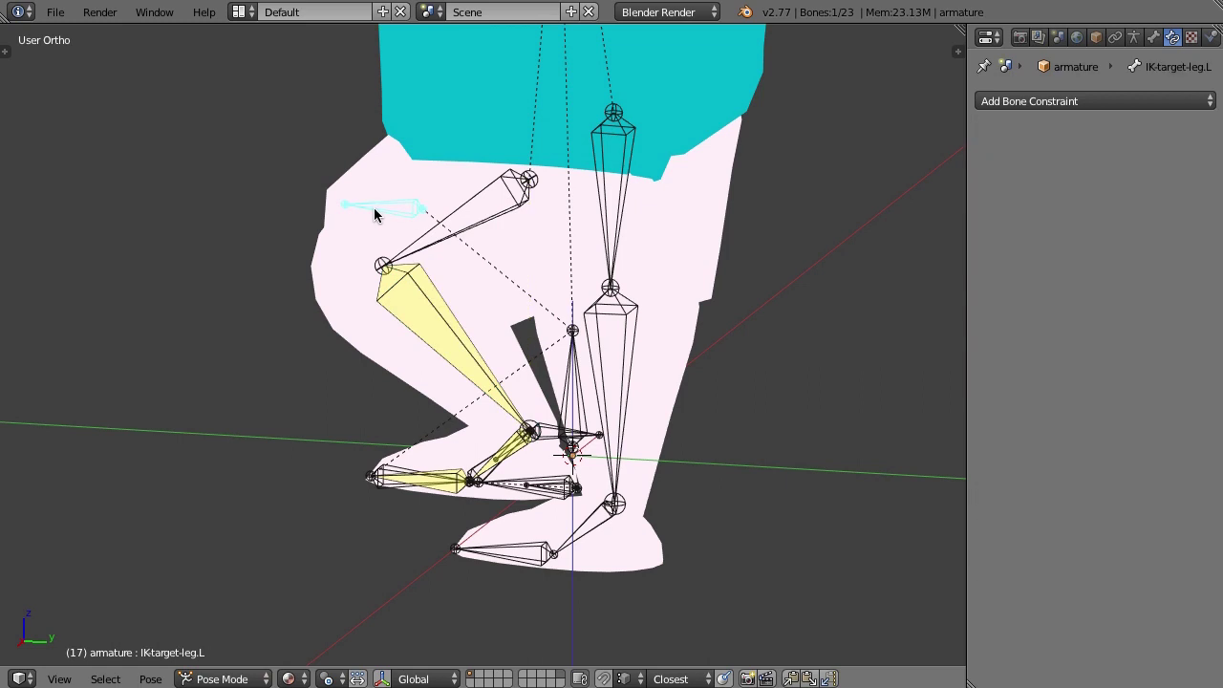
key(g)
click(244, 265)
middle_drag(244, 265, 602, 316)
key(g)
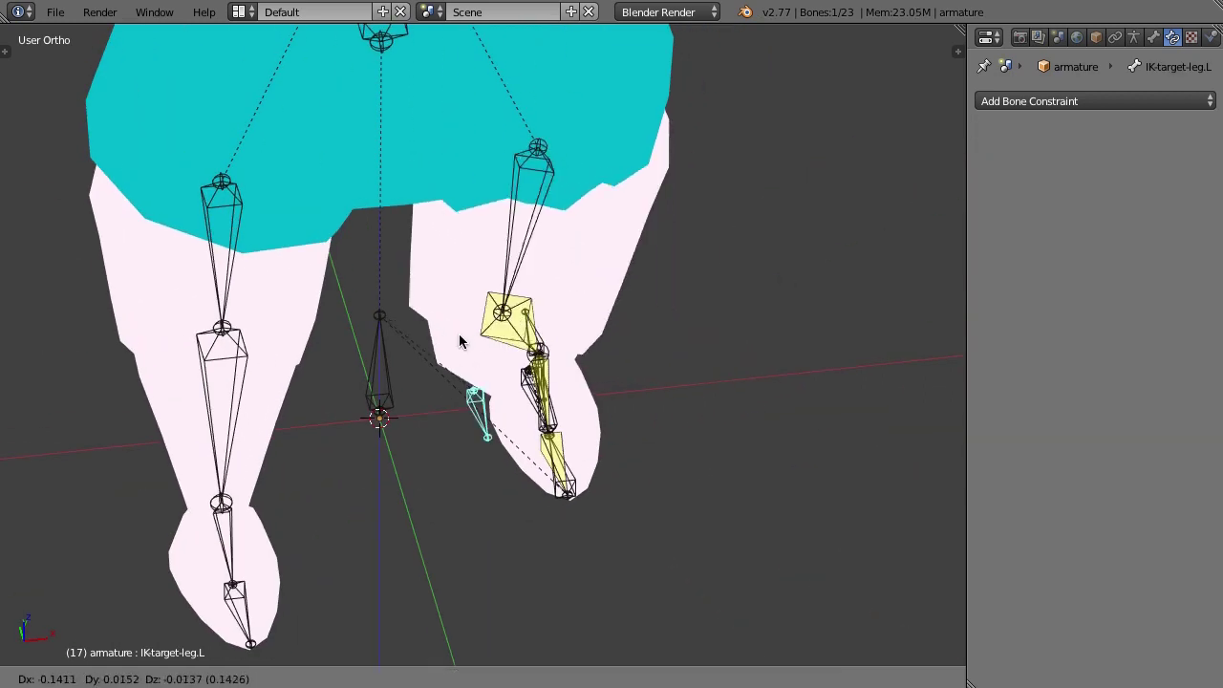
click(621, 320)
In side view, shift the hips to test how the left leg bends
key(KP_3)
scroll(538, 133, down, 3)
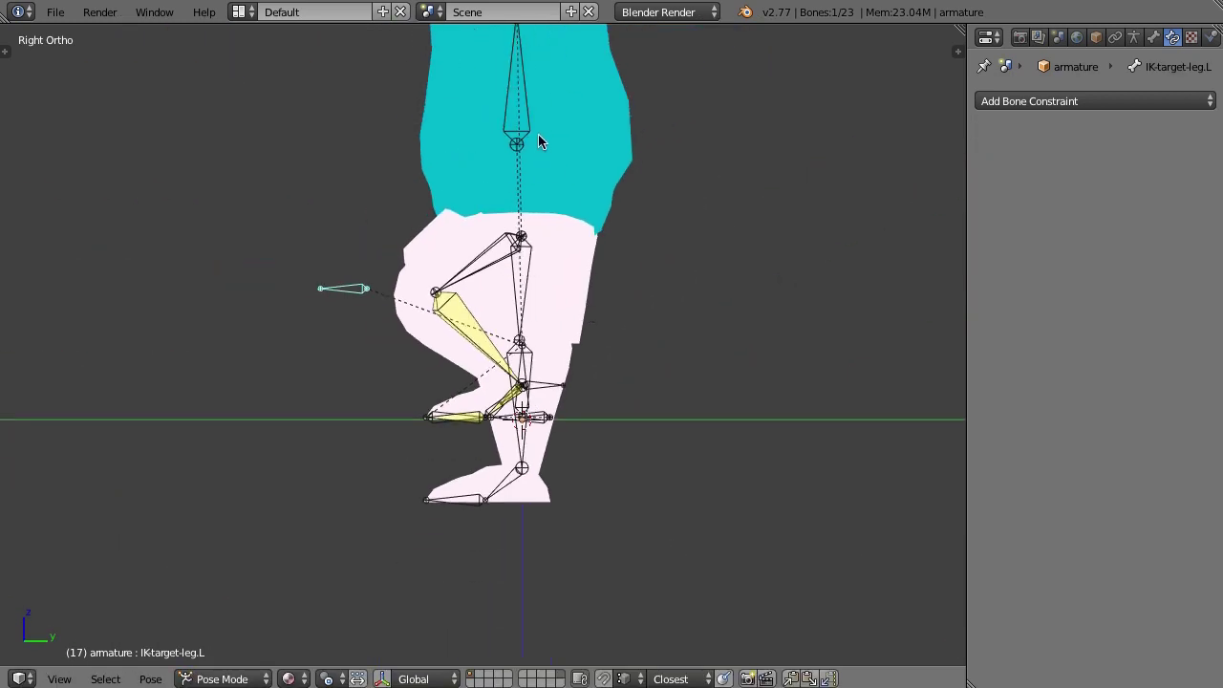
right_click(538, 134)
key(g)
click(660, 172)
scroll(478, 468, up, 4)
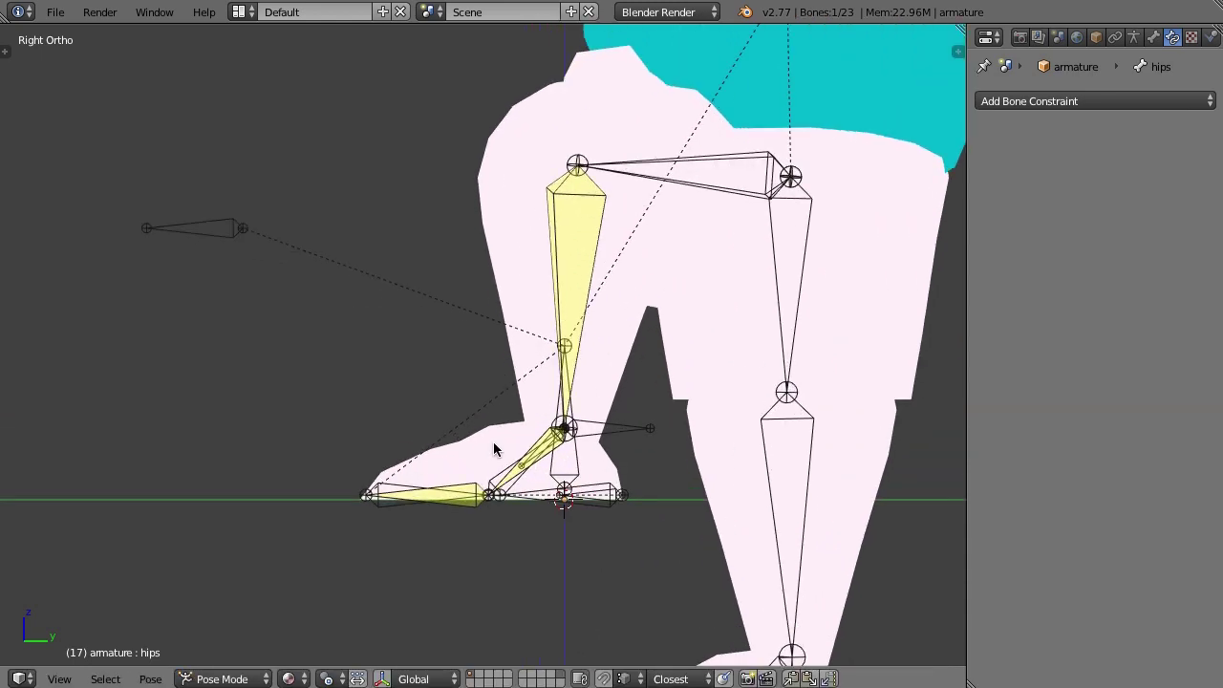
Rotate the foot-roll and toe-roll controls to tilt the foot and lift the heel
right_click(521, 420)
key(r)
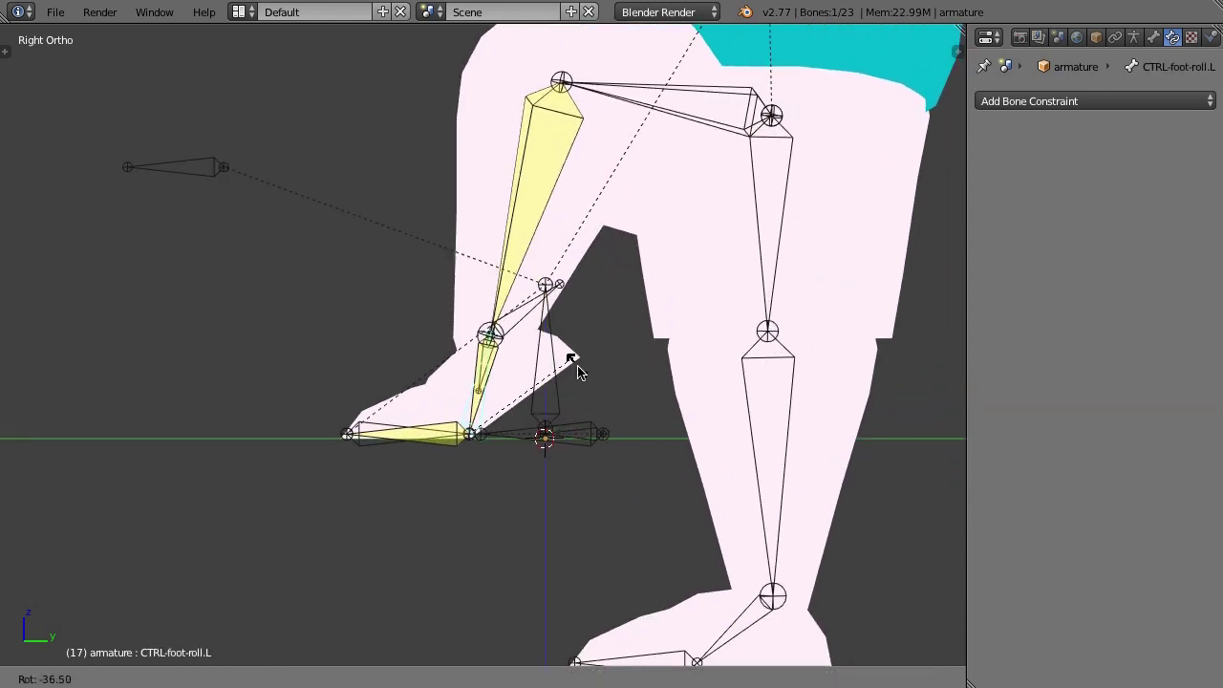
click(580, 372)
right_click(587, 432)
right_click(387, 427)
key(r)
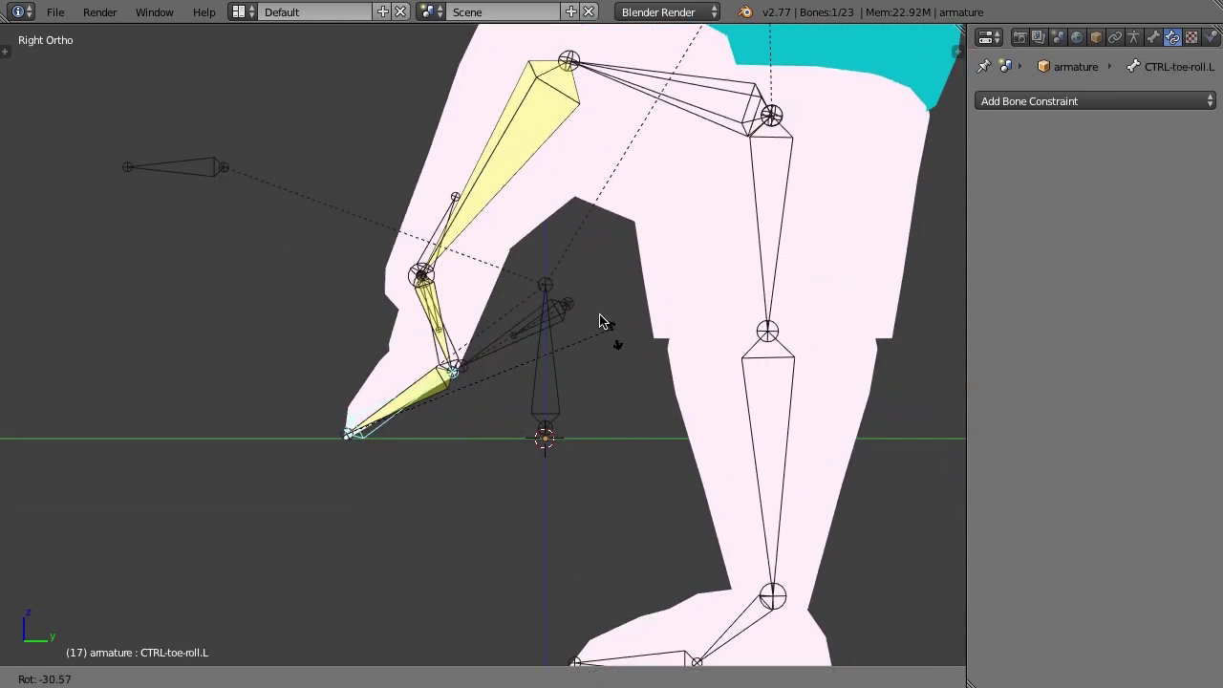
click(625, 410)
Try a Y move of the foot controls, cancel it, and rotate the toe control along Y
key(g)
key(y)
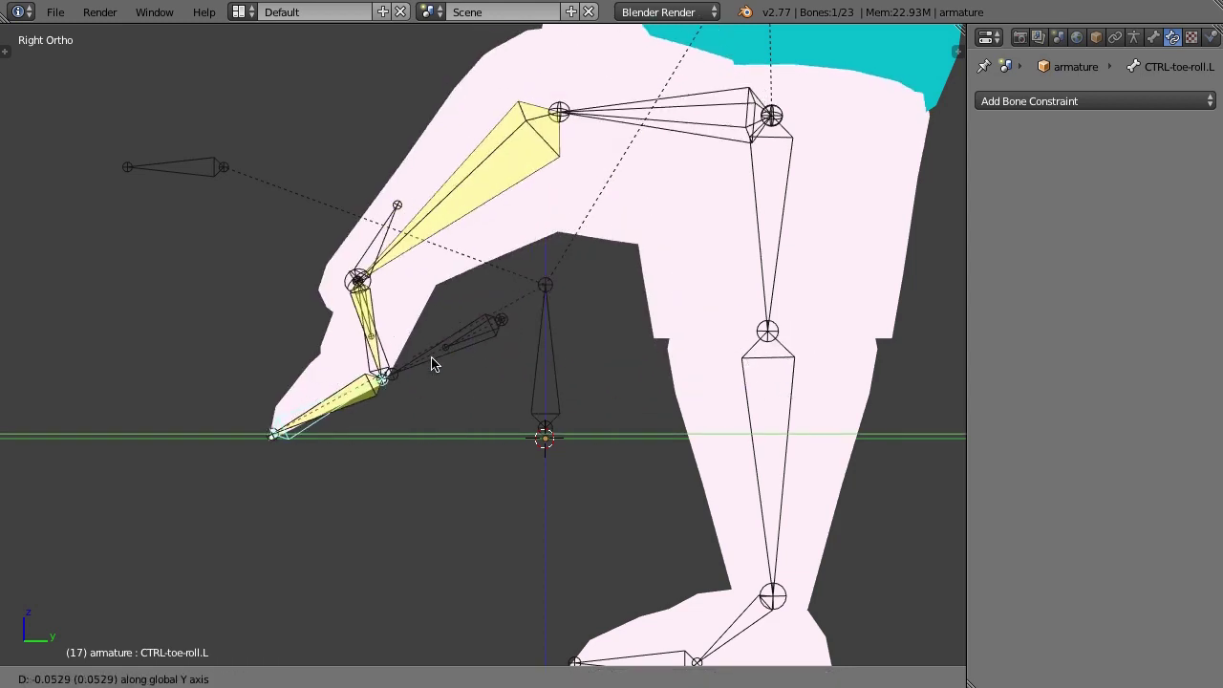
right_click(703, 415)
middle_drag(702, 415, 623, 532)
key(r)
key(y)
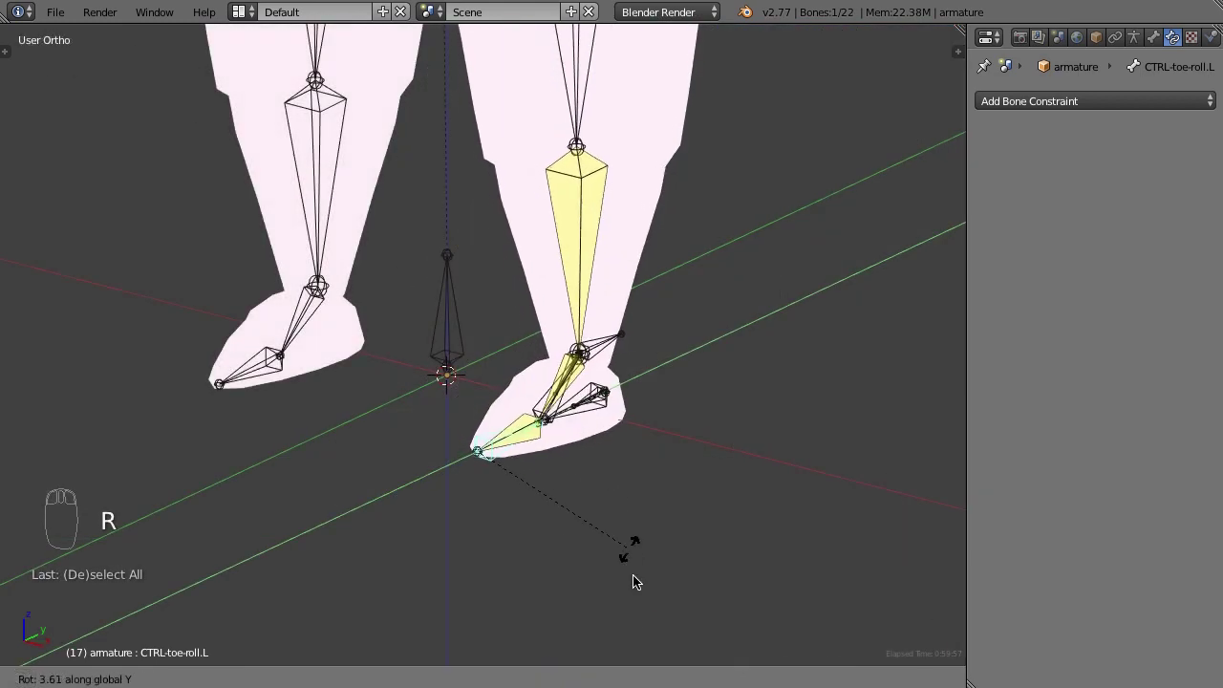